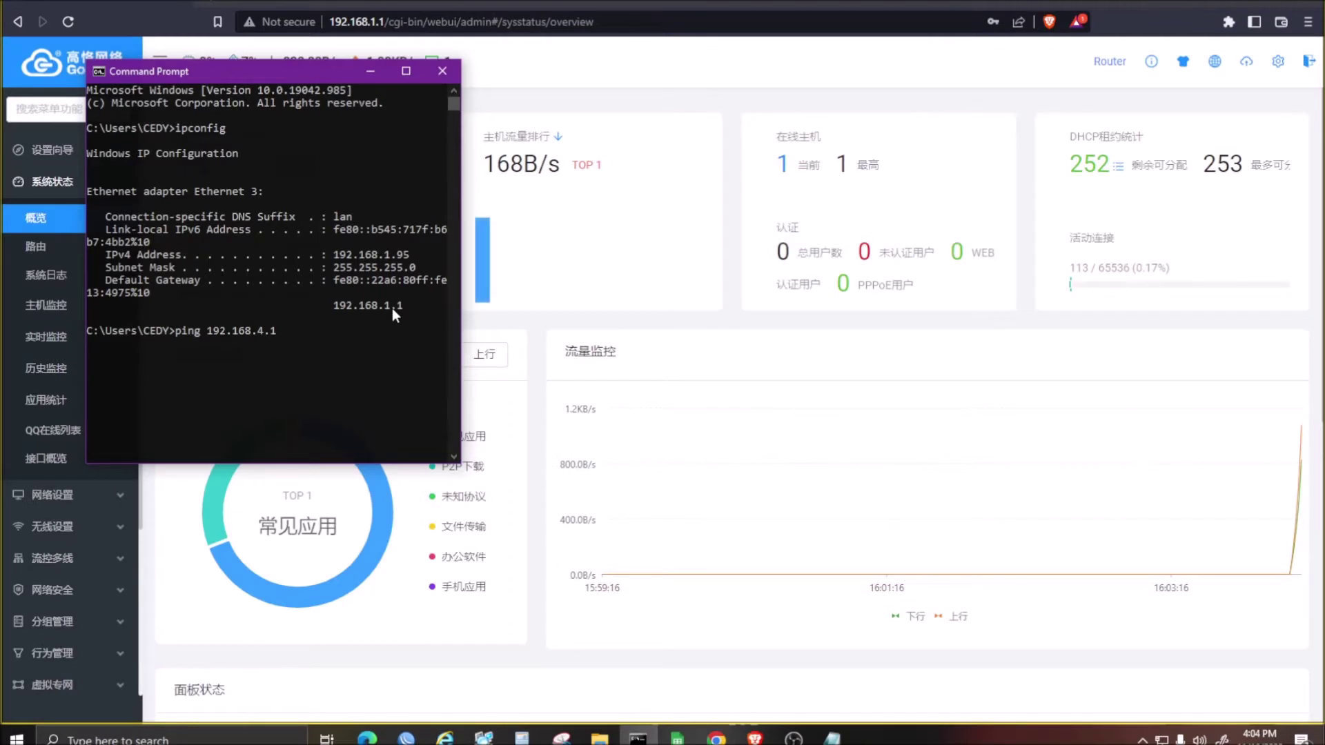
- Ping 192.168.4.1 from the Command Prompt and highlight the matching ISP 1 line in the Notepad notes
click(349, 375)
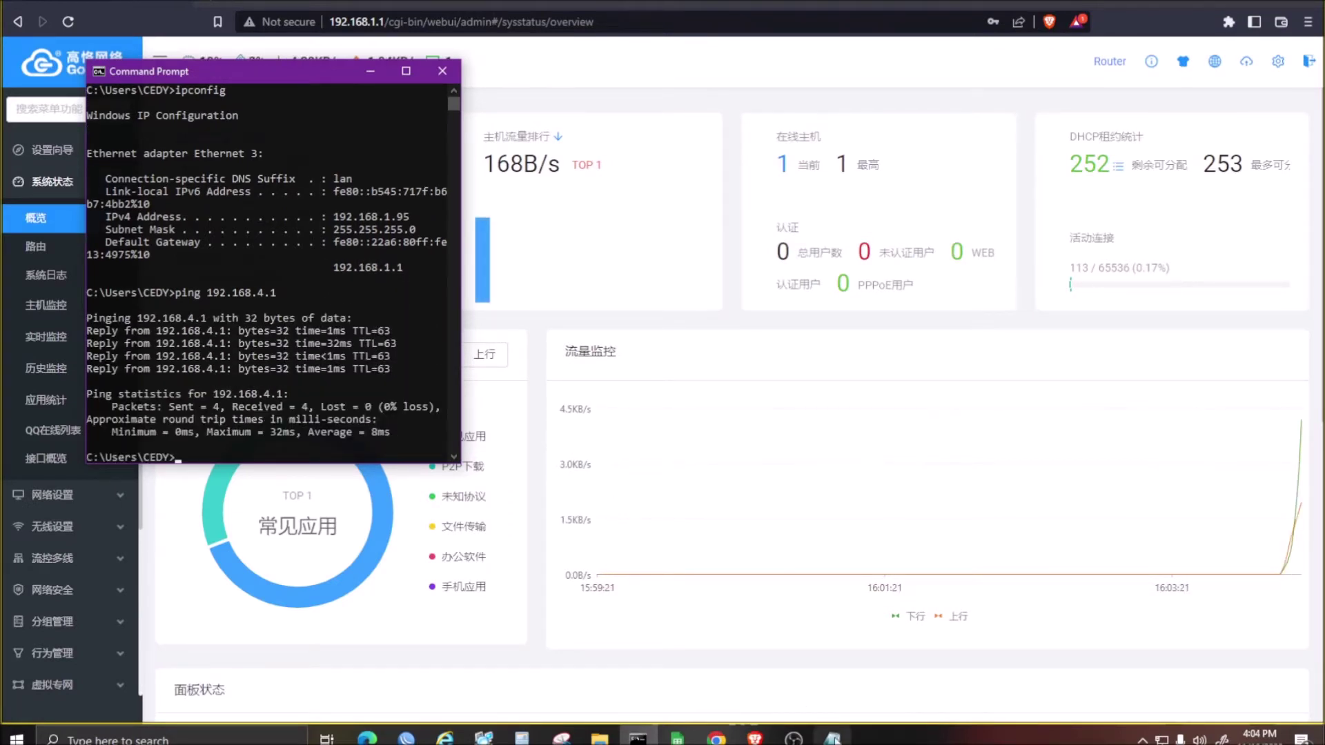
click(832, 737)
drag(687, 336, 295, 336)
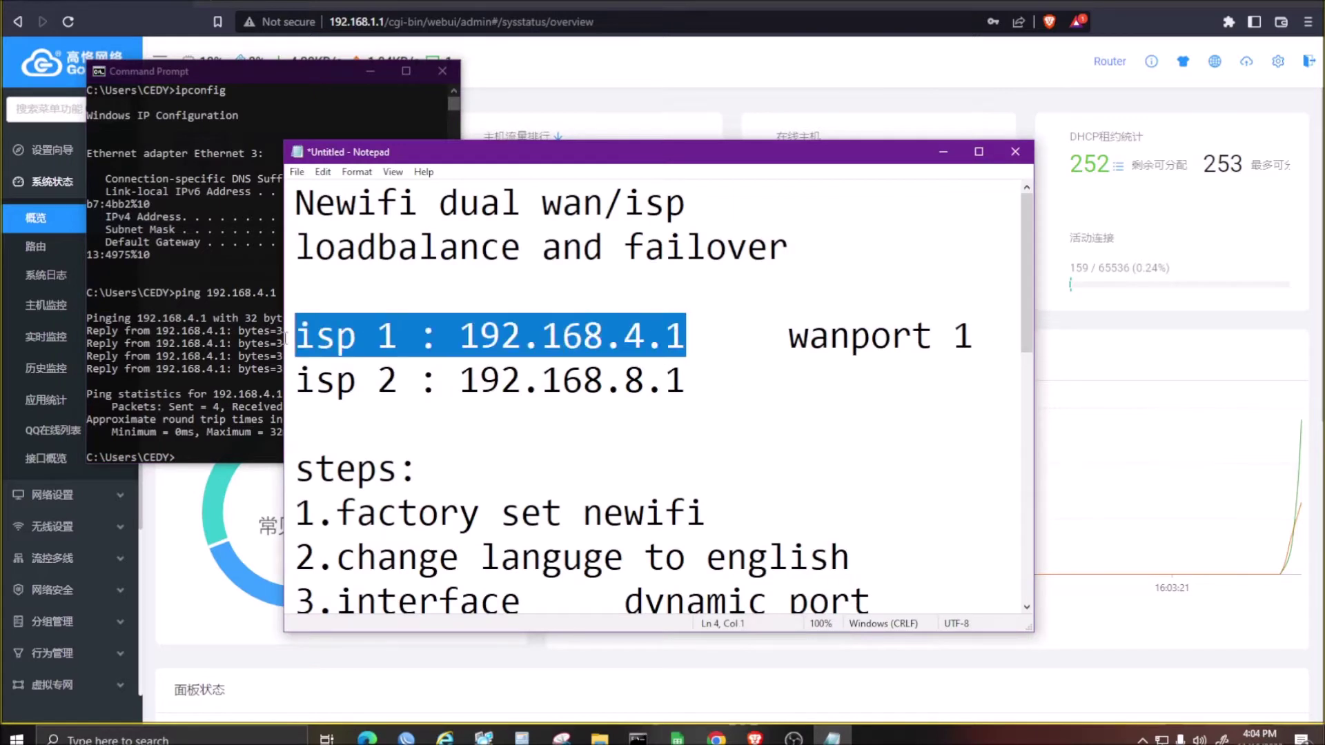
- Switch back to Command Prompt and ping the second ISP address, 192.168.8.1
click(196, 266)
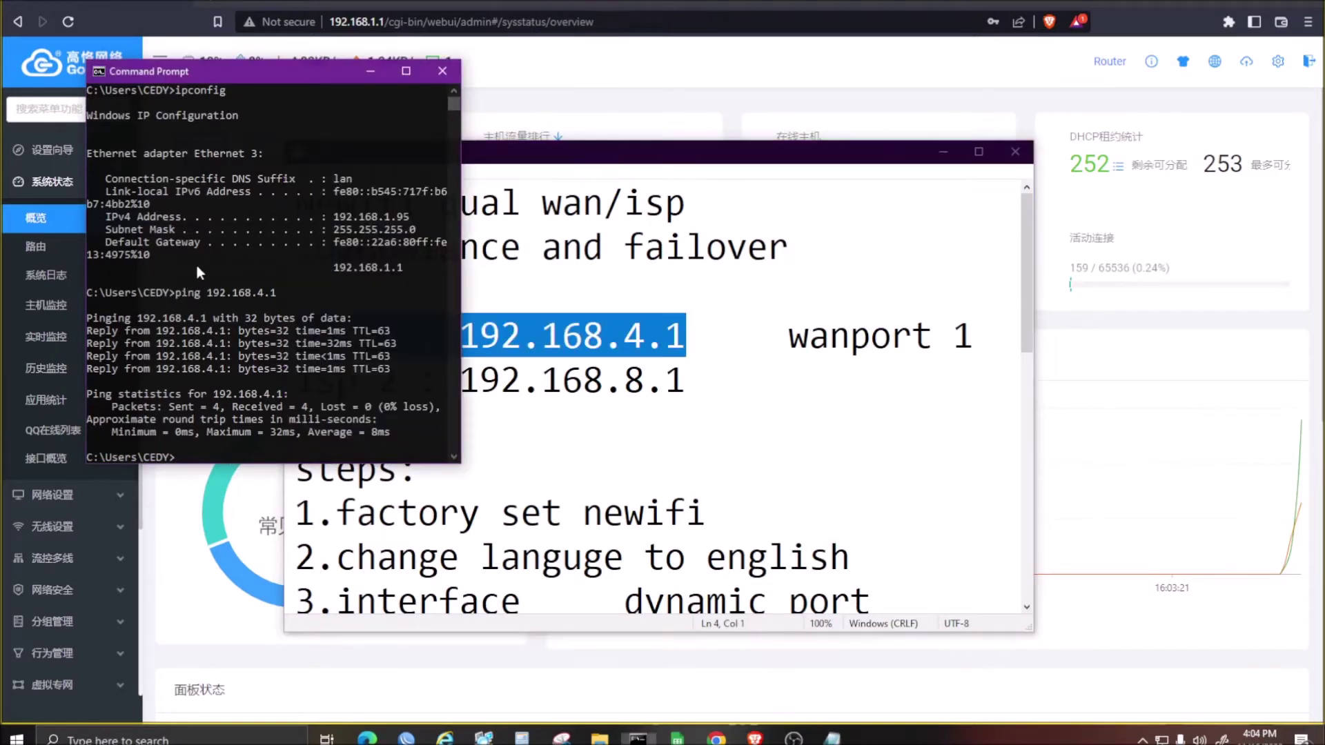
click(208, 446)
text(ping 192.168.)
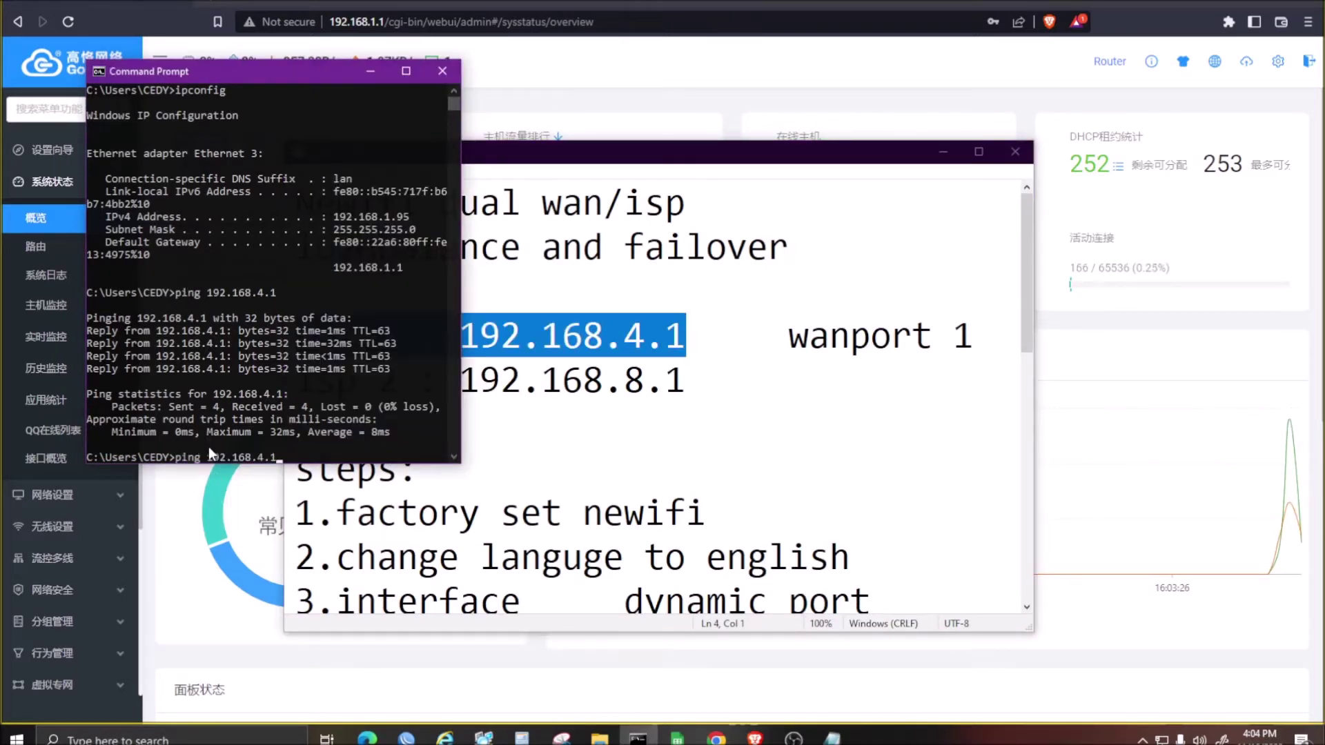
text(8,)
key(BackSpace)
text(.1)
key(Return)
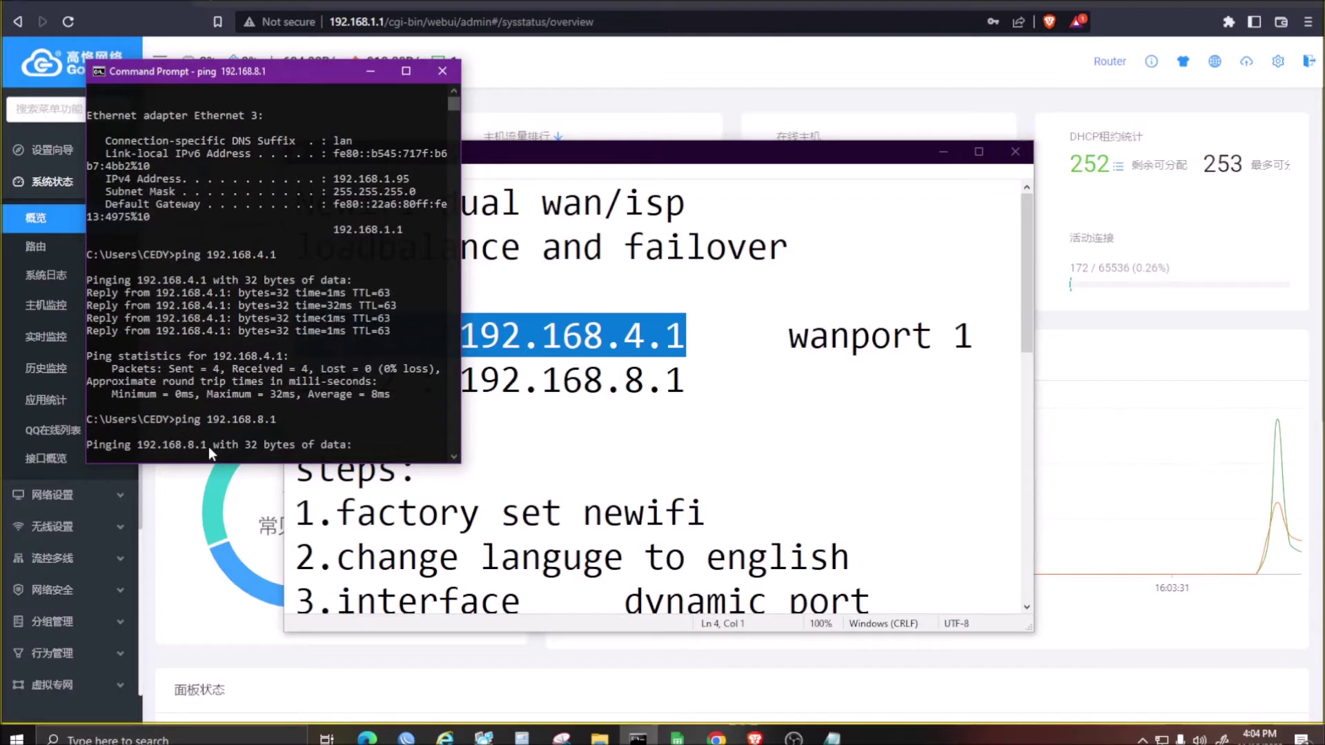
- Highlight the ISP 2 address line in the Notepad notes and return to Command Prompt
drag(825, 401, 290, 399)
key(ctrl+c)
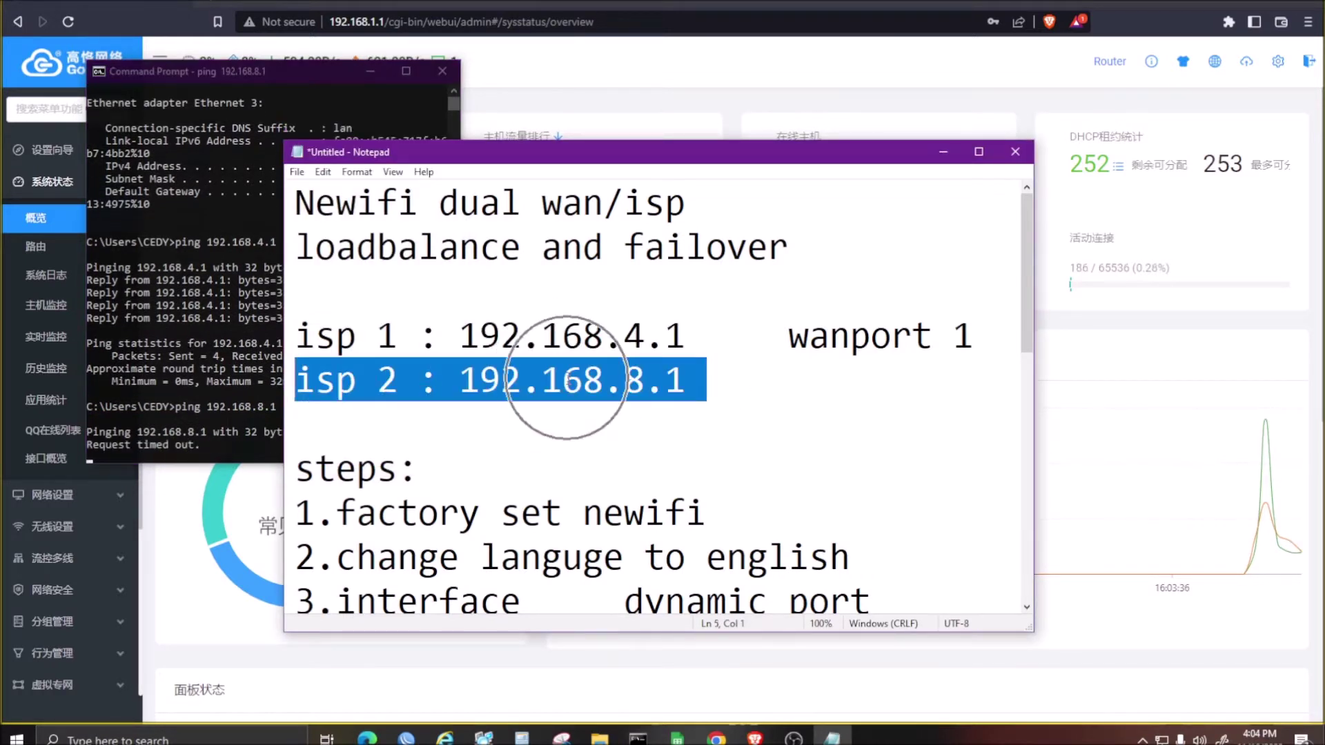
click(207, 445)
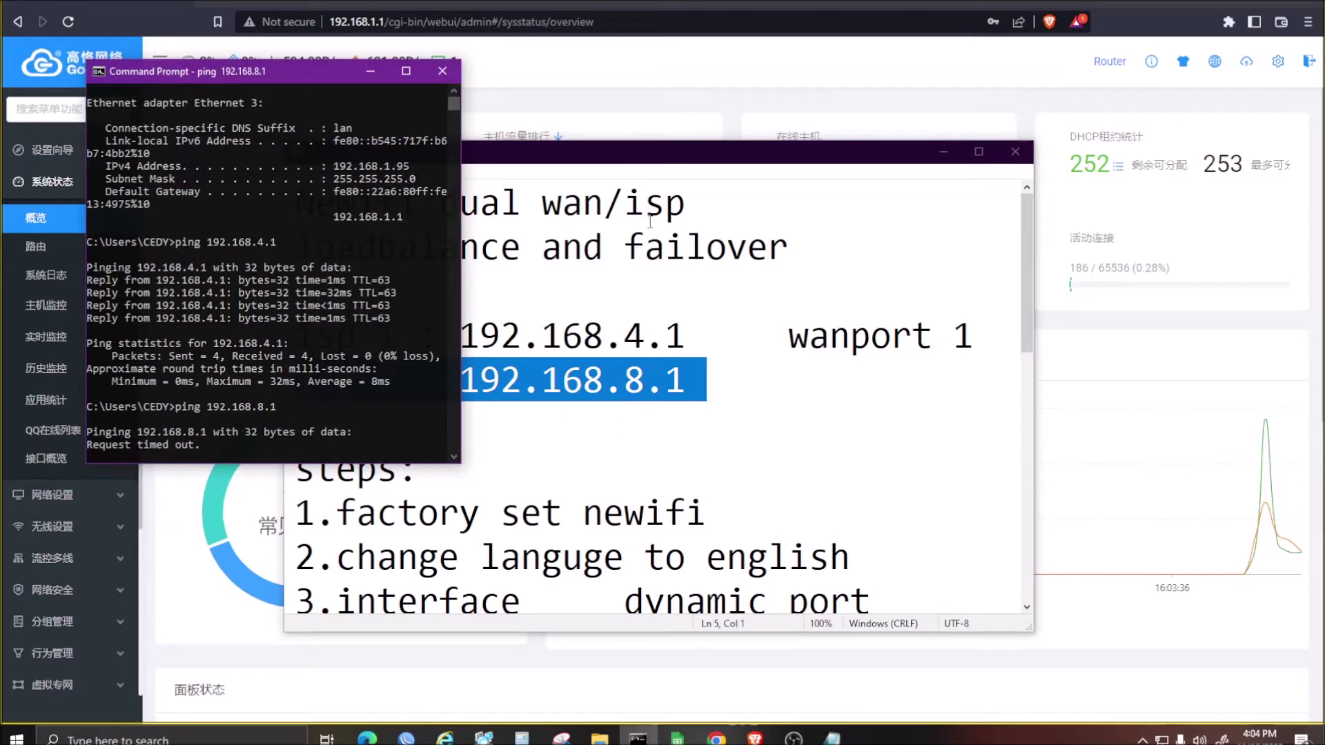
- Check the router page's address in the browser, and go to the factory set newifi step in the Notepad notes
click(646, 77)
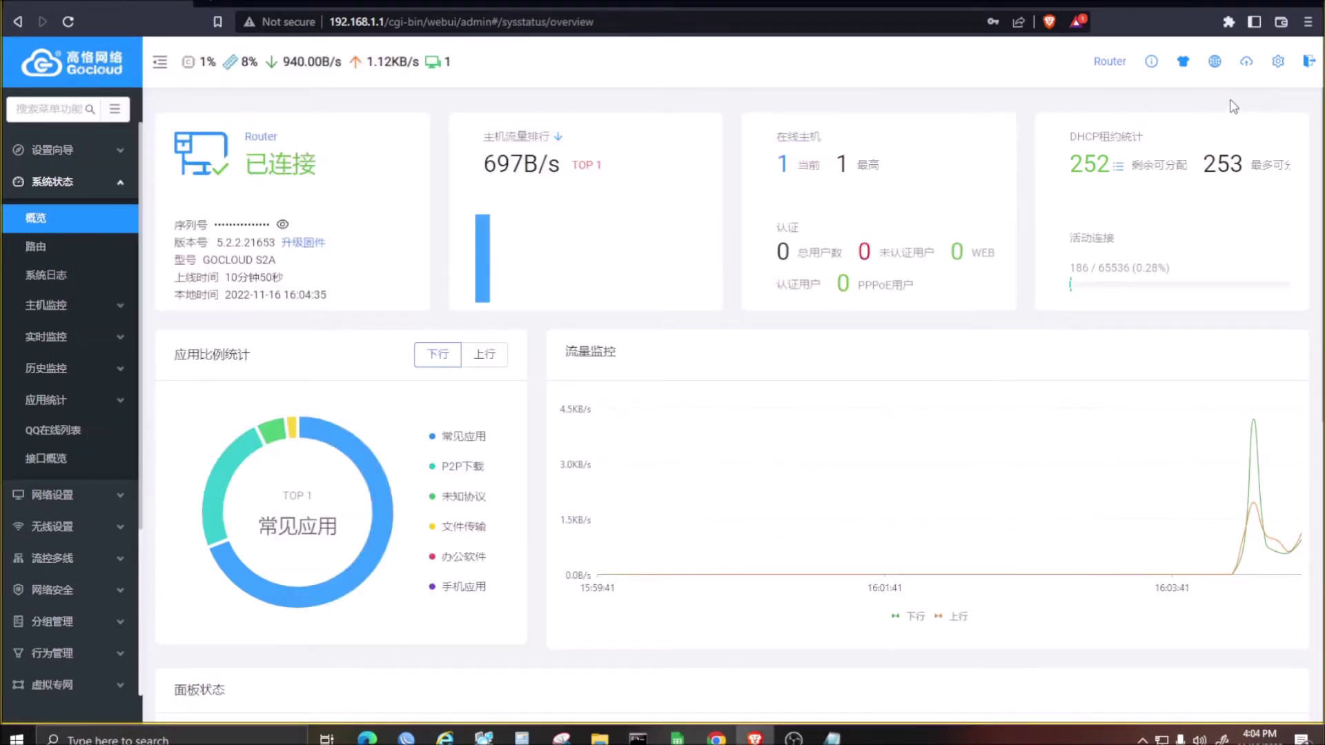
click(621, 21)
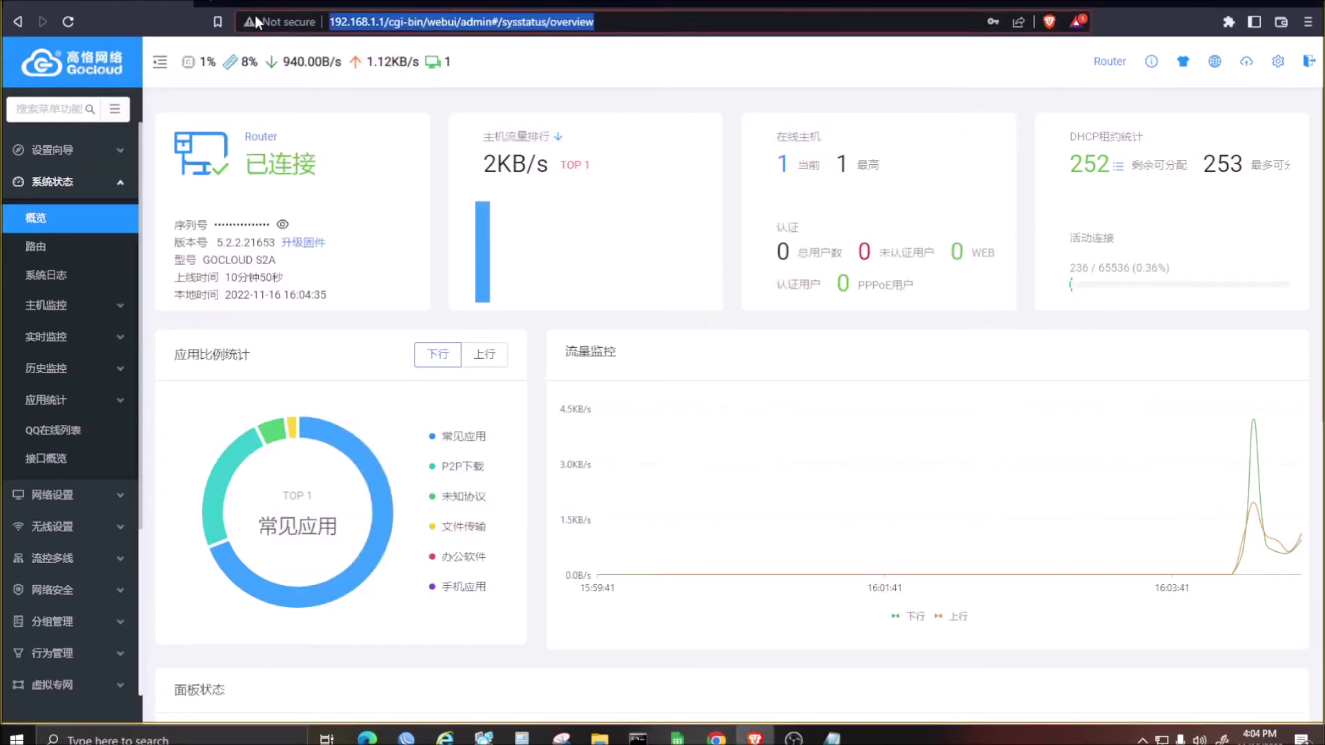
click(689, 81)
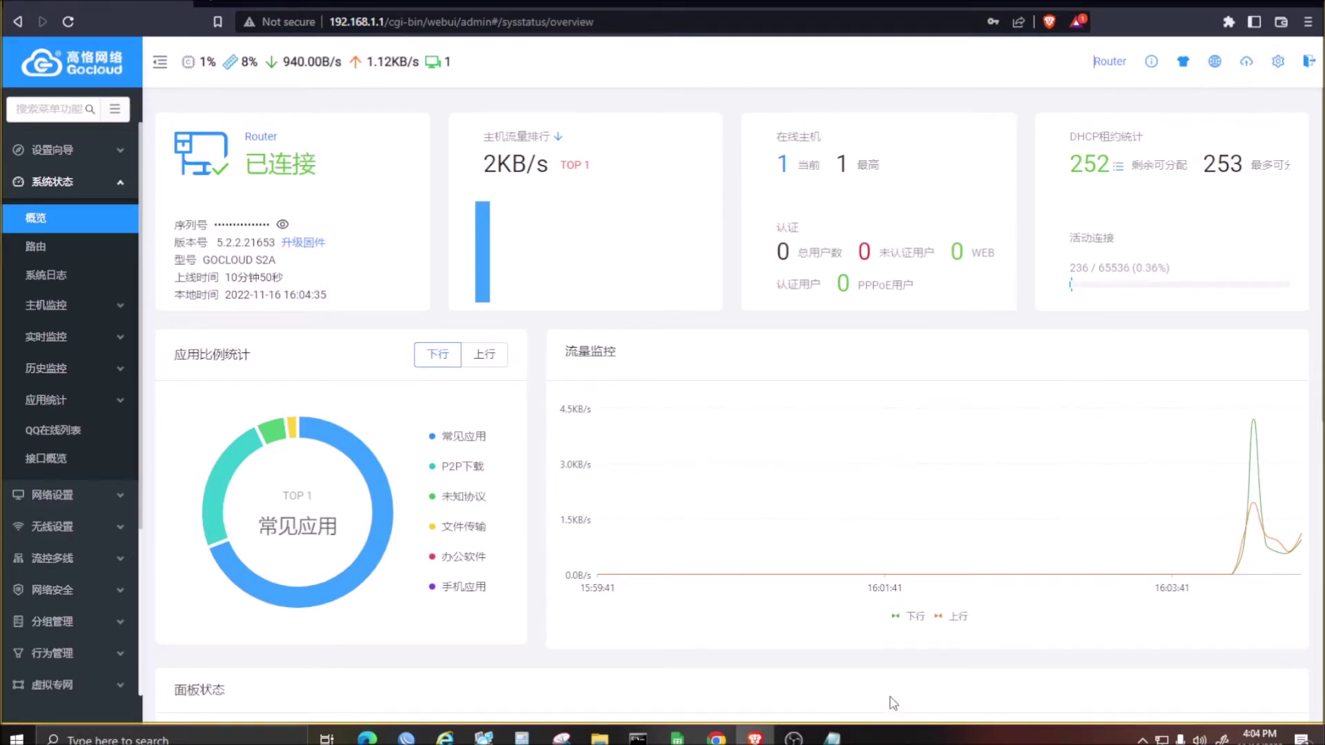
click(832, 737)
click(734, 510)
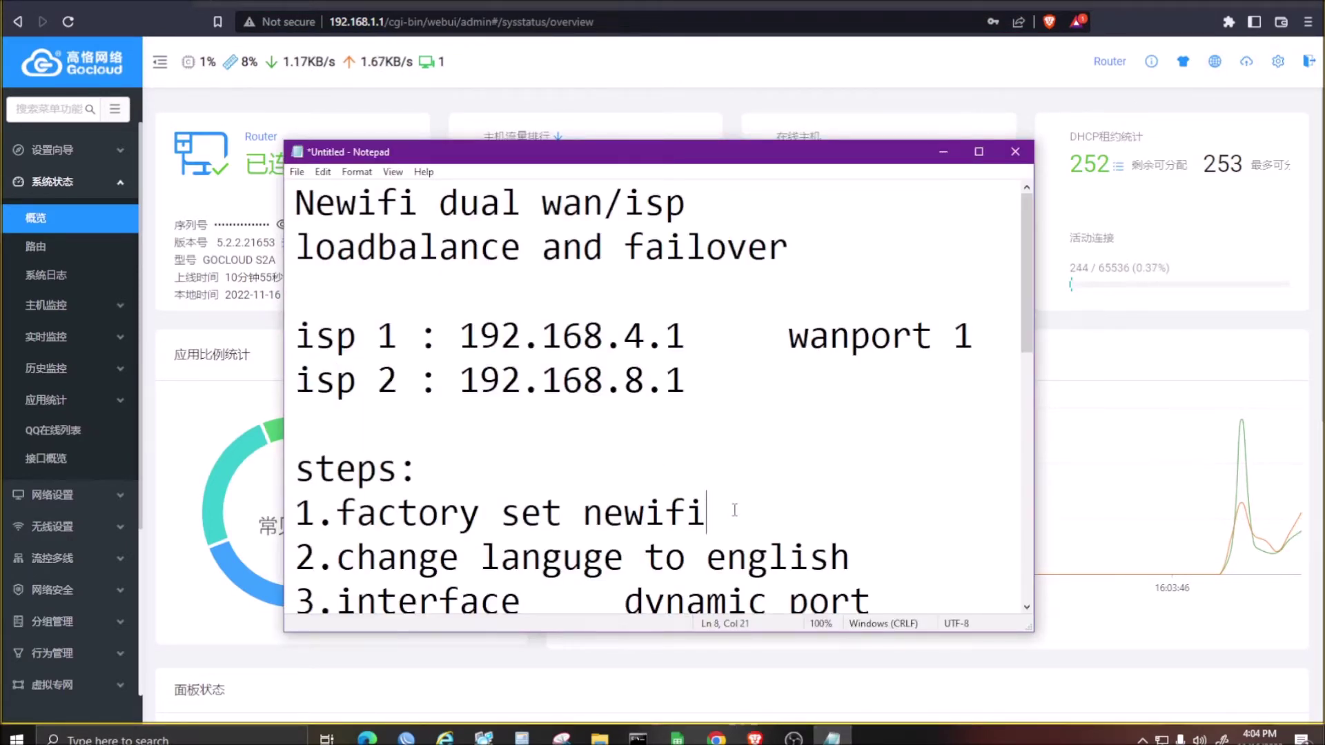
key(shift+Up)
key(shift+Home)
- Highlight the language step in the notes and switch the router's web interface language to English
drag(1026, 278, 1027, 360)
drag(871, 336, 295, 336)
click(1214, 63)
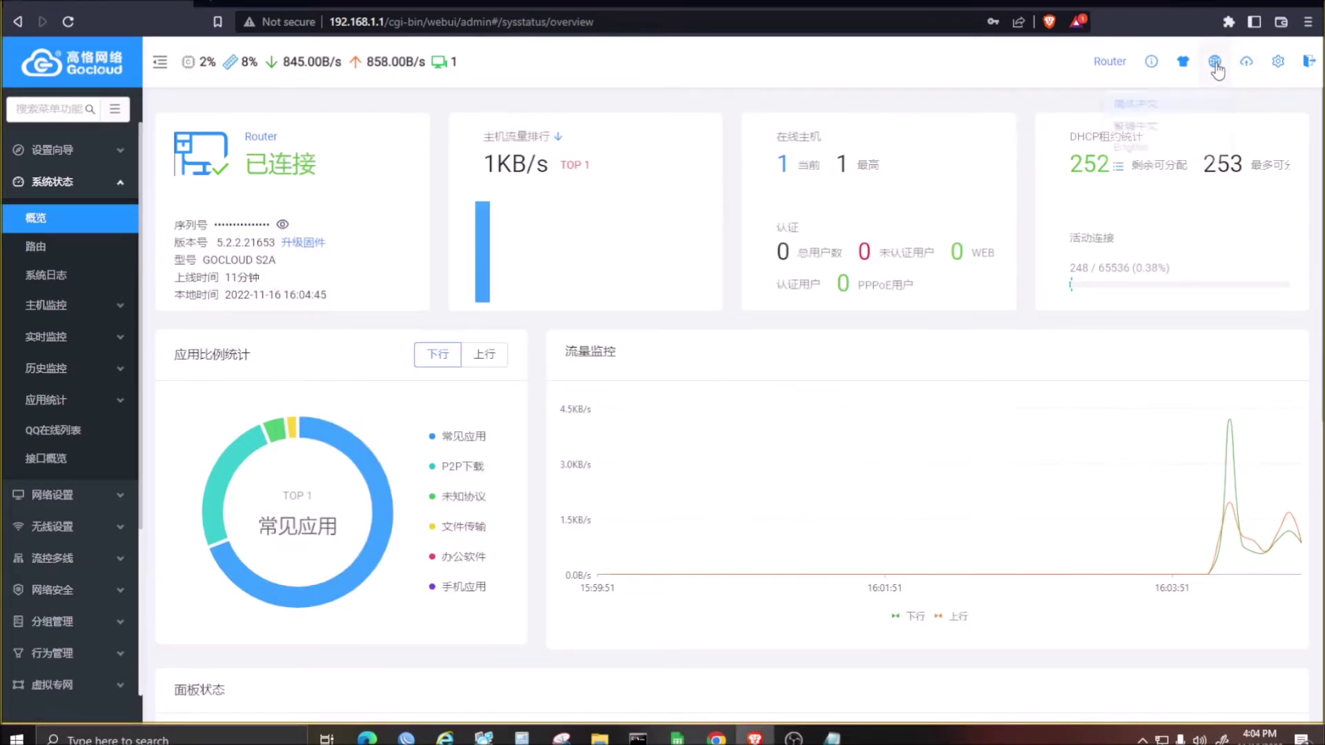
click(1144, 160)
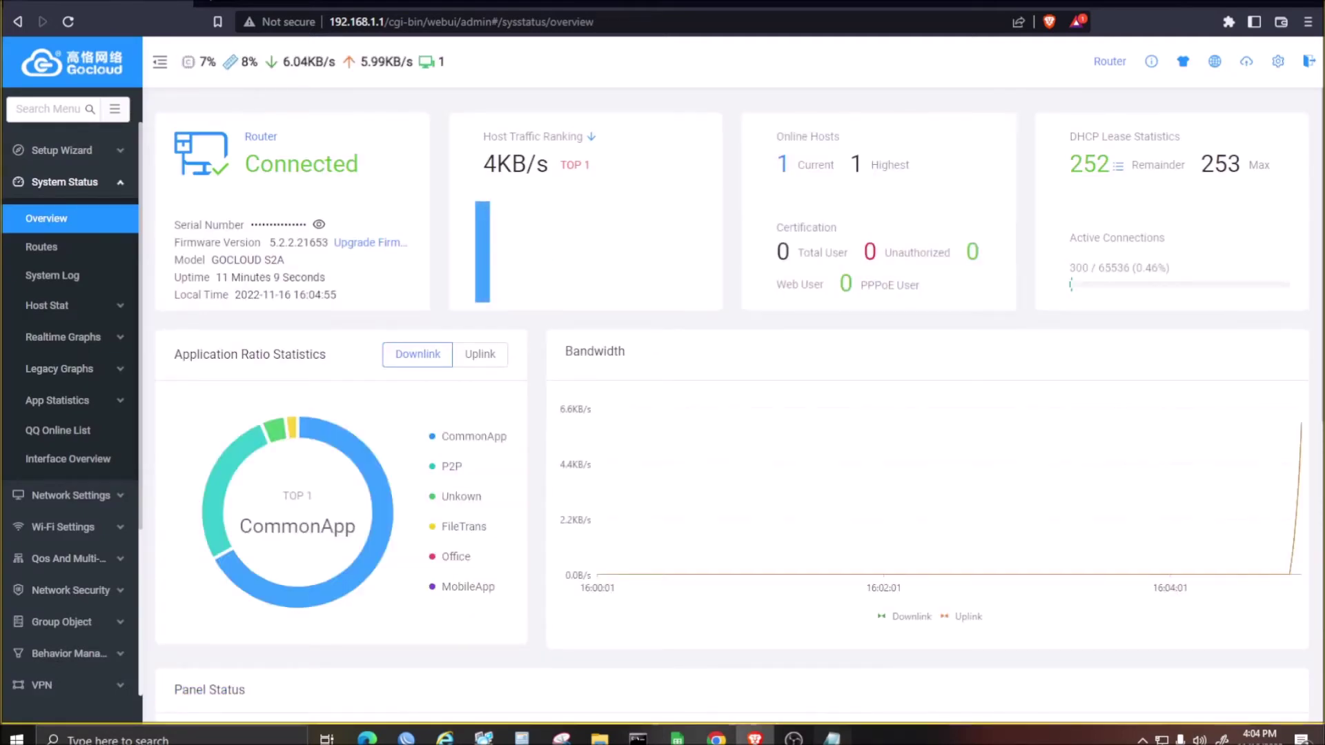
- Highlight step 3 in the Notepad notes and open the router's Dynamic Port page under Interface Settings
key(alt+Tab)
drag(872, 380, 295, 380)
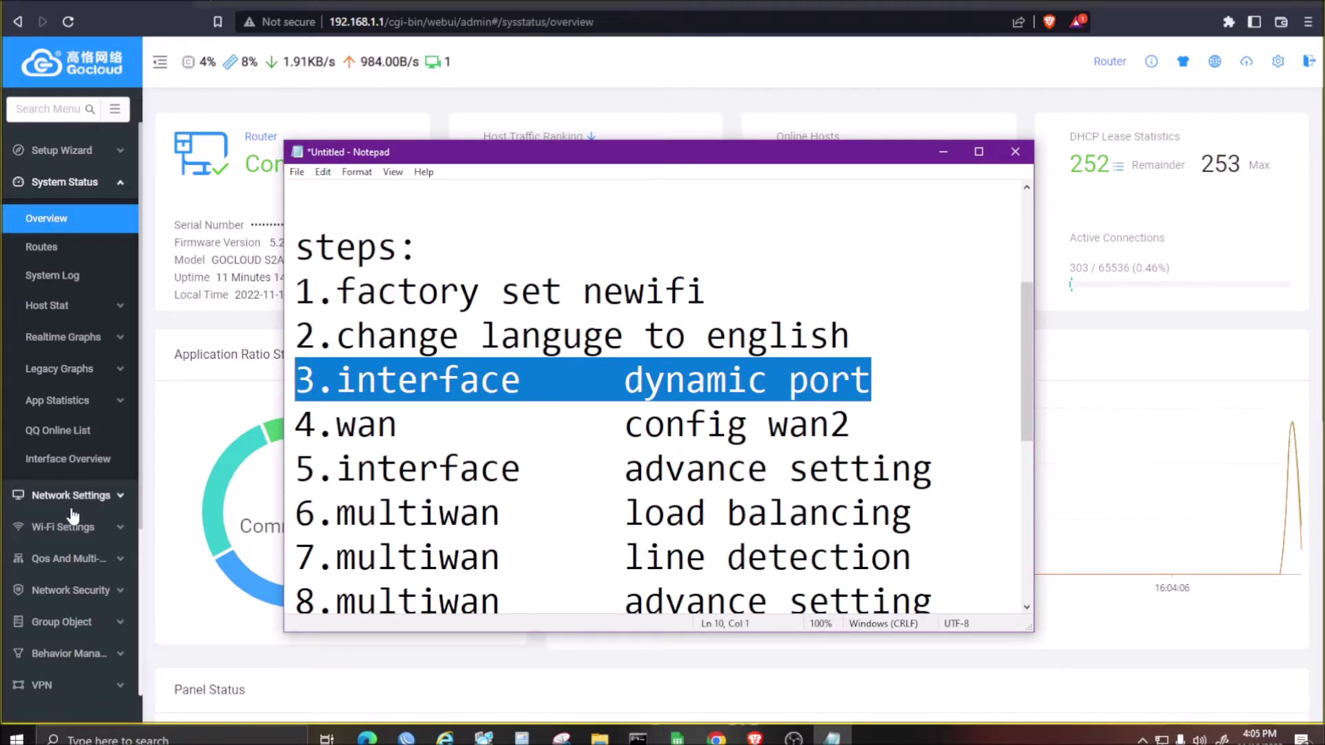
click(86, 181)
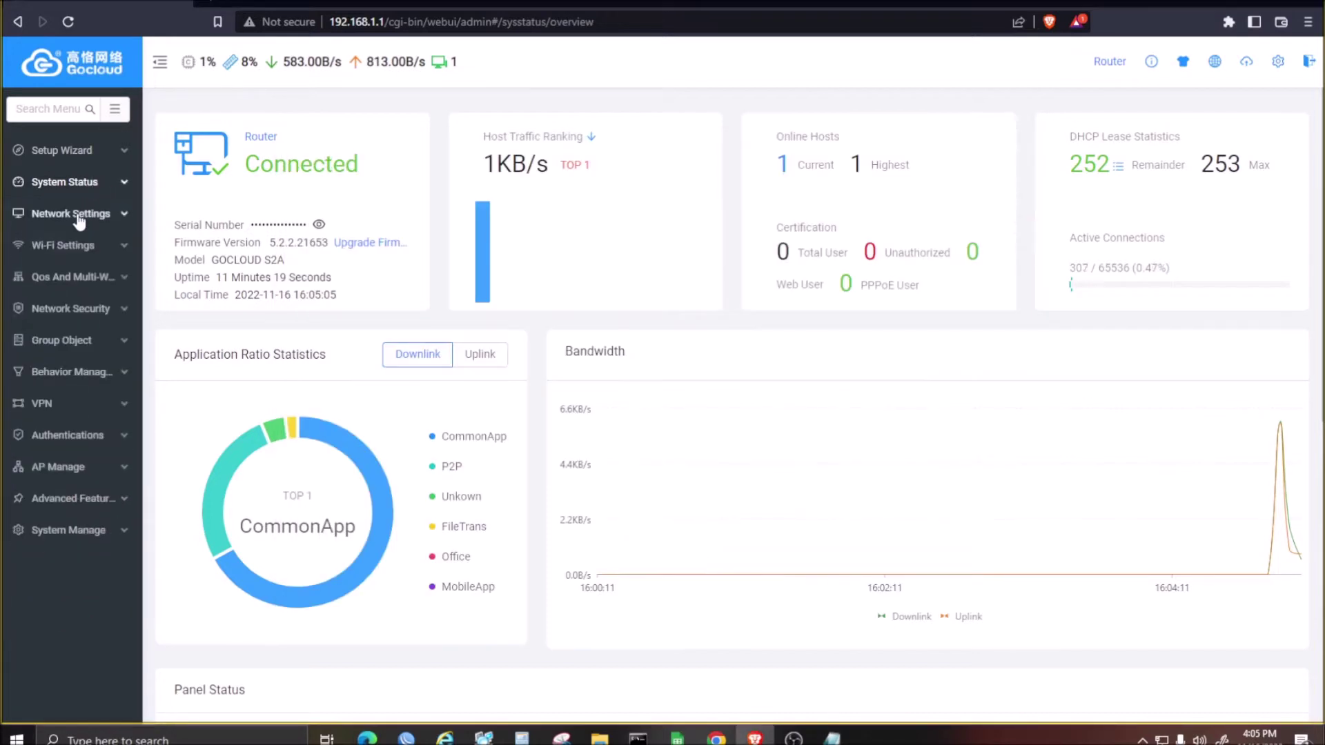
click(80, 217)
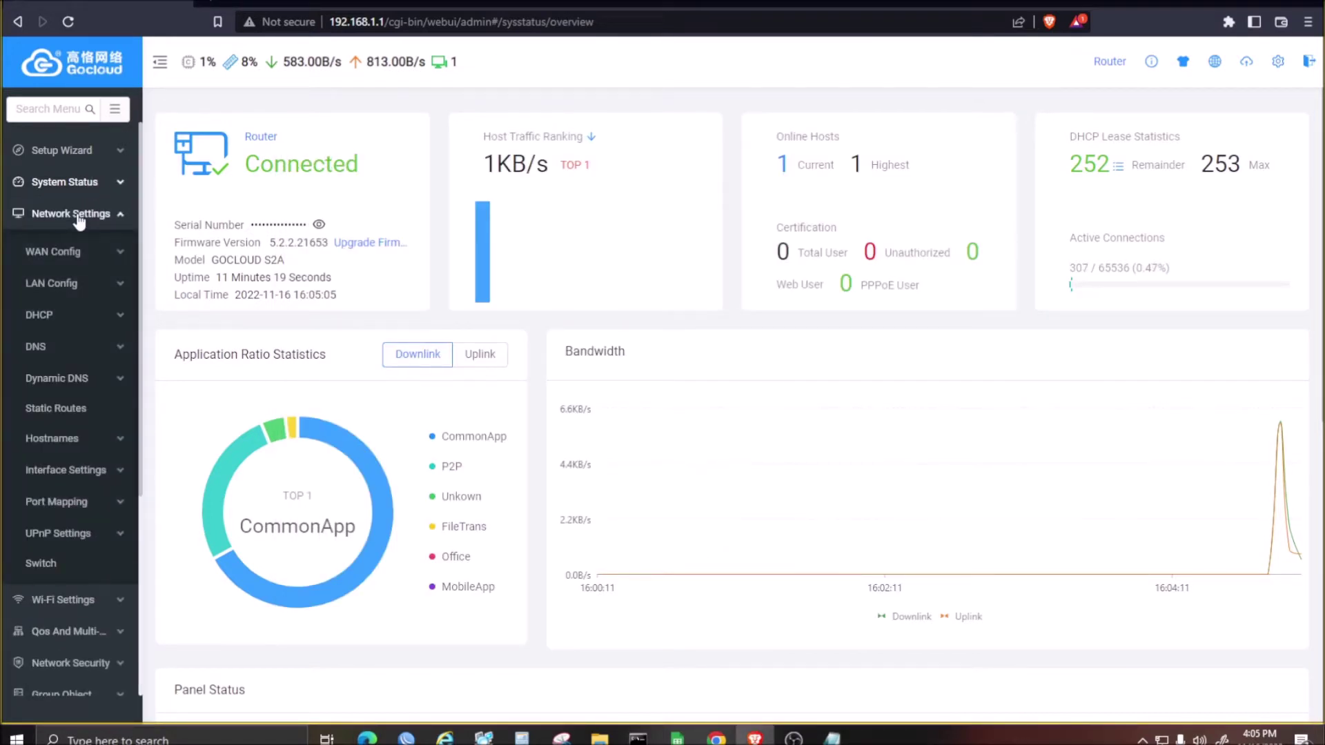
click(105, 472)
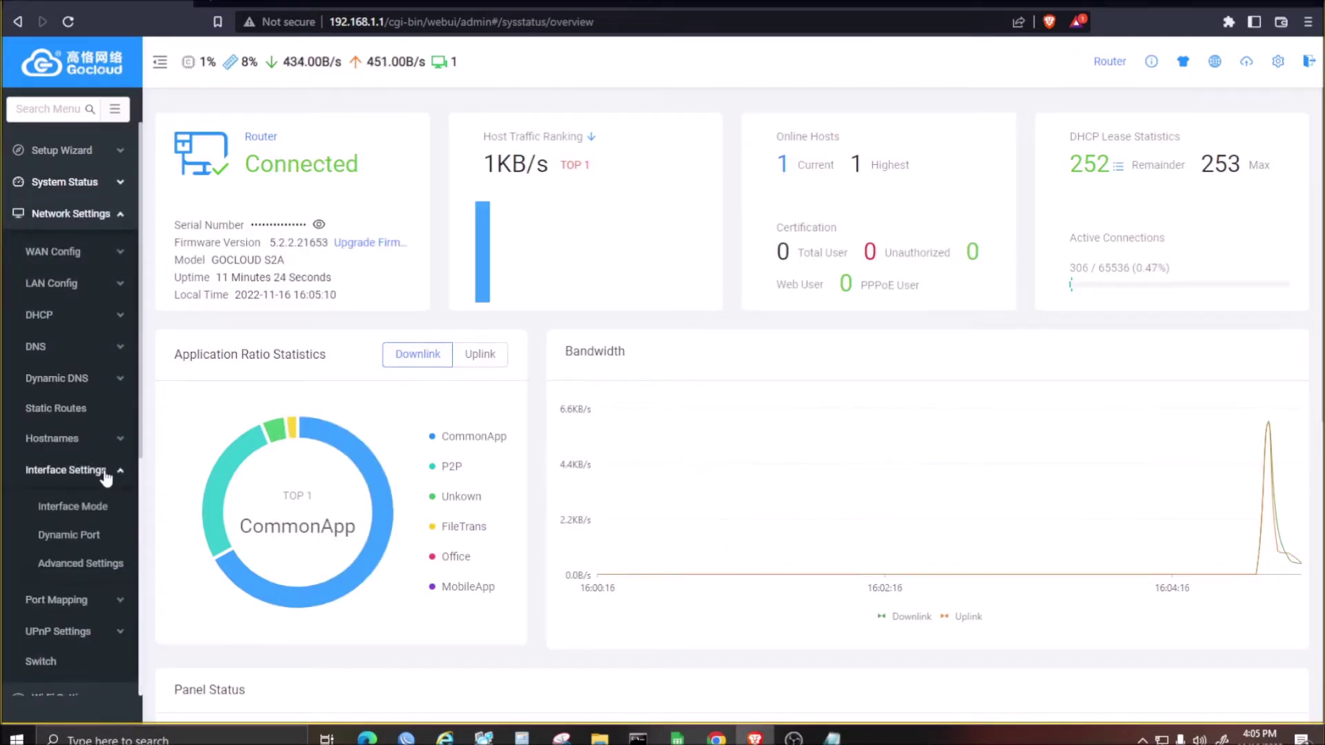
click(87, 544)
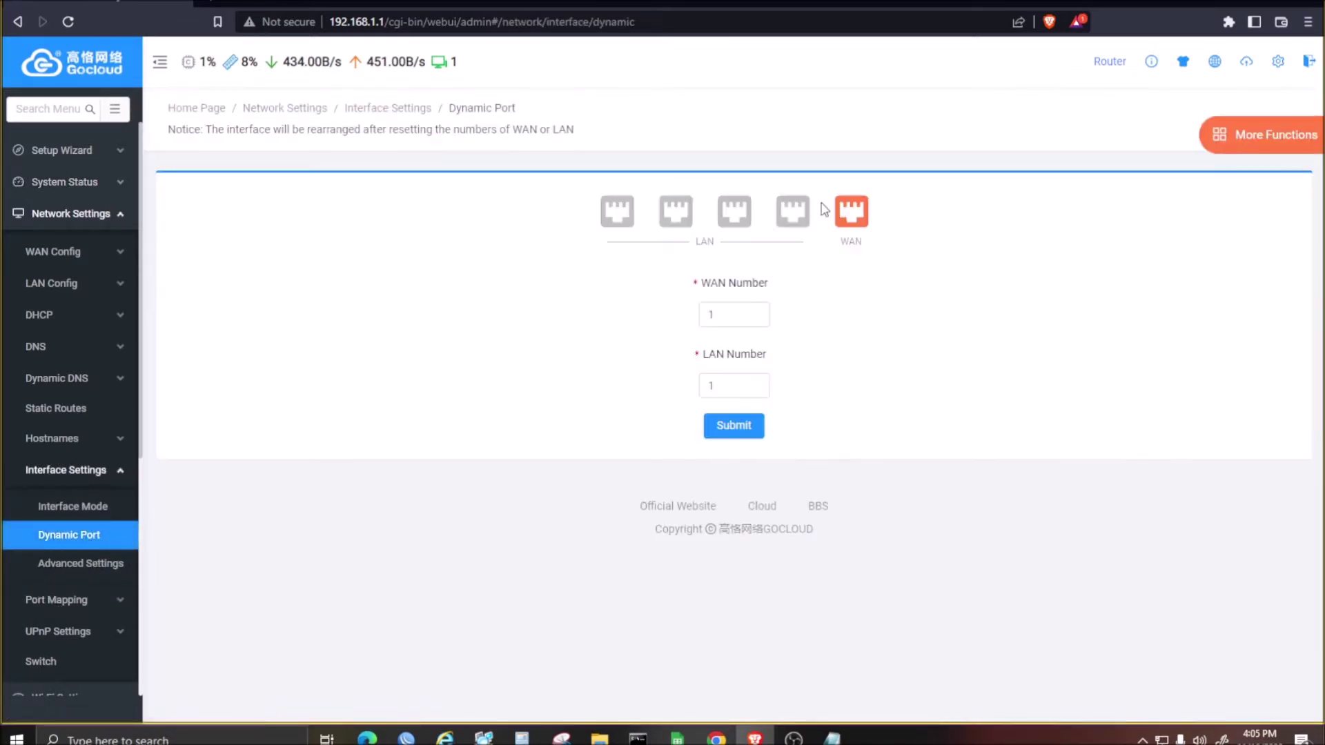
- Set the WAN Number to 2 and submit the dynamic port change
drag(736, 315, 711, 314)
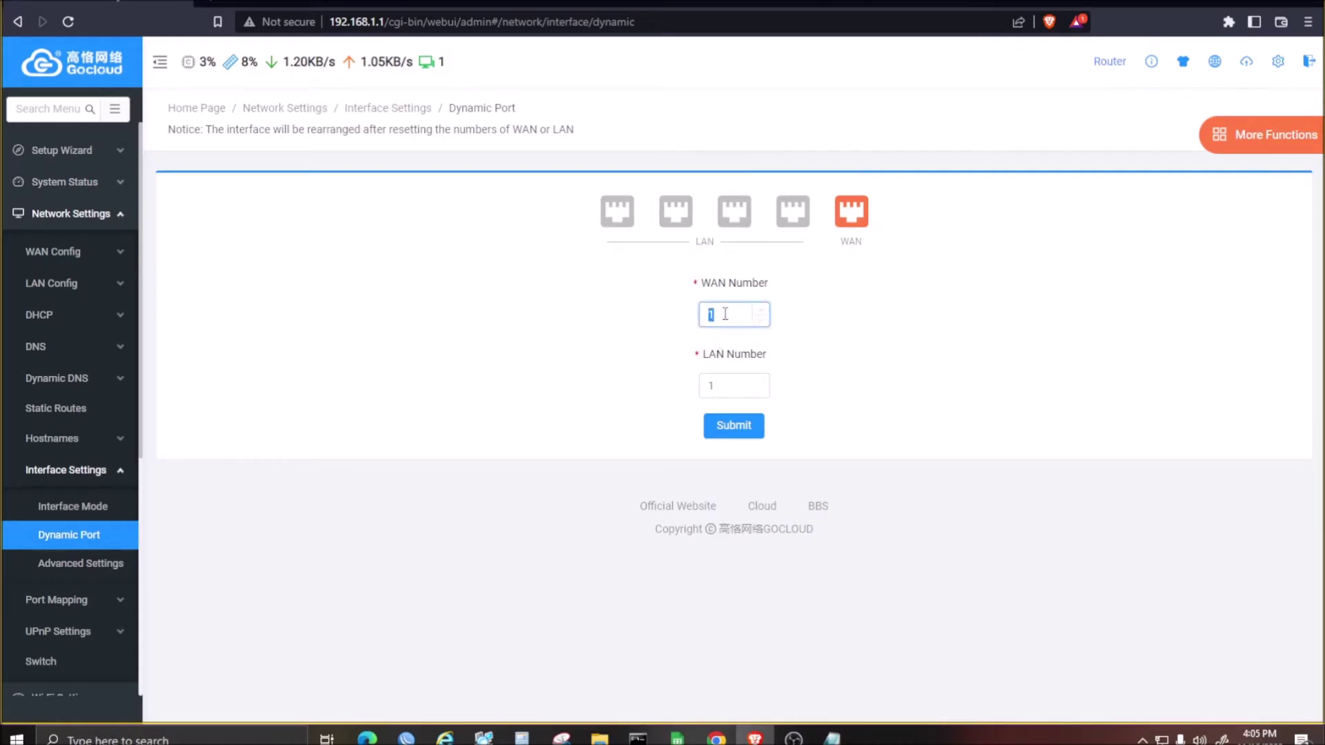
text(2)
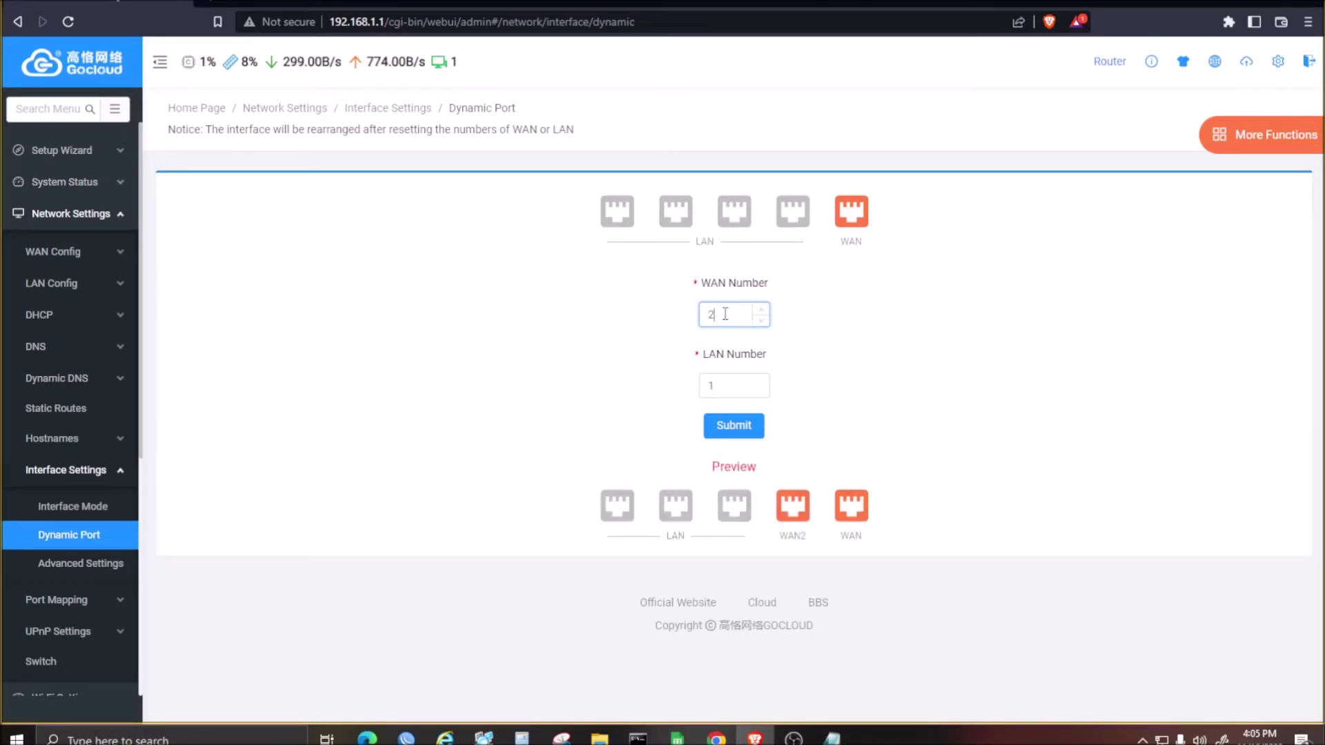
click(733, 428)
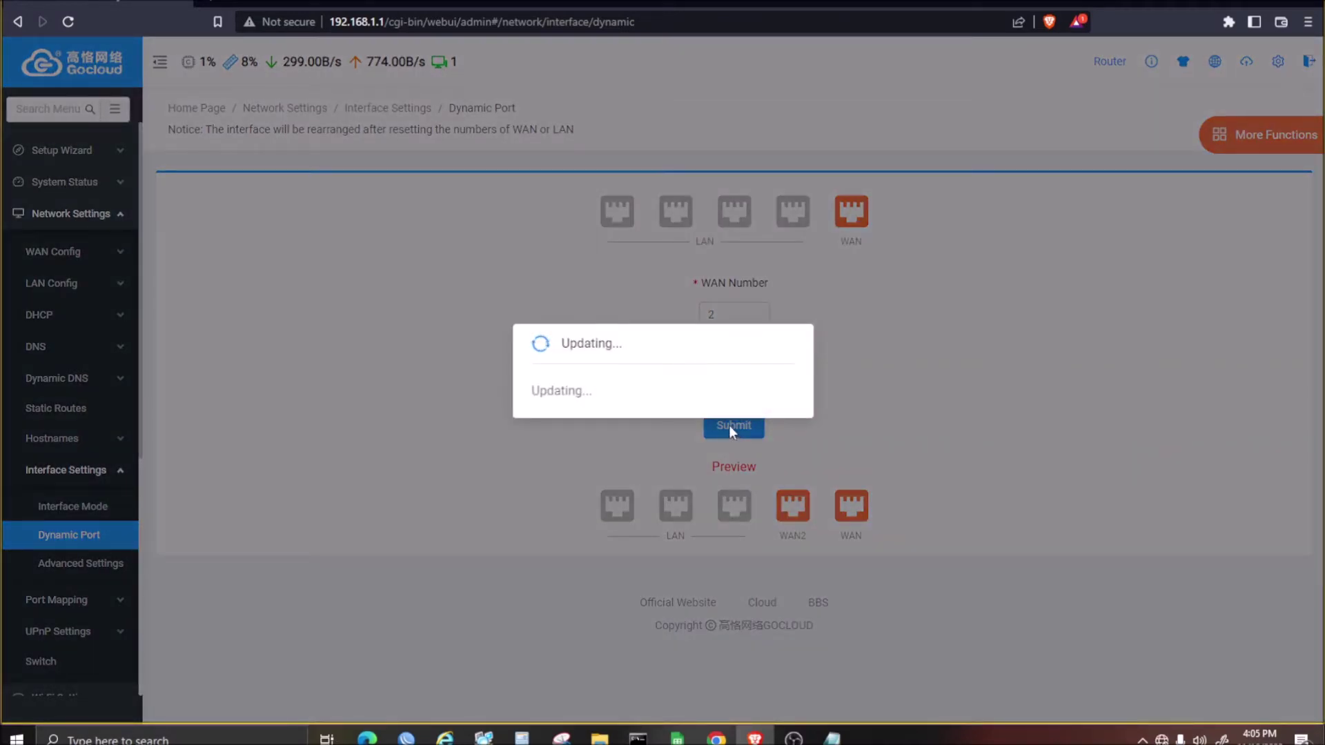
- Repeat the ping to 192.168.8.1 in Command Prompt and return to the router page
click(638, 739)
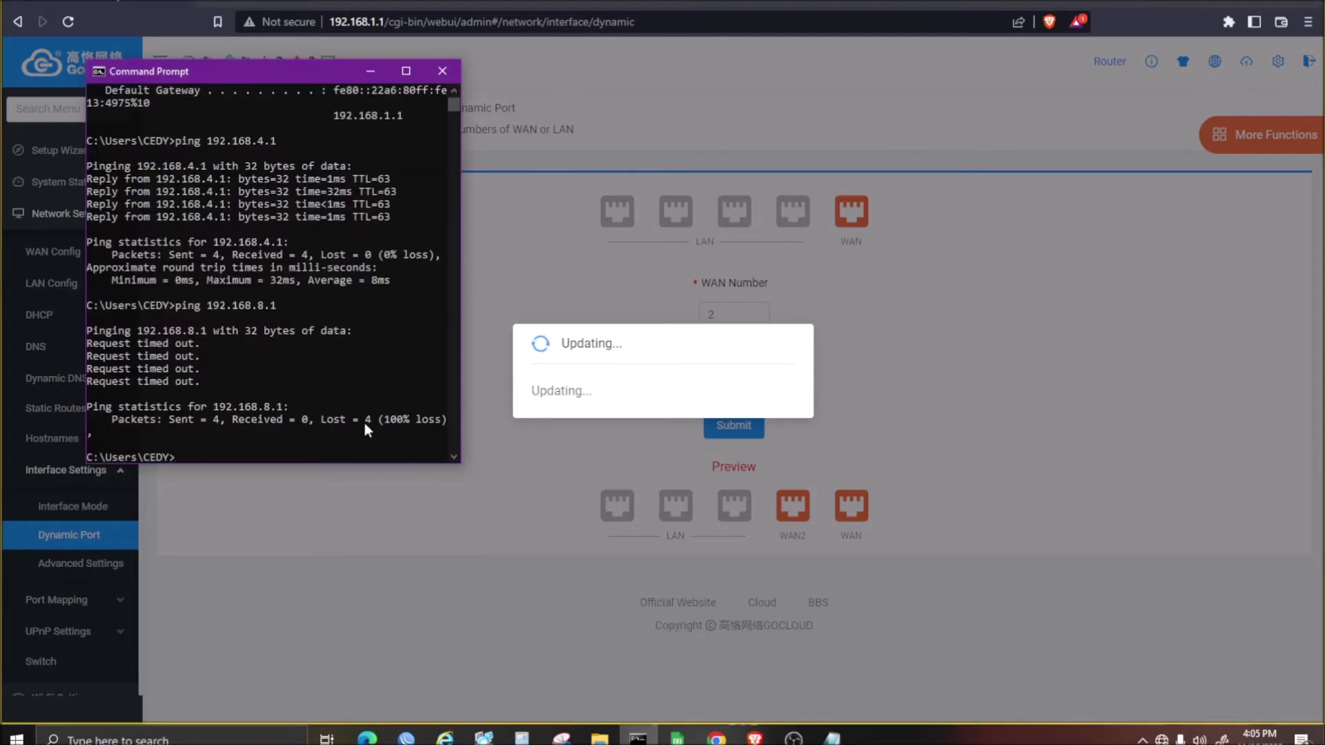
key(Up)
key(Return)
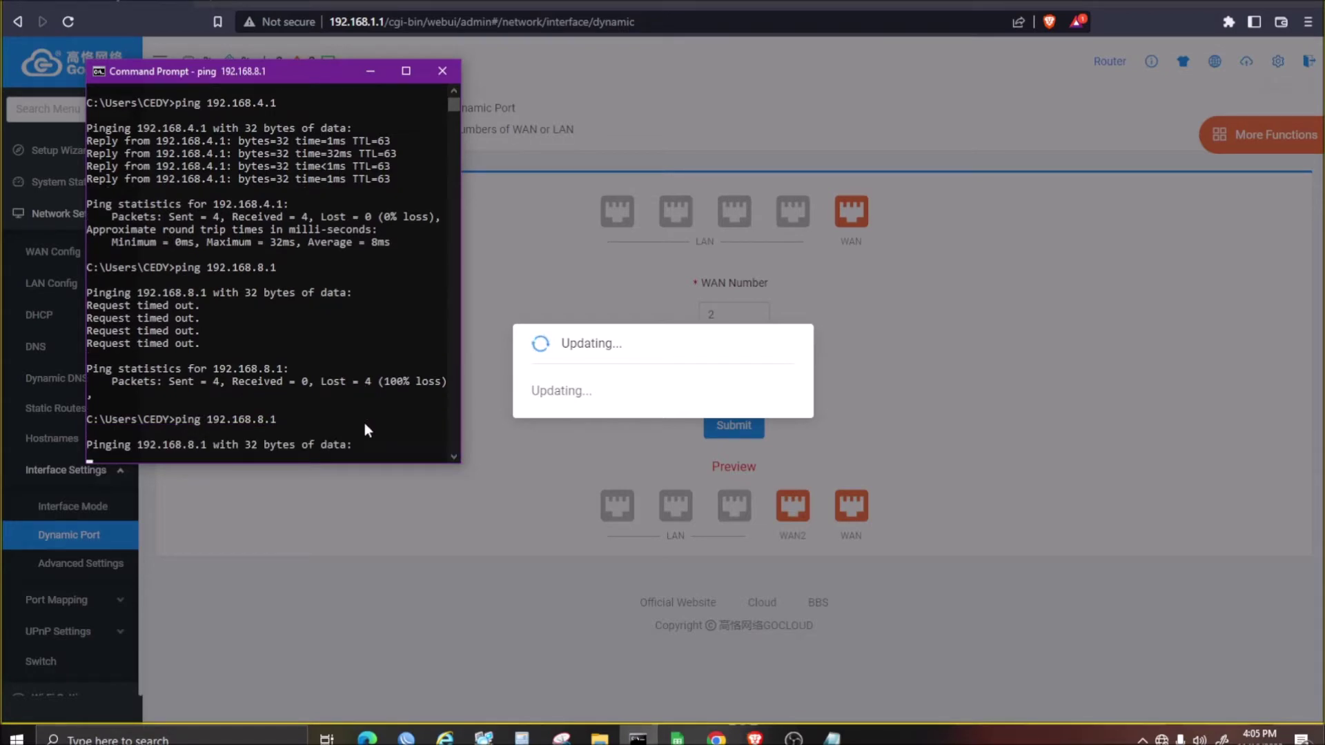
click(432, 508)
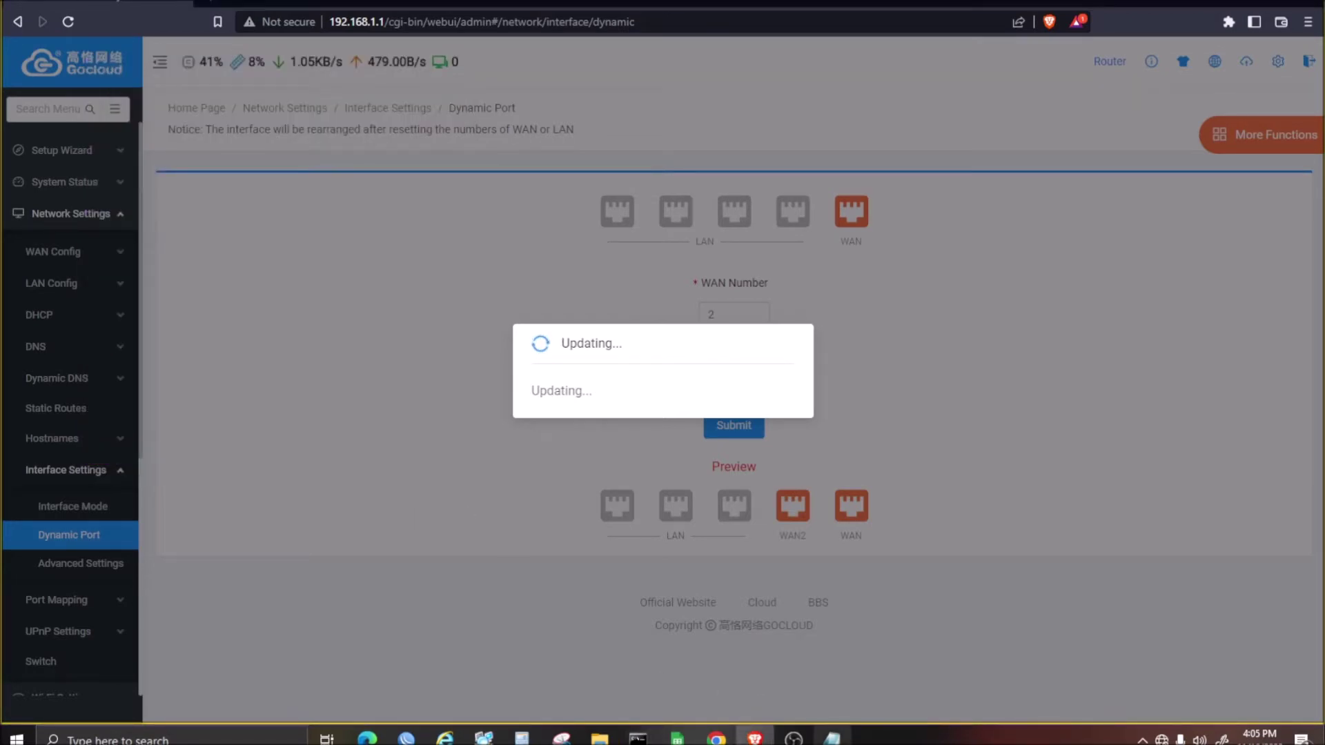
- Highlight step 4 in the Notepad notes and open the router's WAN Config page under Network Settings
click(831, 737)
drag(855, 424, 295, 424)
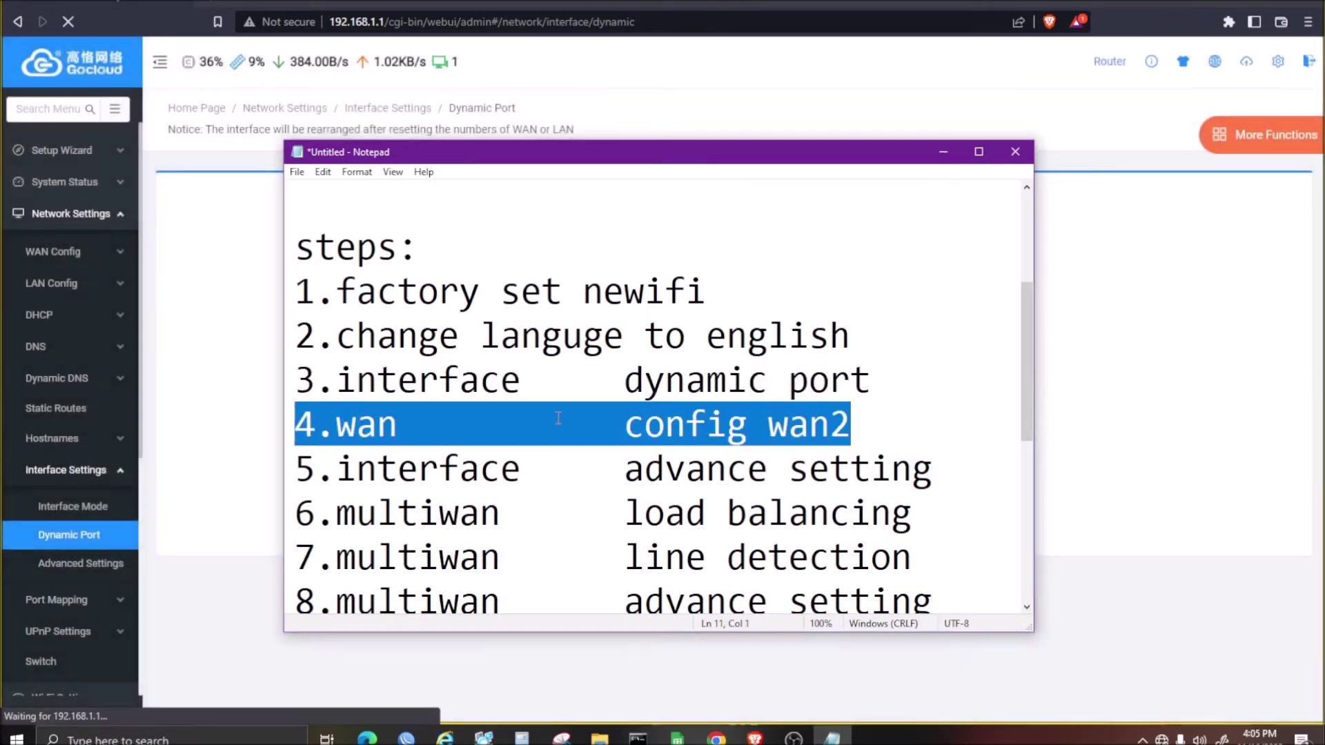
click(1150, 348)
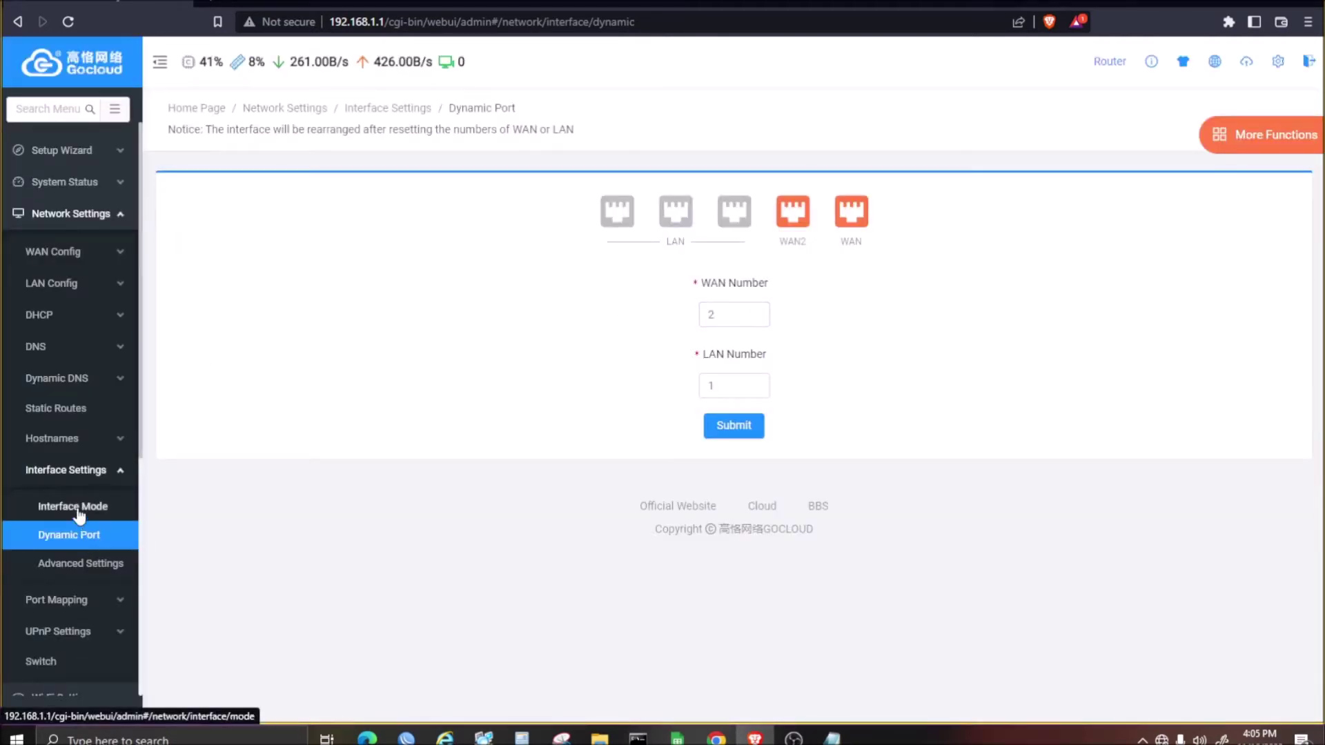
click(832, 737)
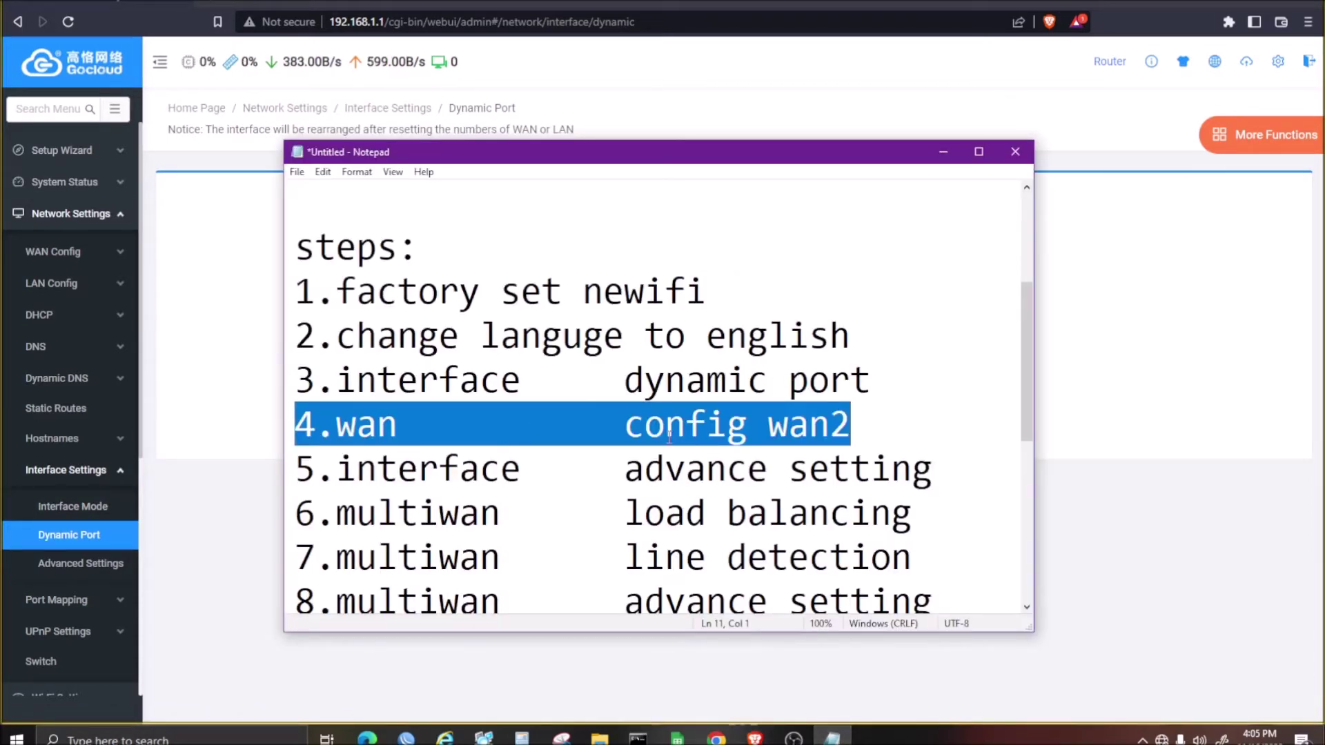
click(53, 251)
click(84, 292)
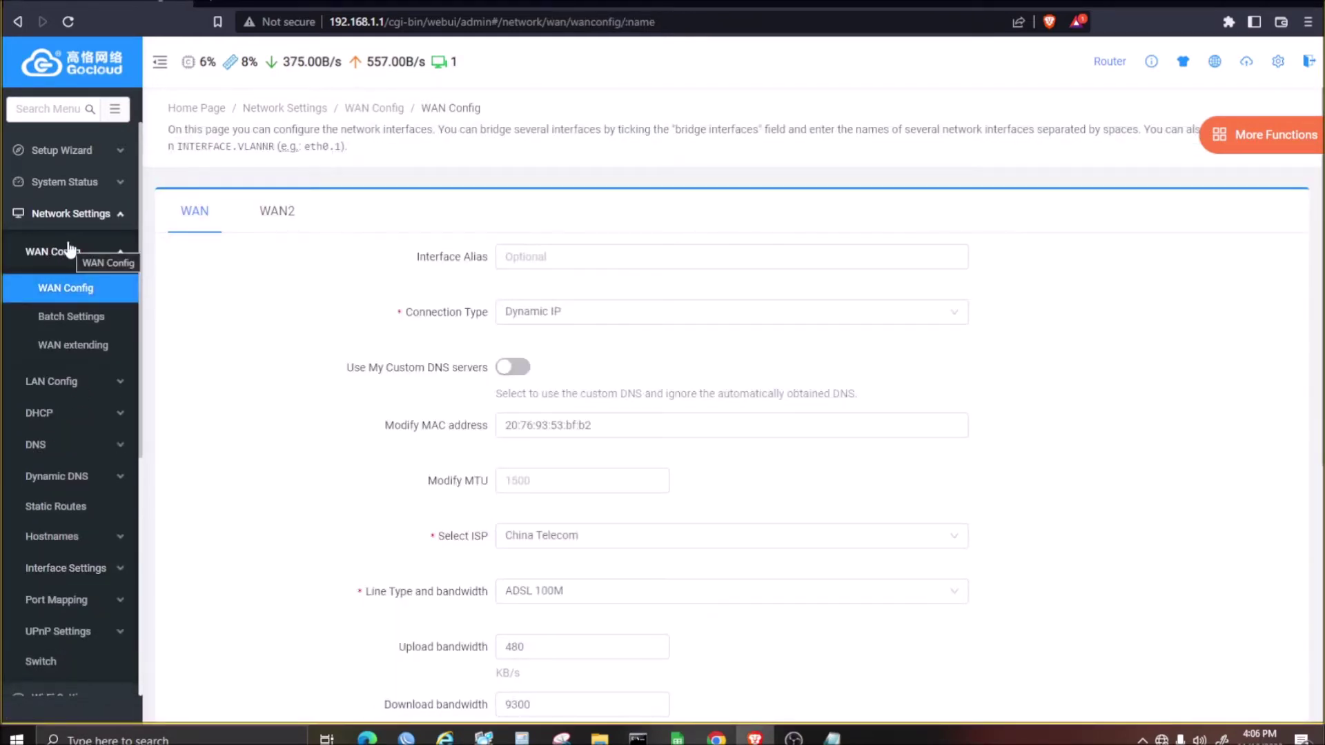
- Collapse the Network Settings navigation and expand it again to reopen the WAN Config page
click(69, 250)
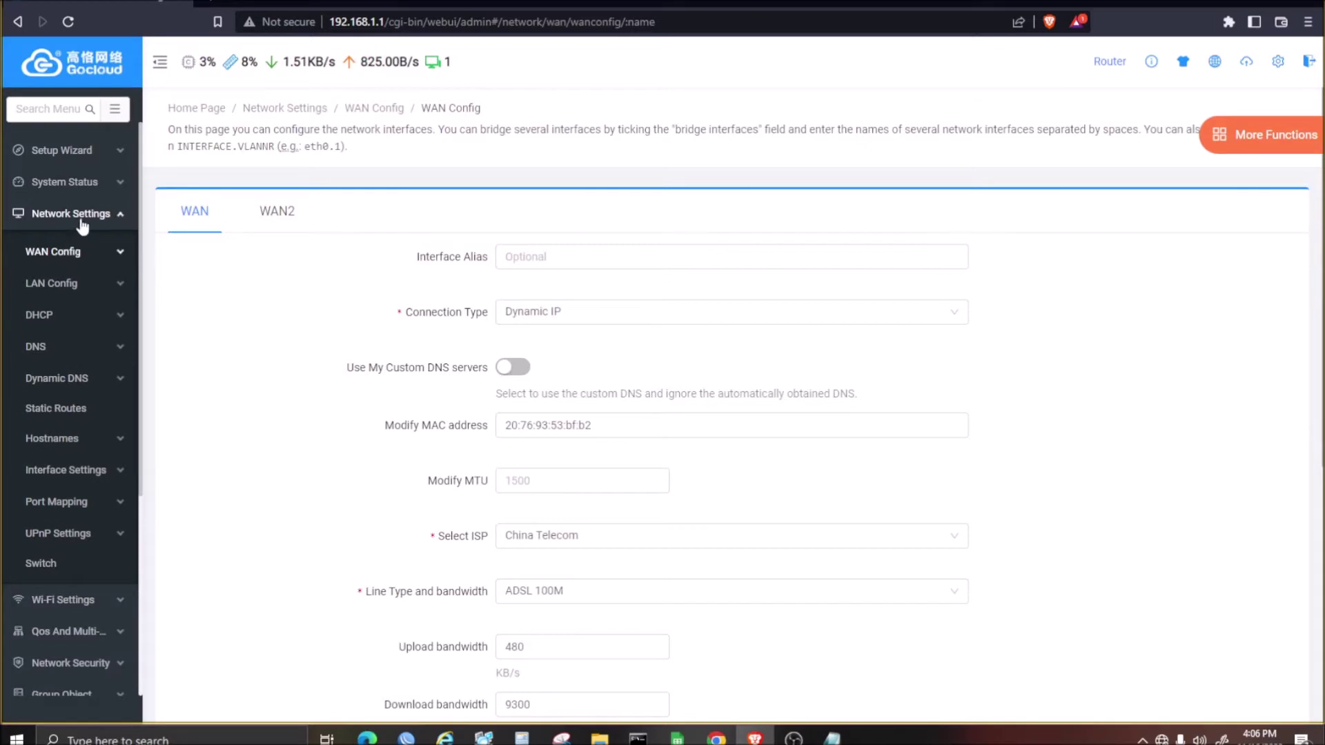
click(81, 219)
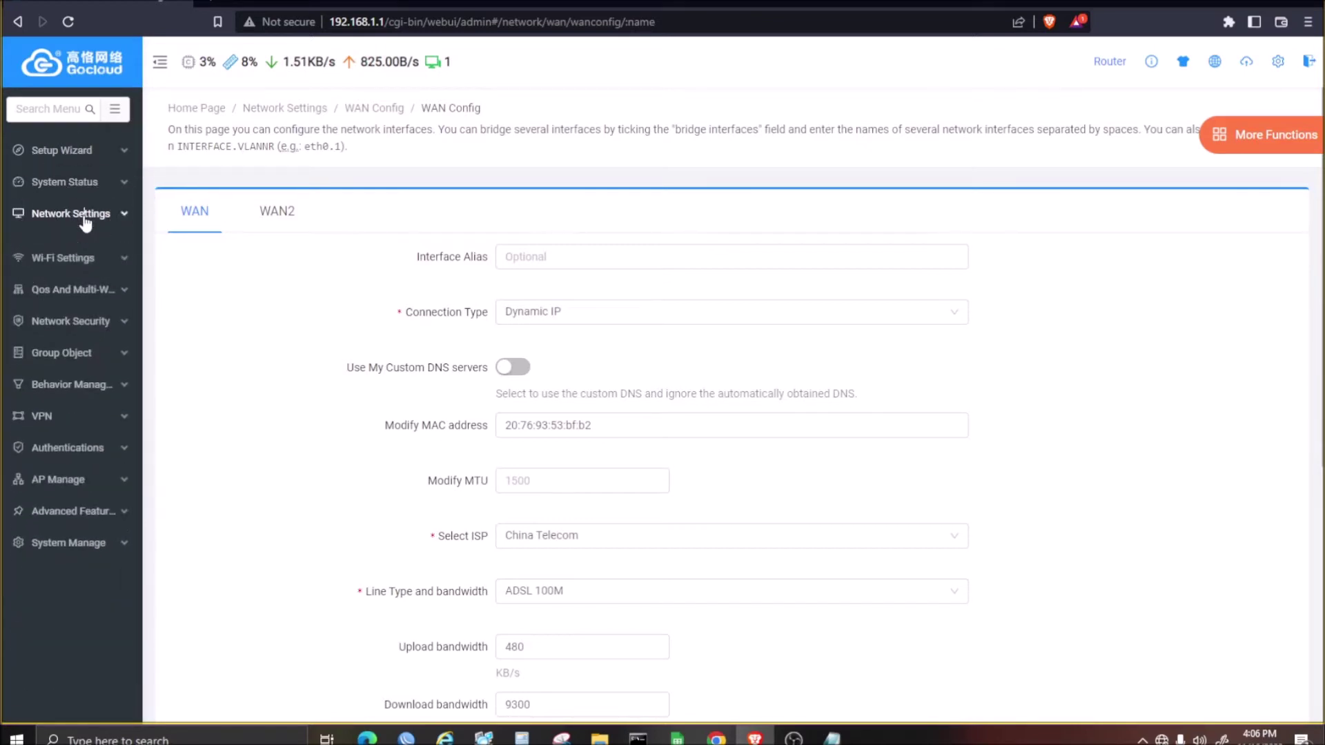
click(83, 218)
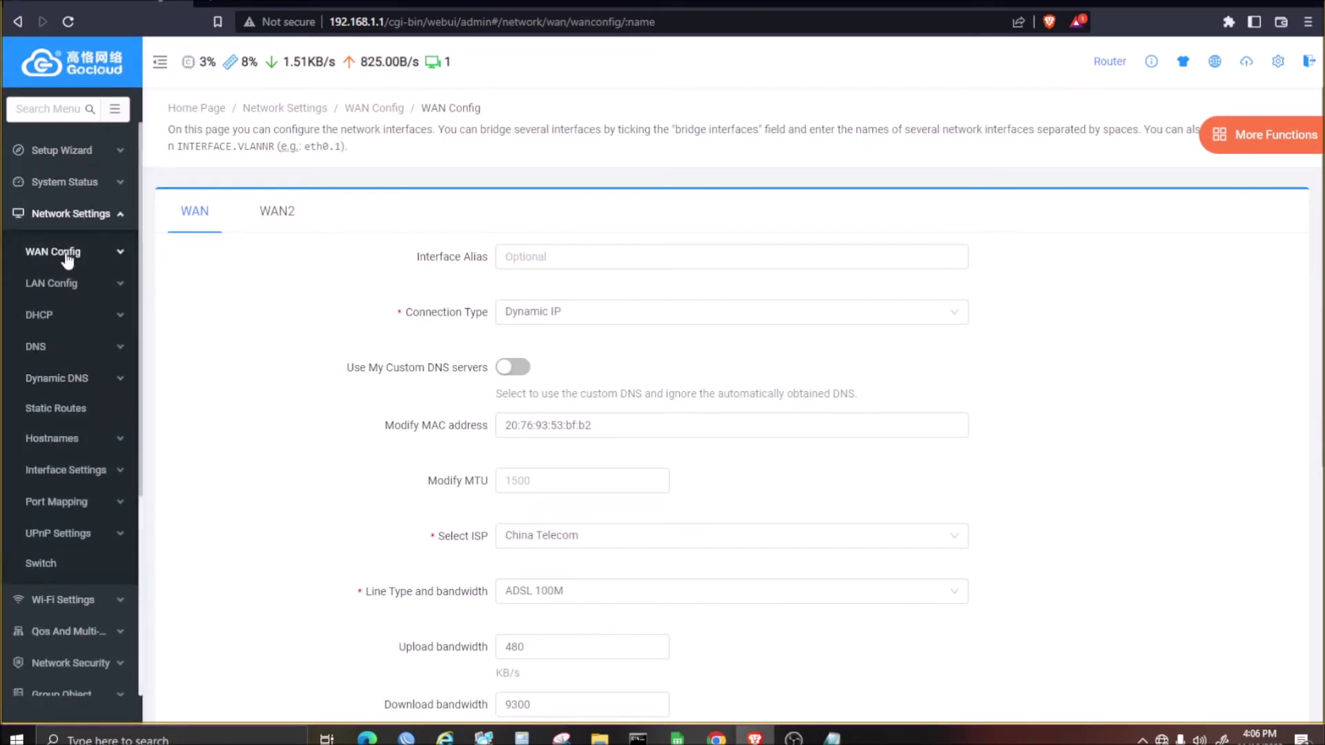
click(123, 257)
click(98, 289)
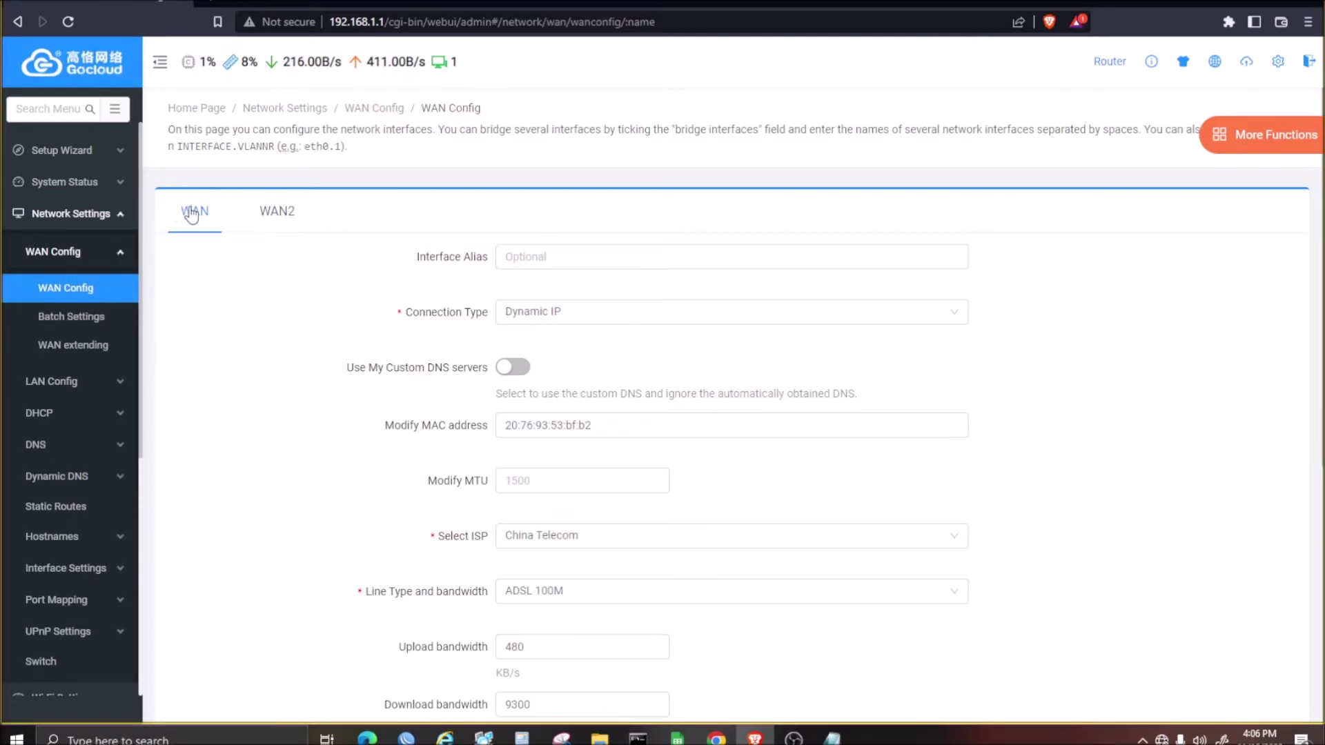
- Set the WAN interface alias to Globe CPE and keep its connection type as Dynamic IP
click(593, 260)
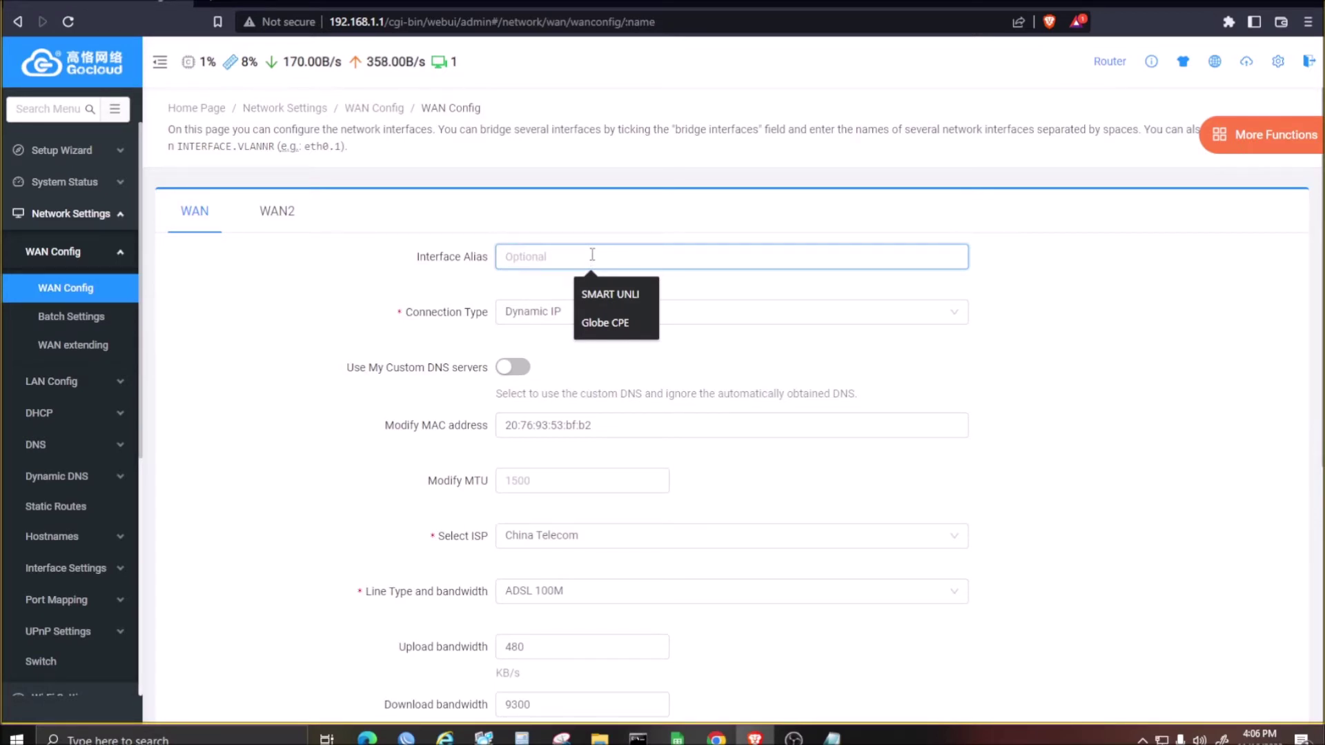
click(615, 320)
triple_click(541, 267)
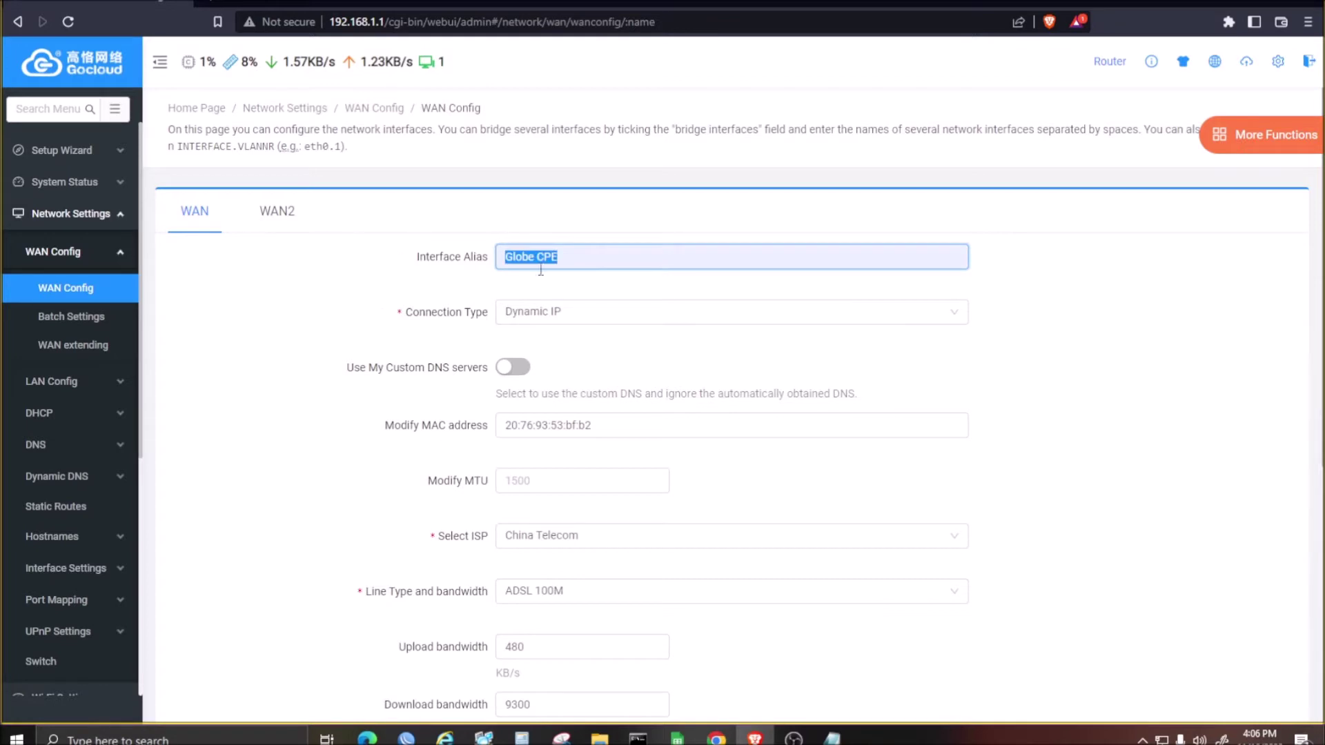
click(574, 314)
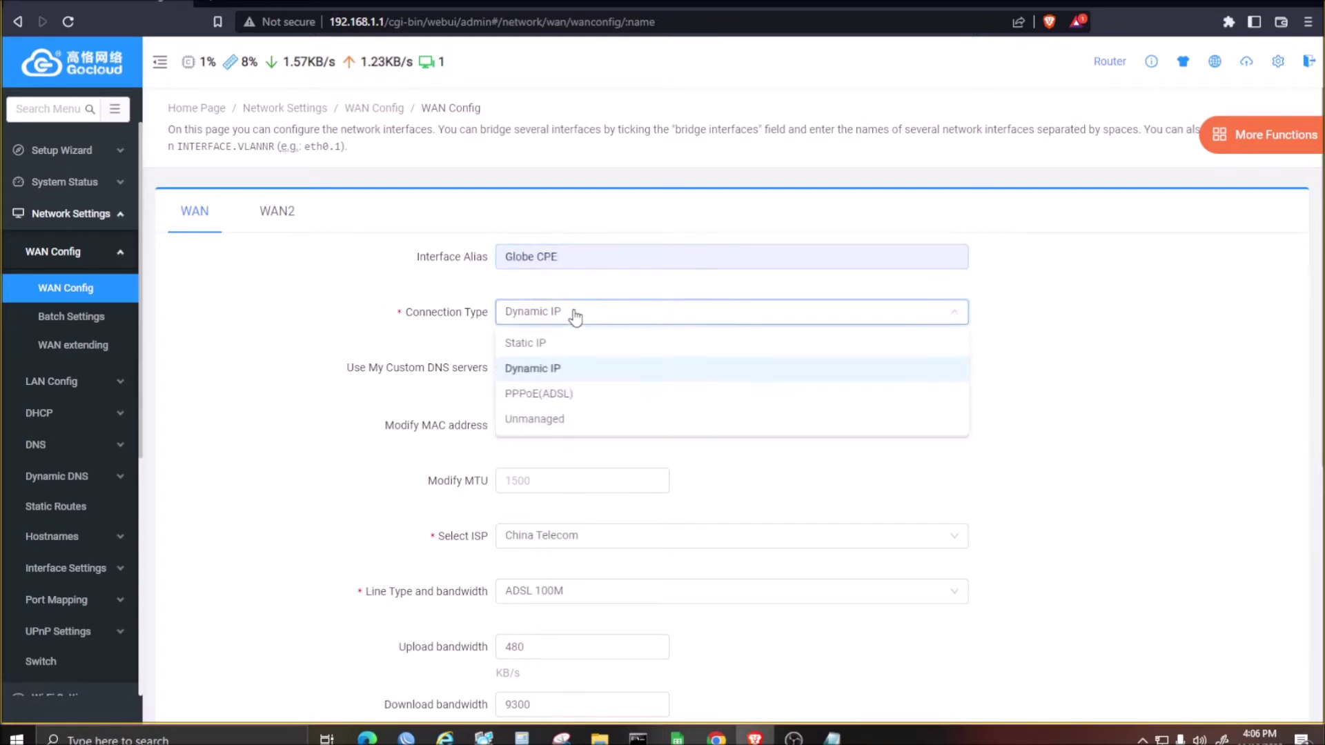
click(573, 364)
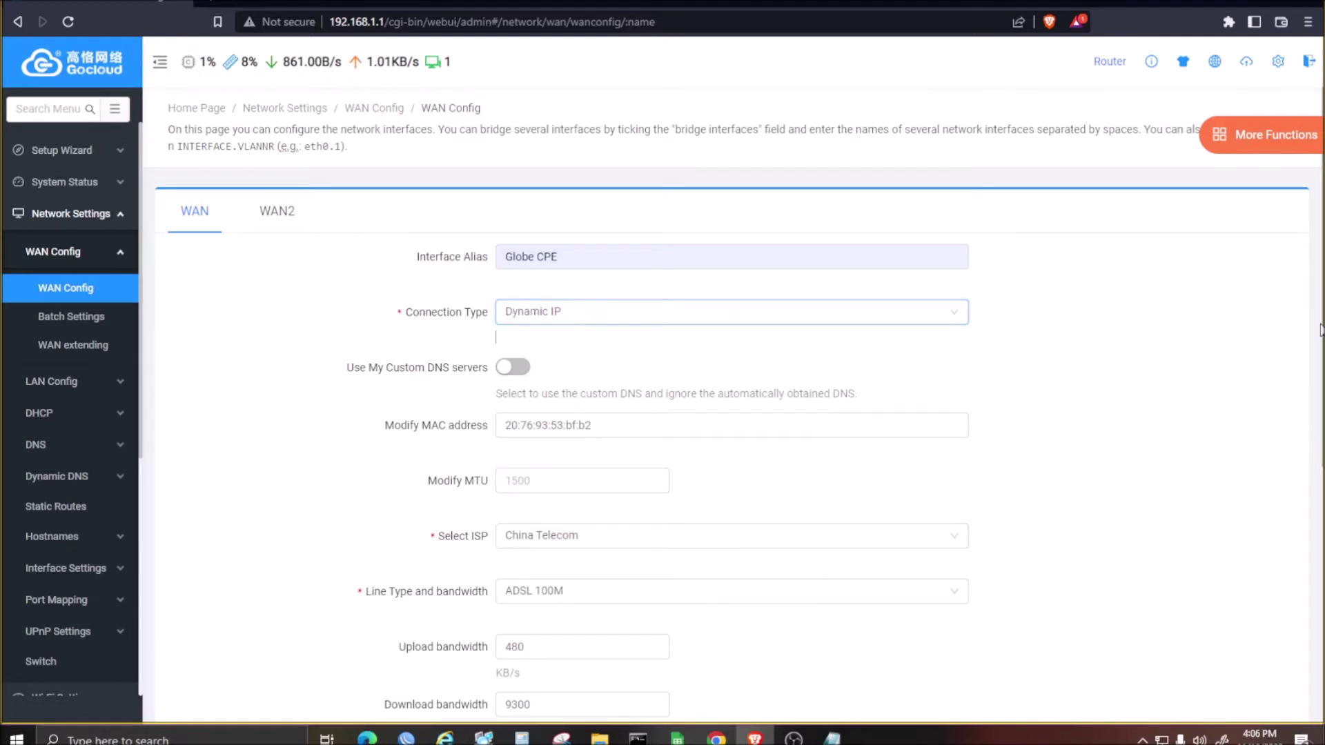
triple_click(417, 367)
- Switch to the Notepad notes and add an indented line "wan 1 30dl 12" below step 4
click(570, 644)
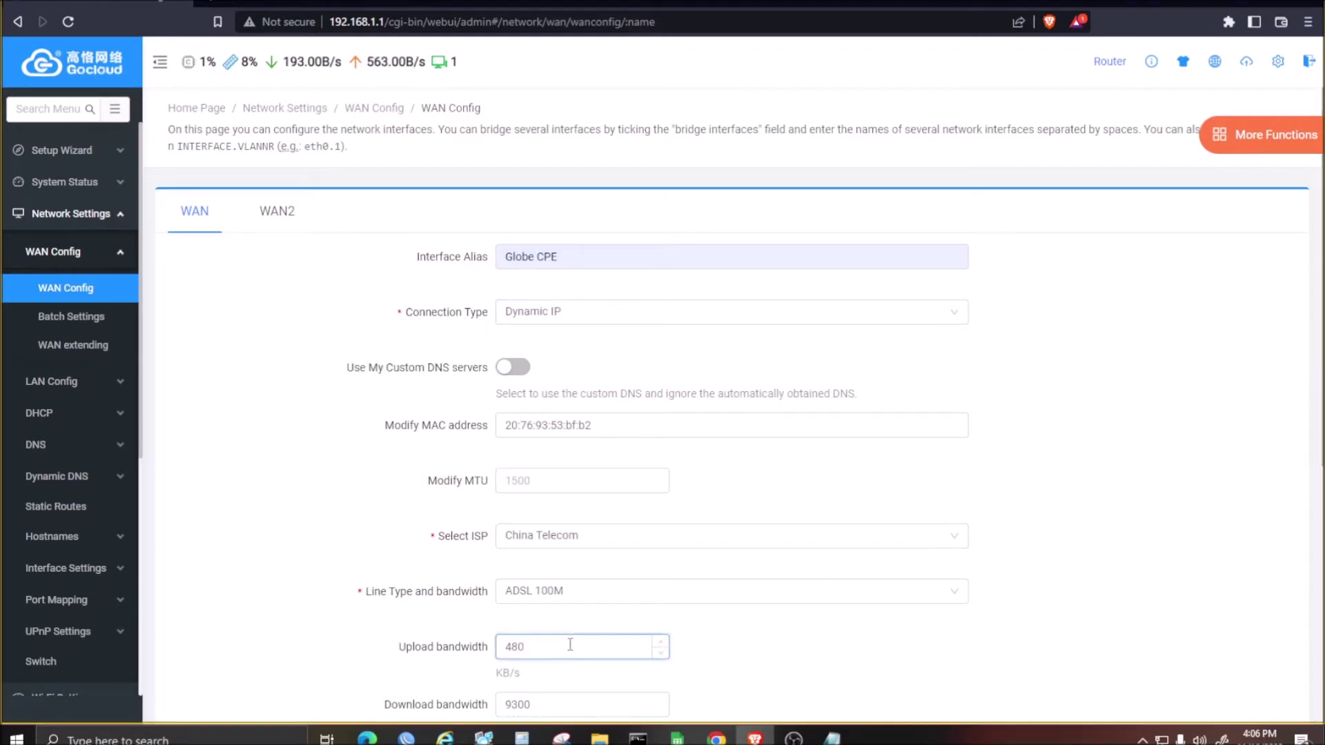
key(alt+Tab)
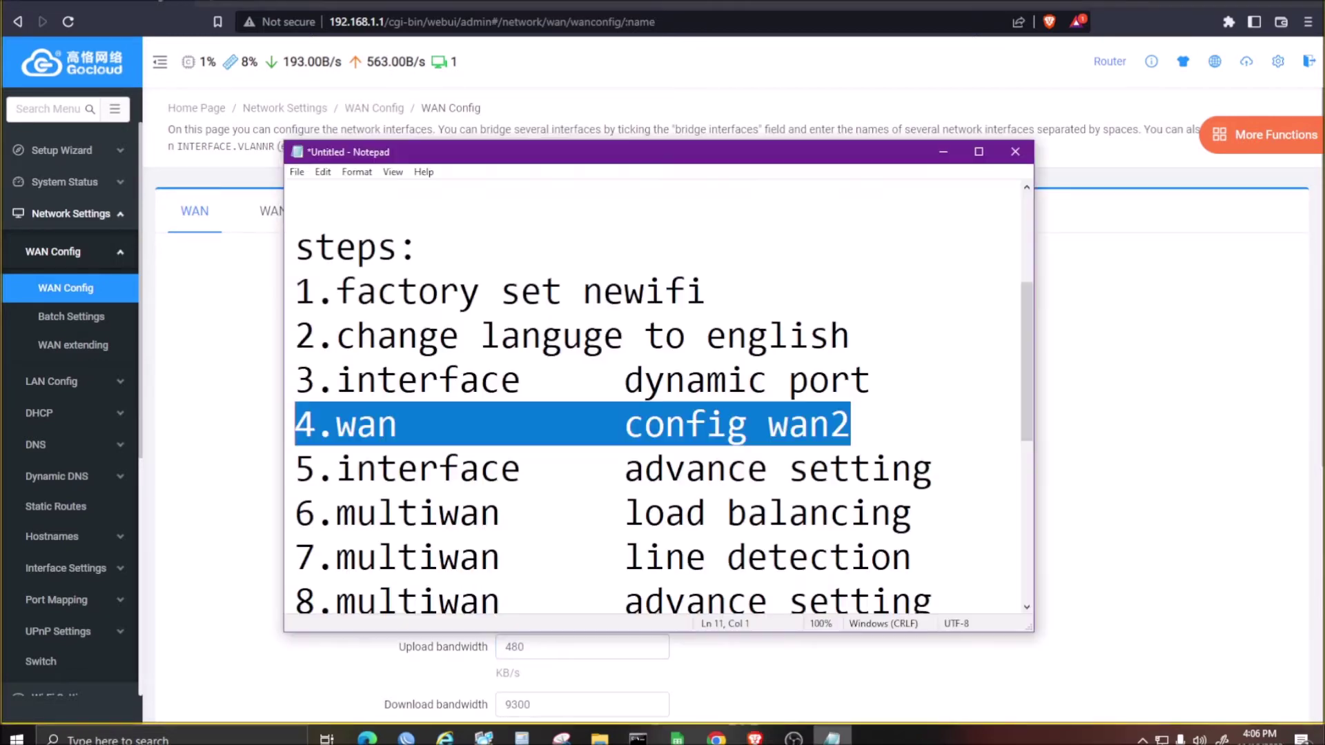
click(905, 414)
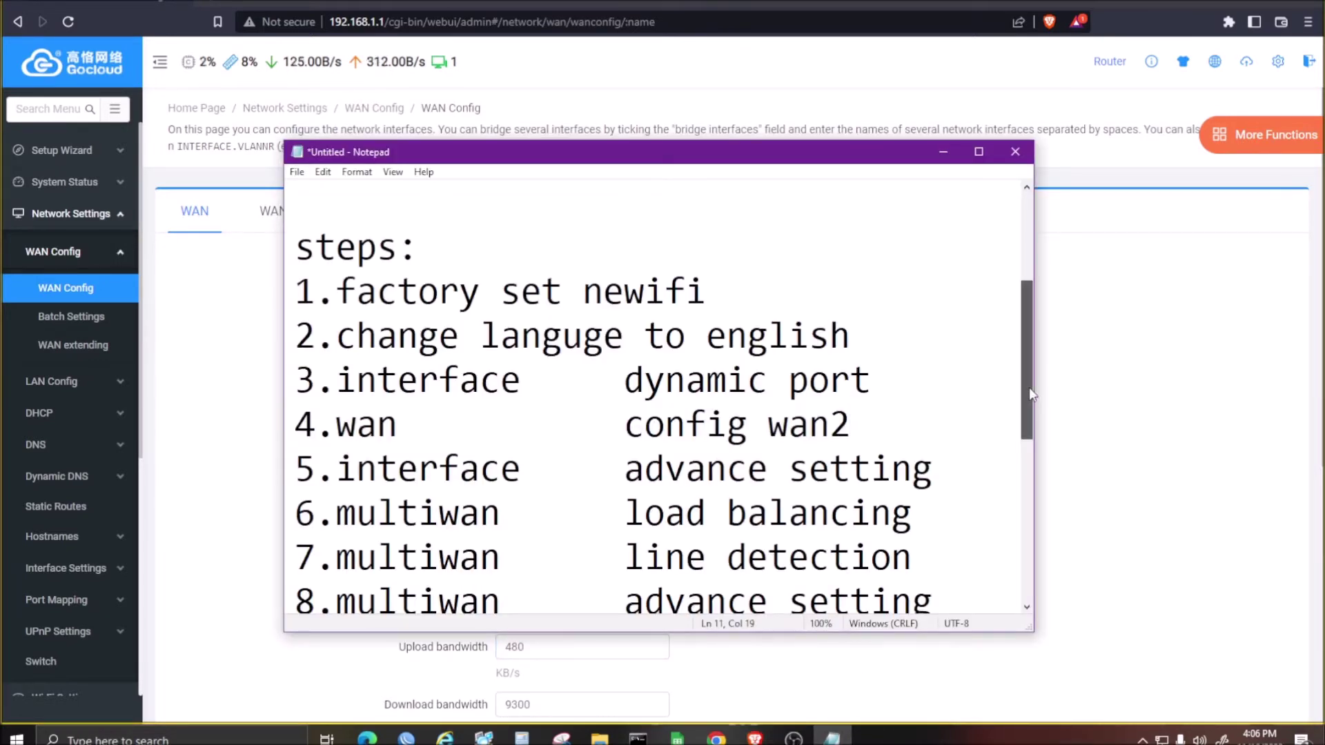
drag(1028, 387, 1027, 297)
click(756, 343)
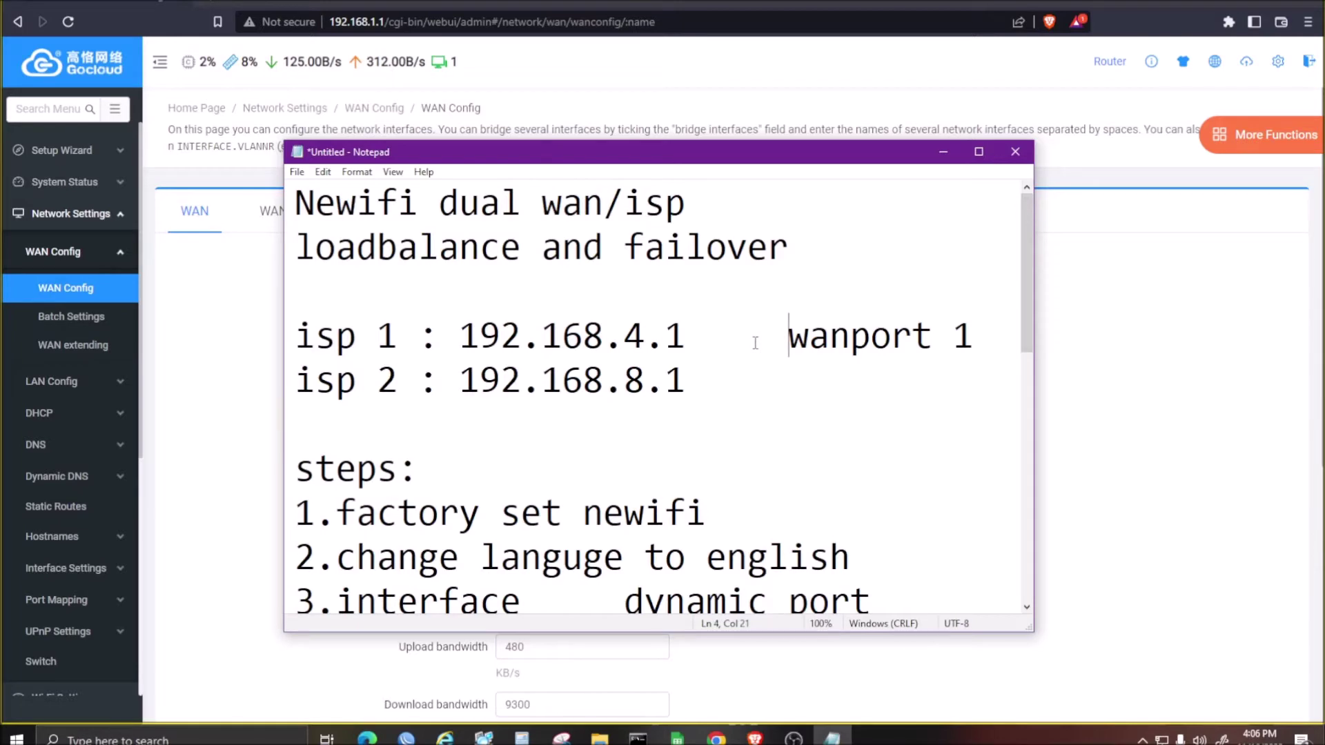
drag(1023, 304, 1028, 403)
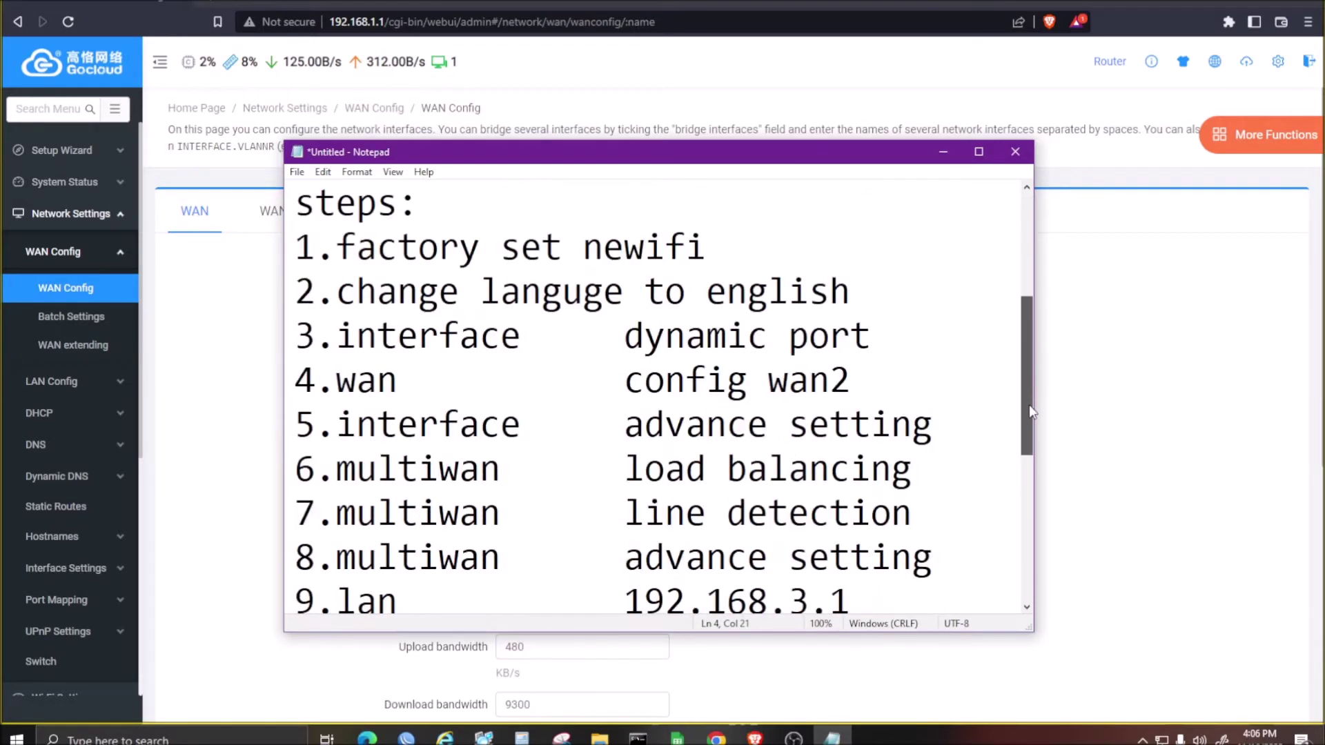
click(897, 379)
key(Return)
key(Tab)
text(wan 1)
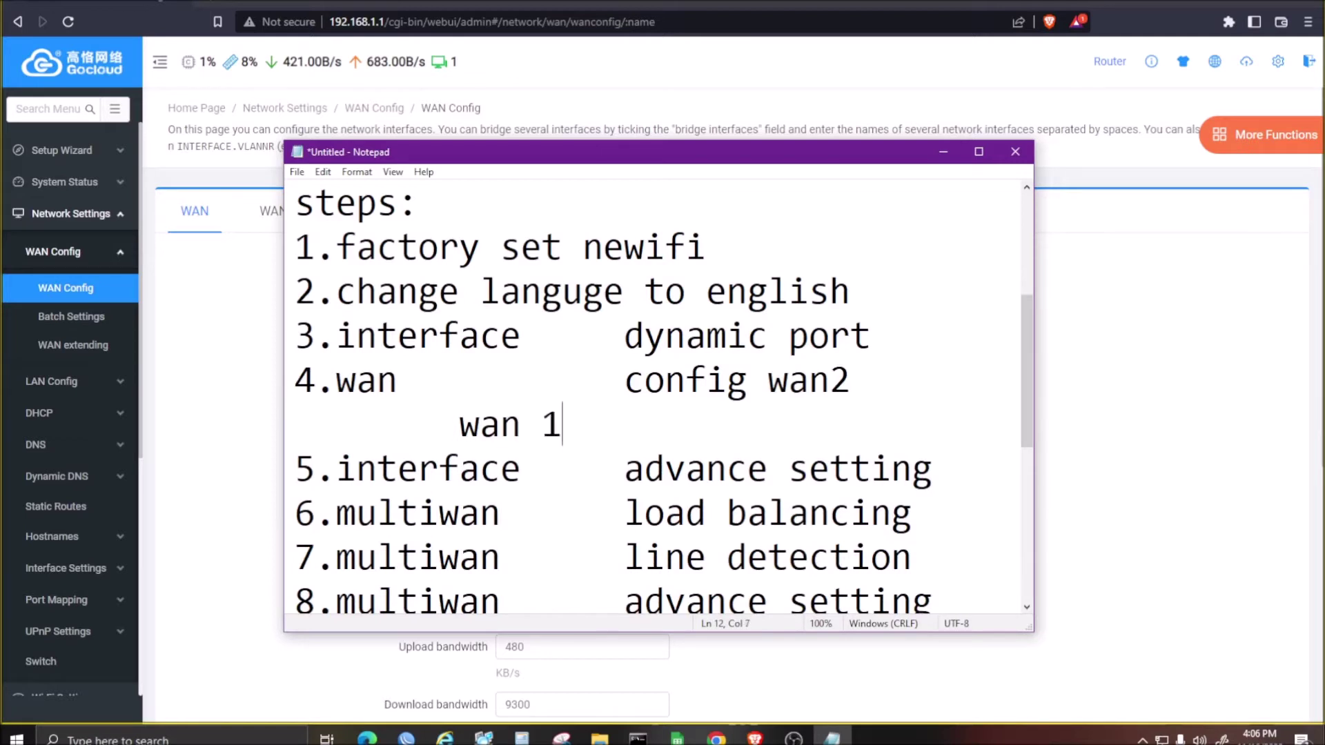
text( 30)
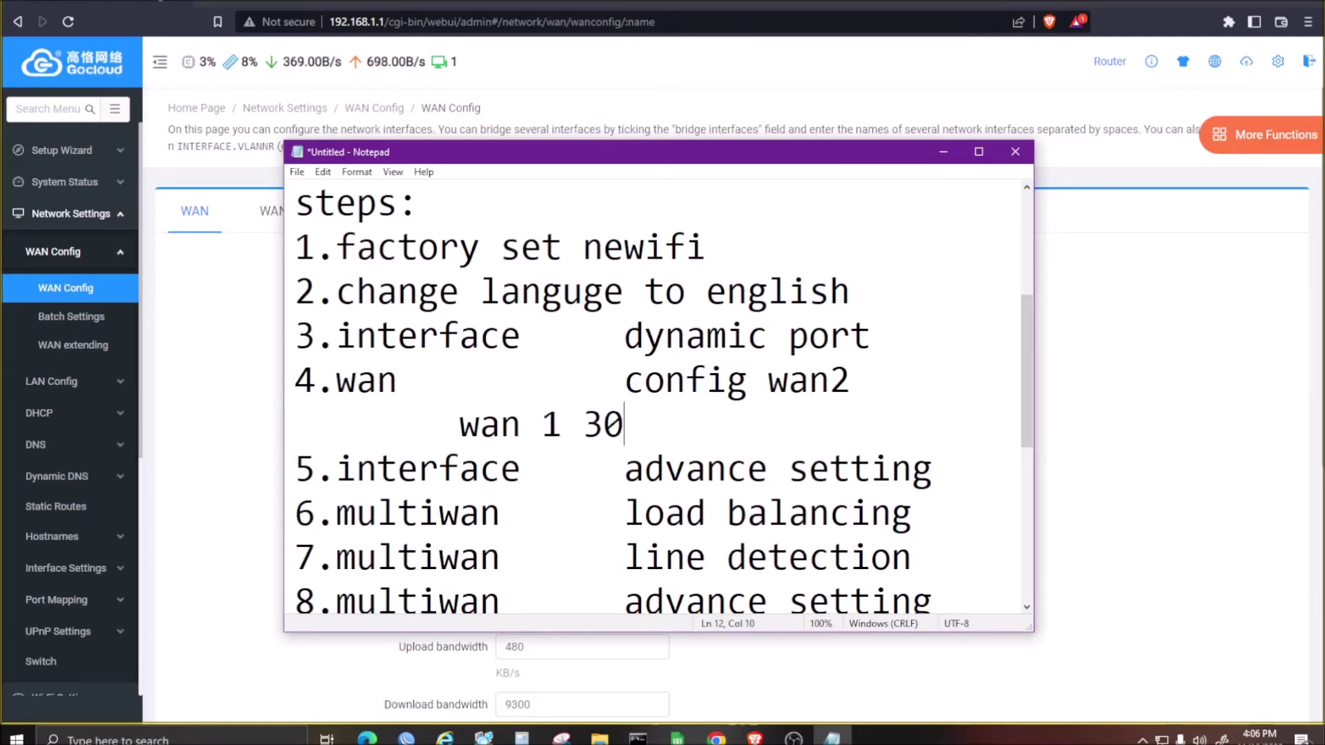
text(dl 12)
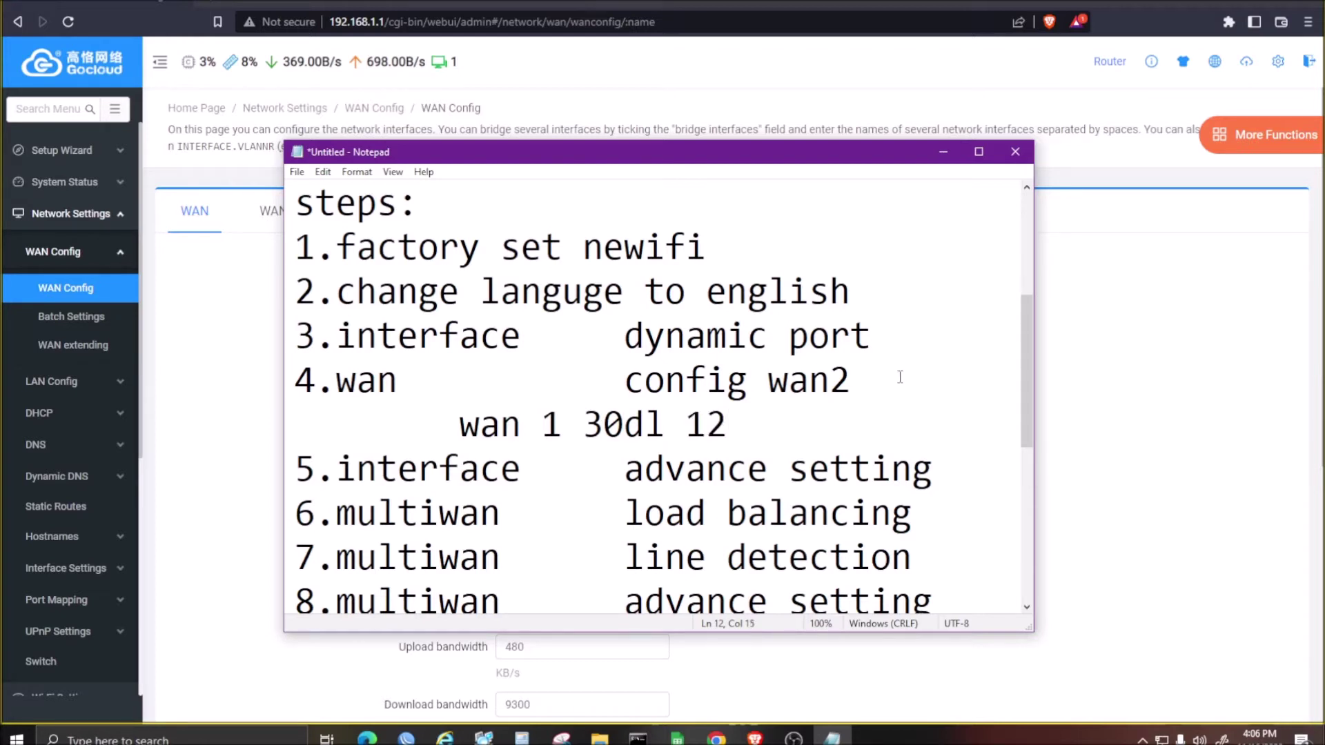
- Append "up" after 12 and insert "mbps" after "30dl" in the wan 1 line
text(up)
key(Left)
key(Left)
key(Left)
key(Left)
key(Left)
text(mp)
key(BackSpace)
text(bps)
key(Left)
key(Left)
key(Left)
key(Left)
key(Right)
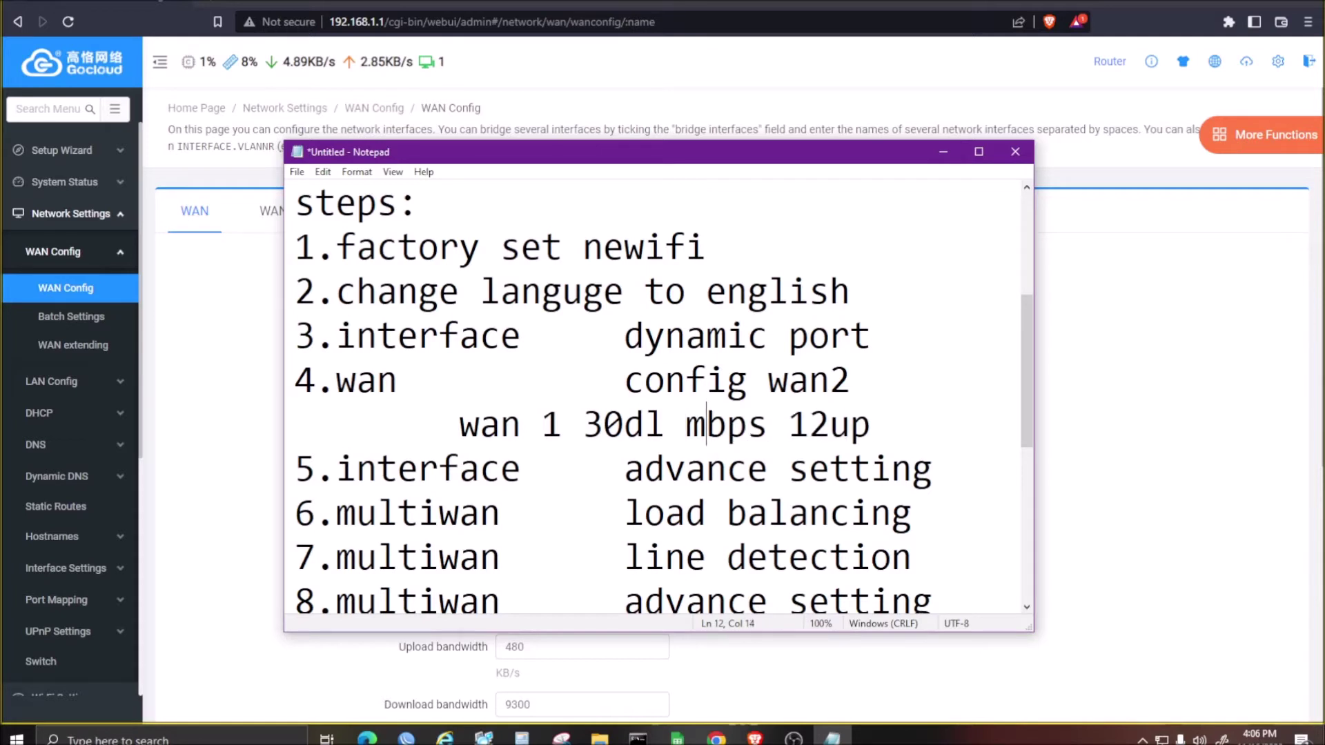
- Add "mbps" at the end of the wan 1 line, after "12up"
key(Right)
key(Right)
key(Right)
key(Right)
key(Right)
key(Right)
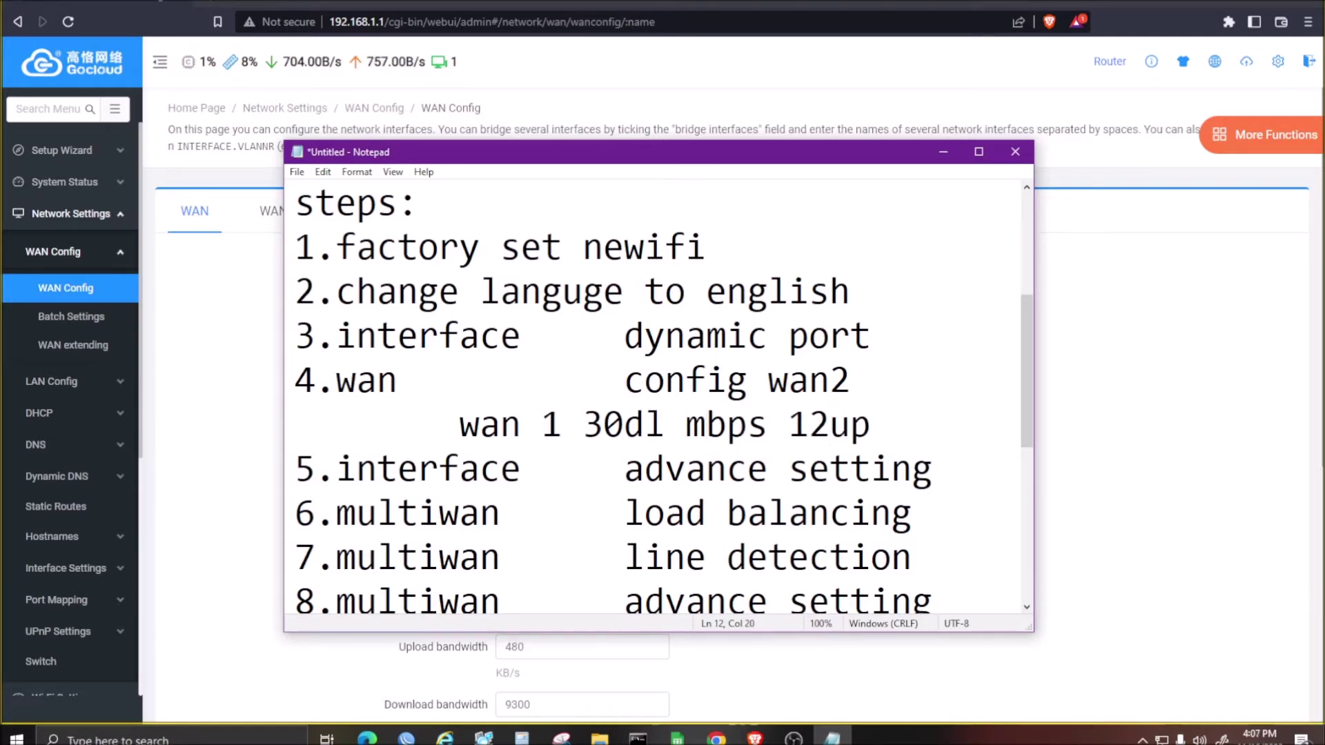
text(mpc)
key(BackSpace)
key(BackSpace)
text(bps)
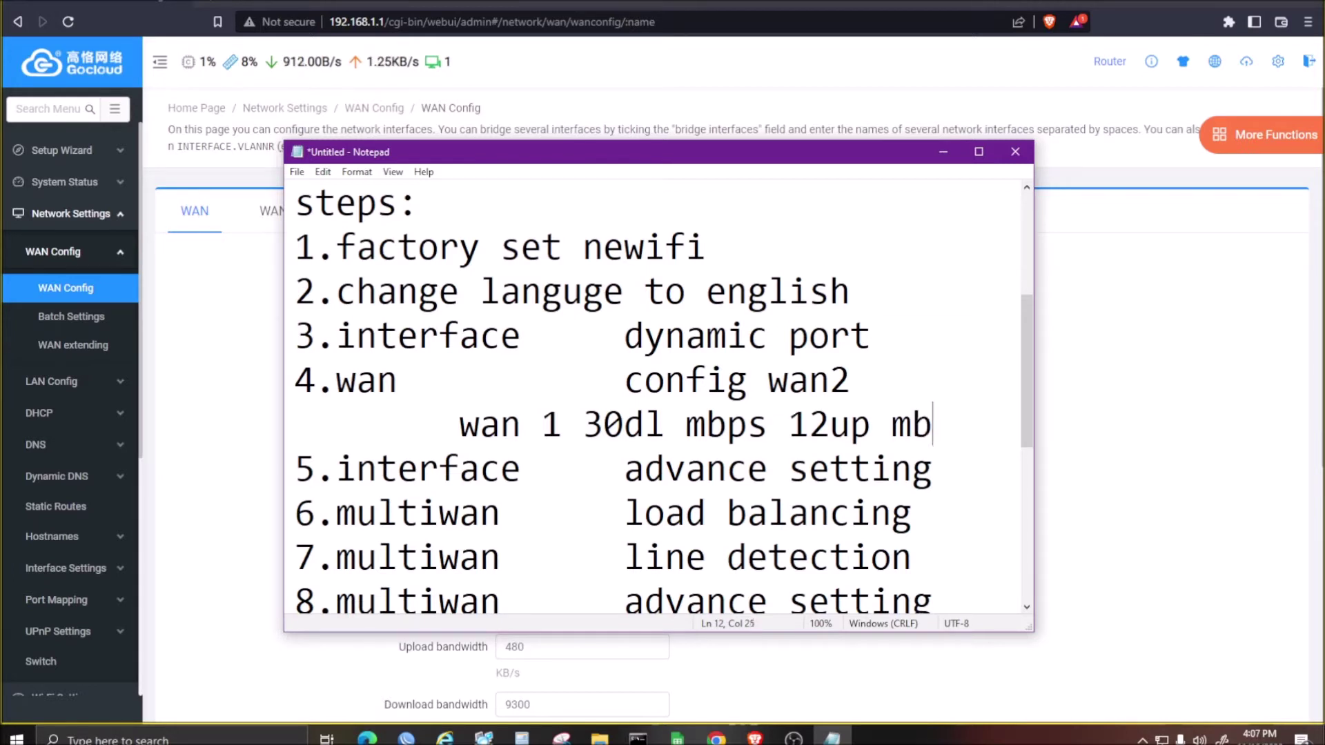
- Add an indented line "wan 2 30dl" below the wan 1 line
key(Return)
key(Tab)
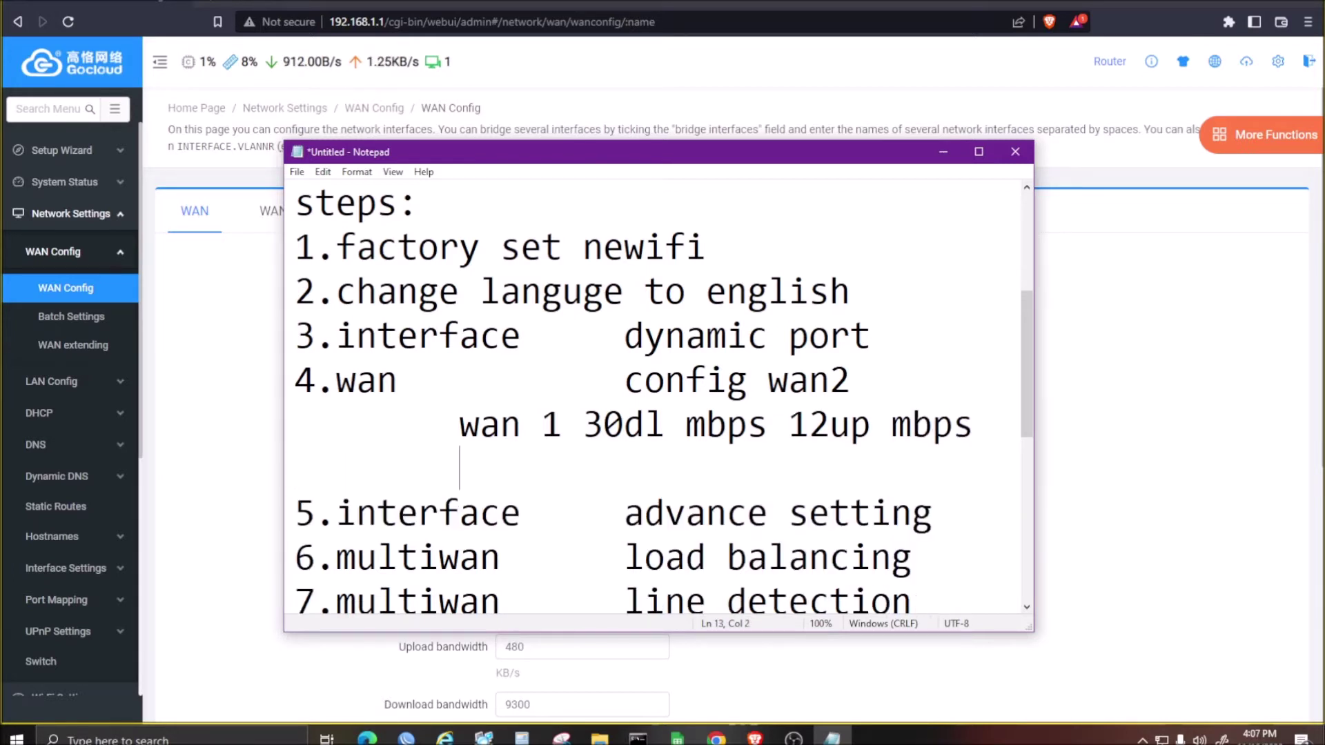
text(wan 2 )
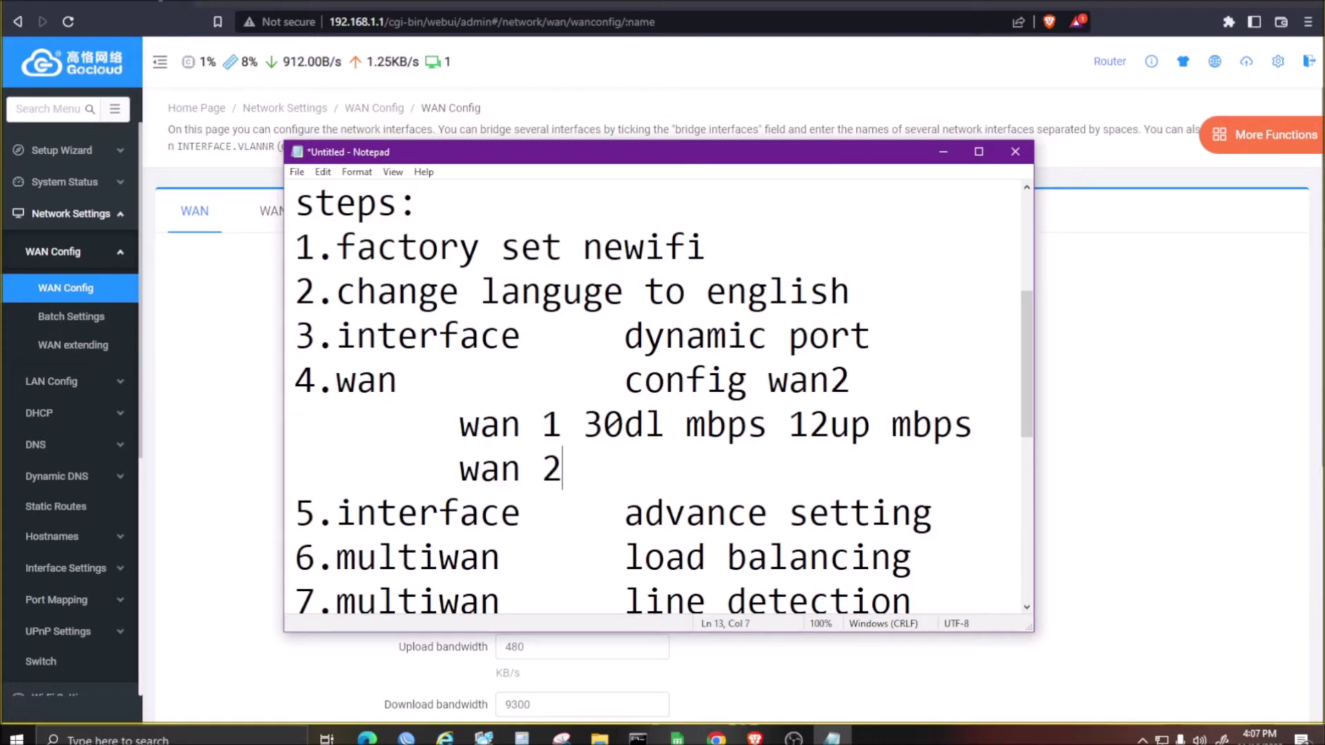
text(30 d)
key(BackSpace)
key(BackSpace)
key(BackSpace)
key(BackSpace)
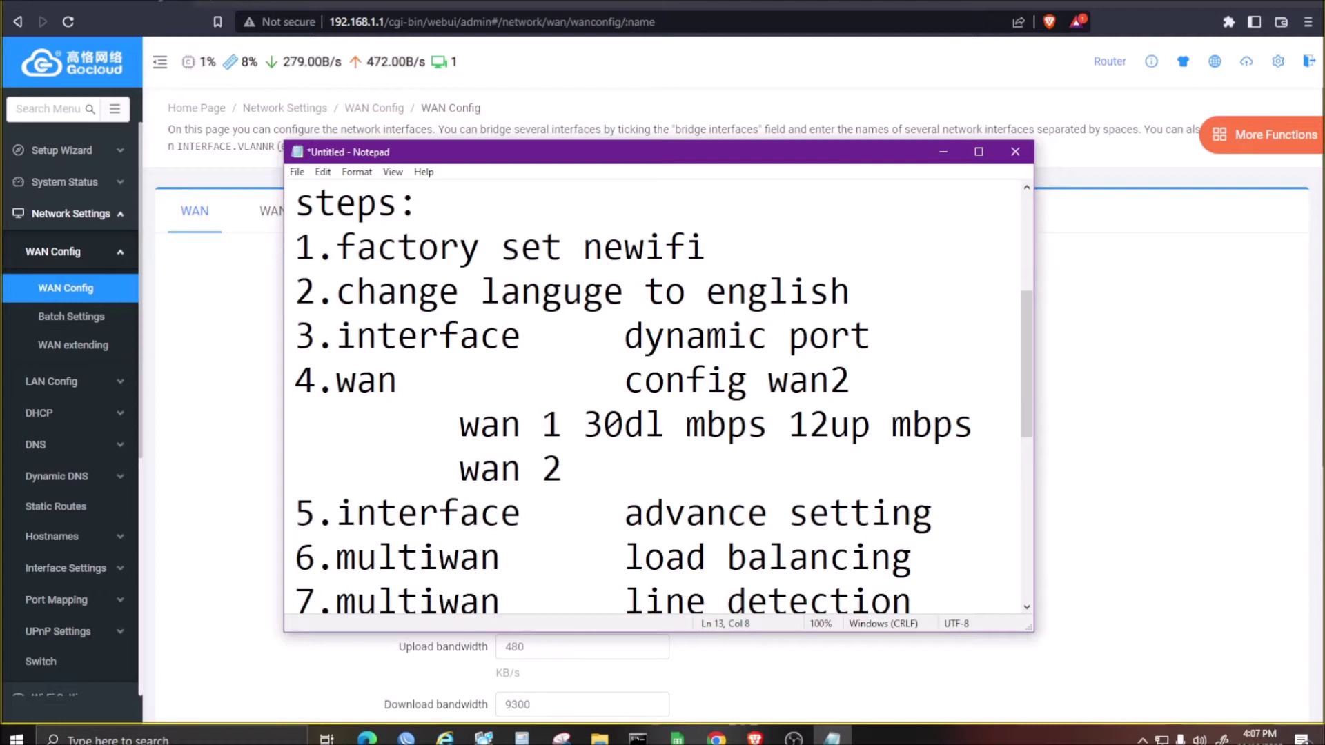
text(30 d)
key(BackSpace)
key(BackSpace)
text(dl)
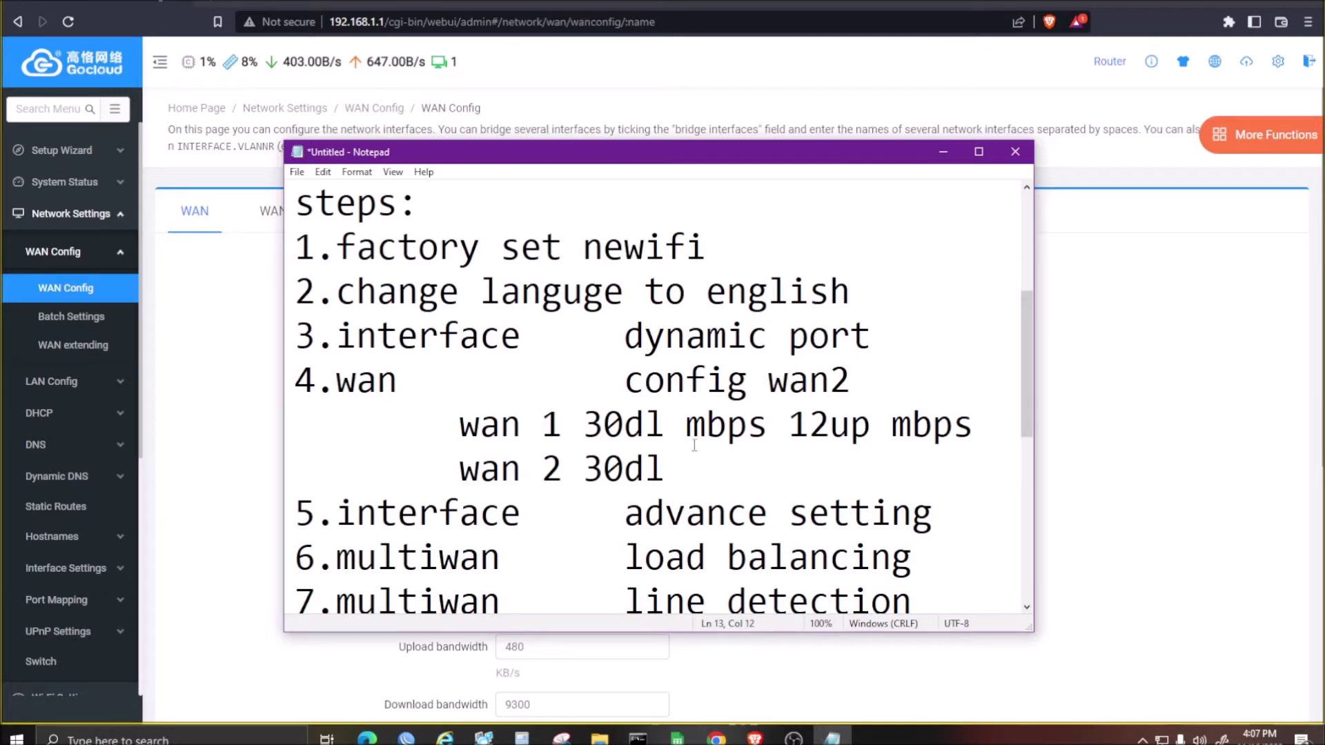
- Copy "30dl mbps 12up mbps" from the wan 1 line over the text following "wan 2"
key(Tab)
click(702, 465)
right_click(702, 466)
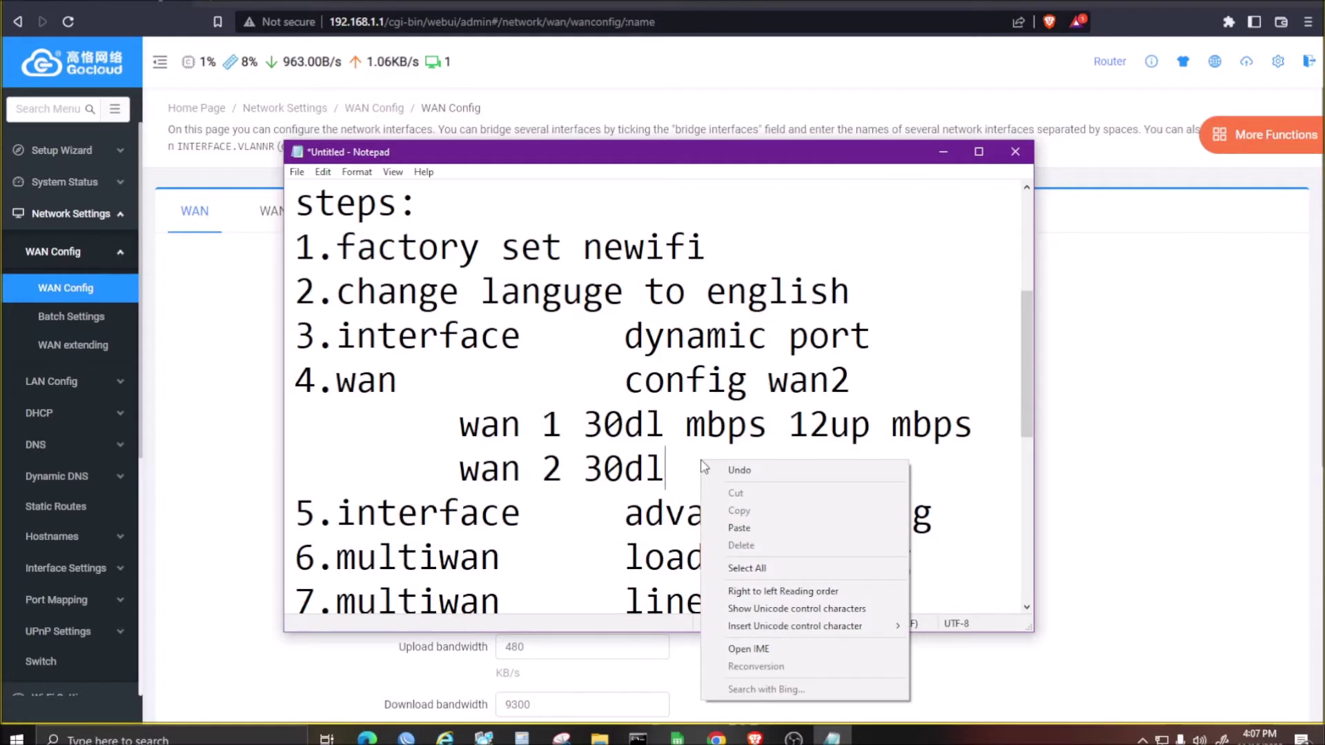
click(701, 452)
drag(583, 419, 972, 407)
key(ctrl+c)
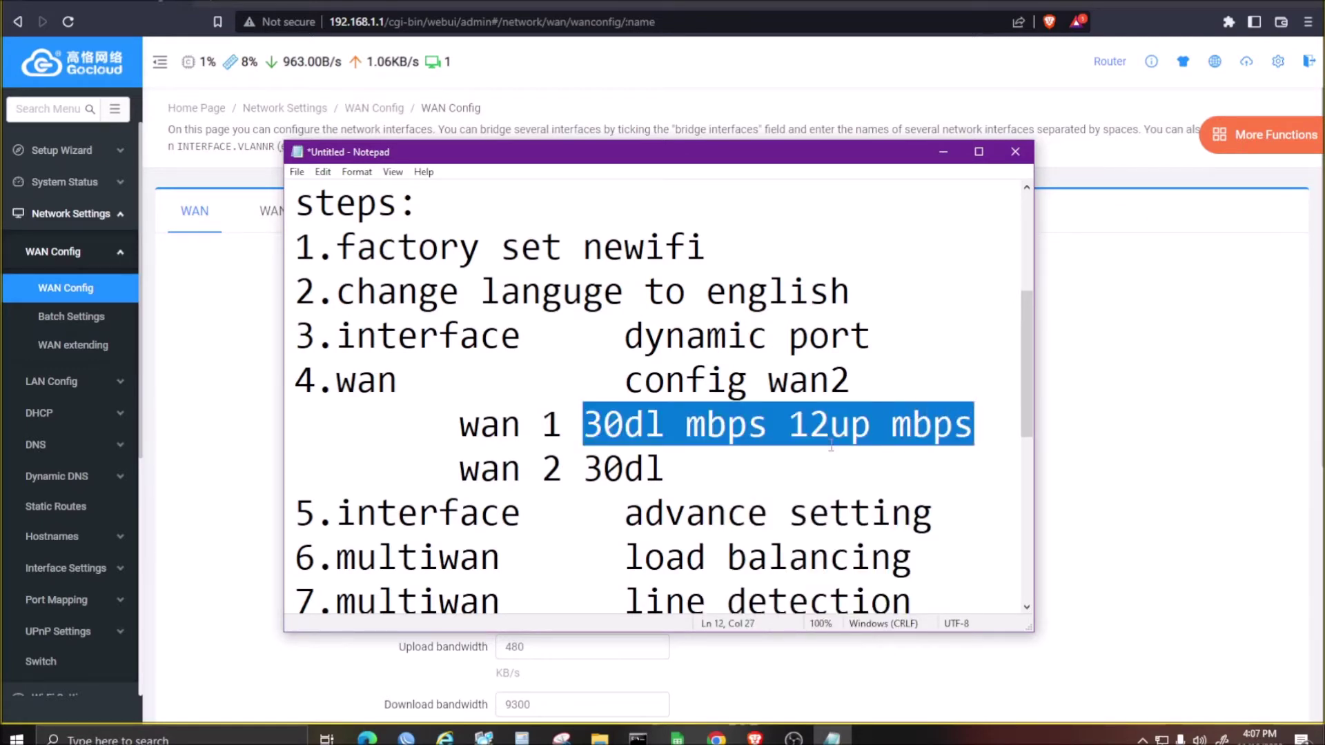
click(585, 469)
drag(585, 469, 747, 469)
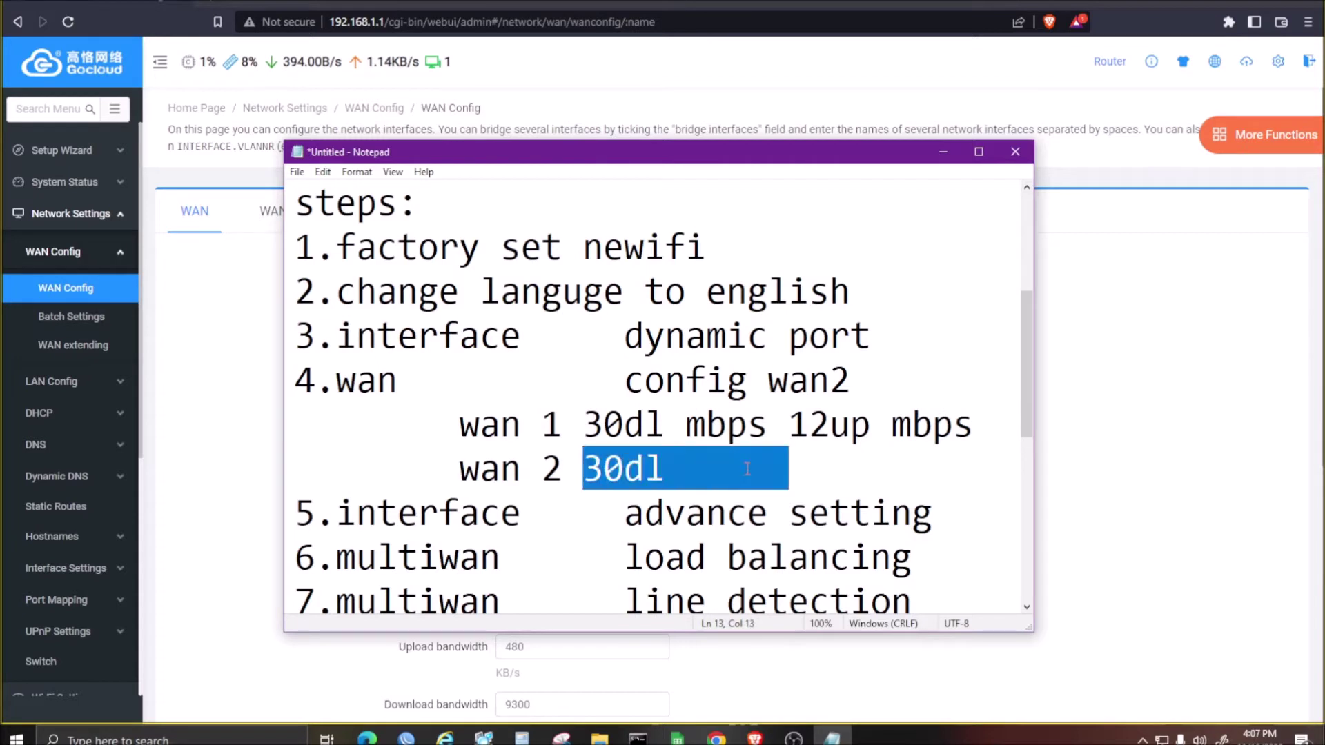
key(ctrl+v)
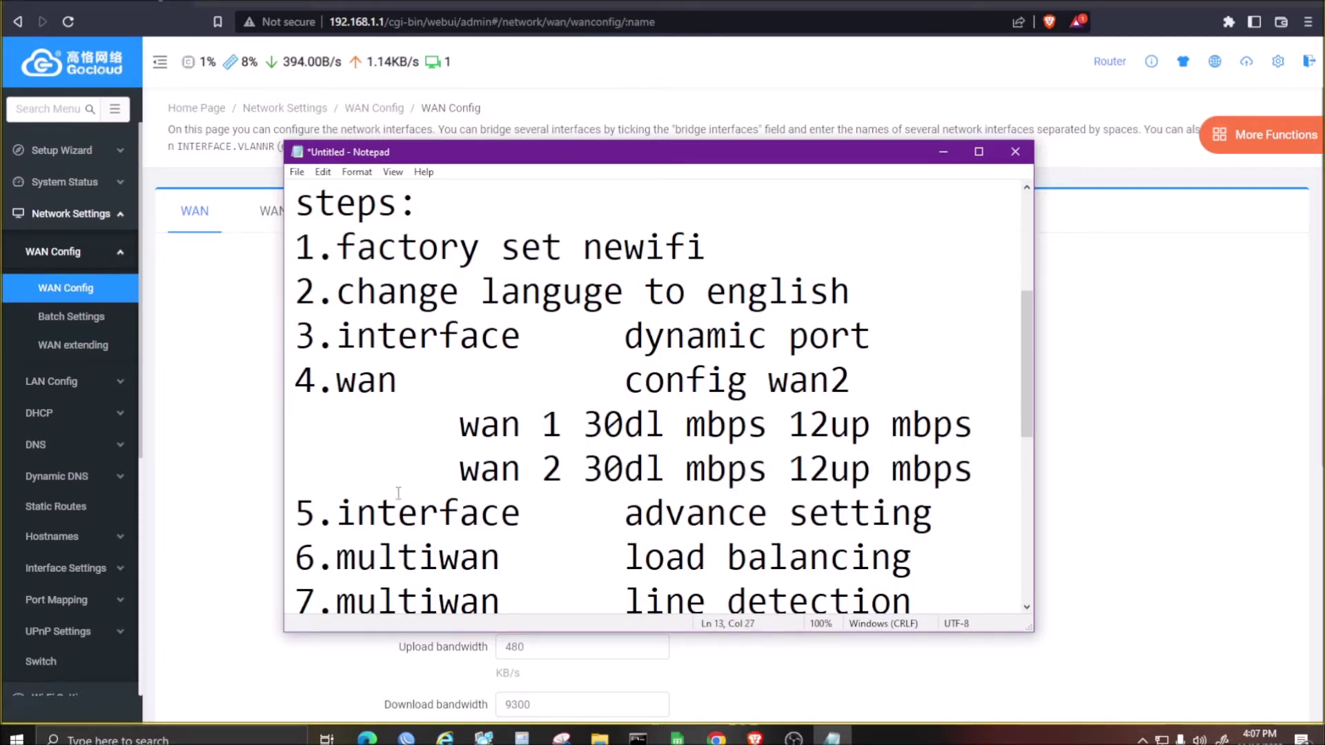
- Return to the router's WAN page and set the upload bandwidth to 13000 KB/s, consulting the speed notes
click(227, 284)
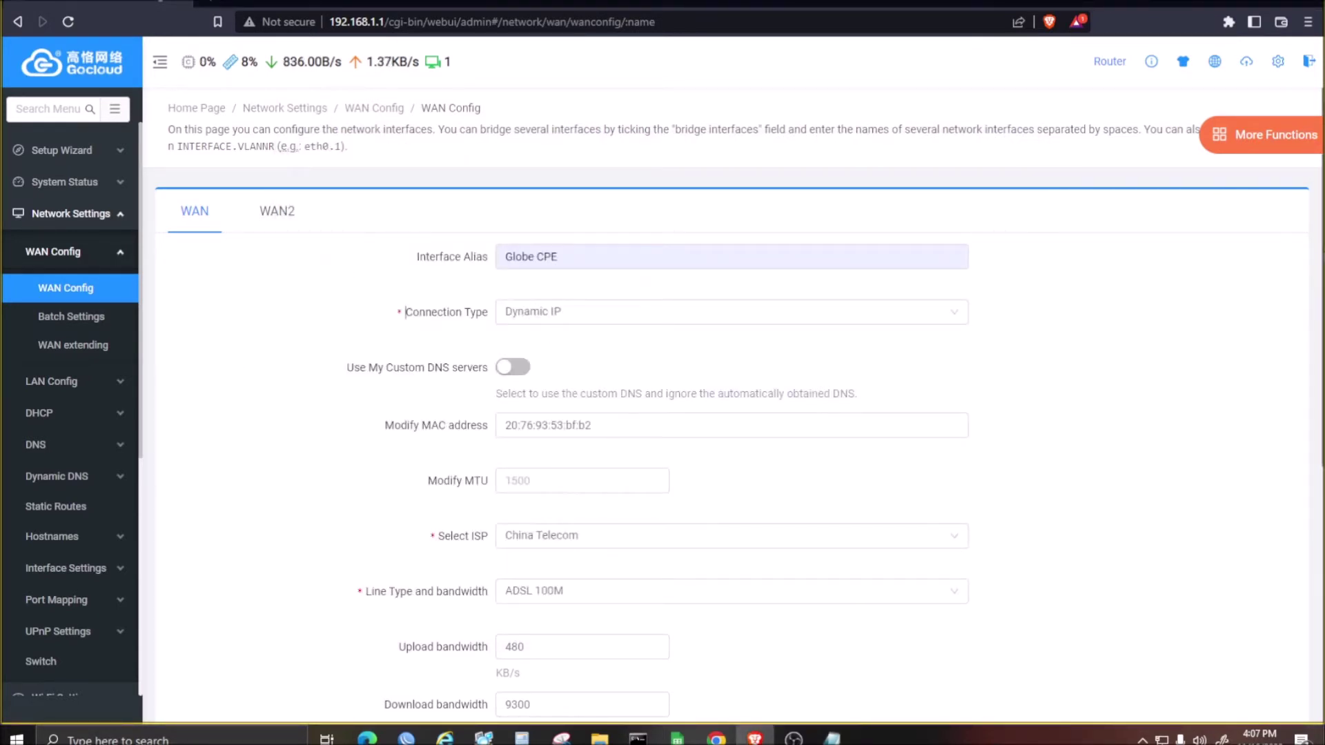
drag(1318, 245, 935, 445)
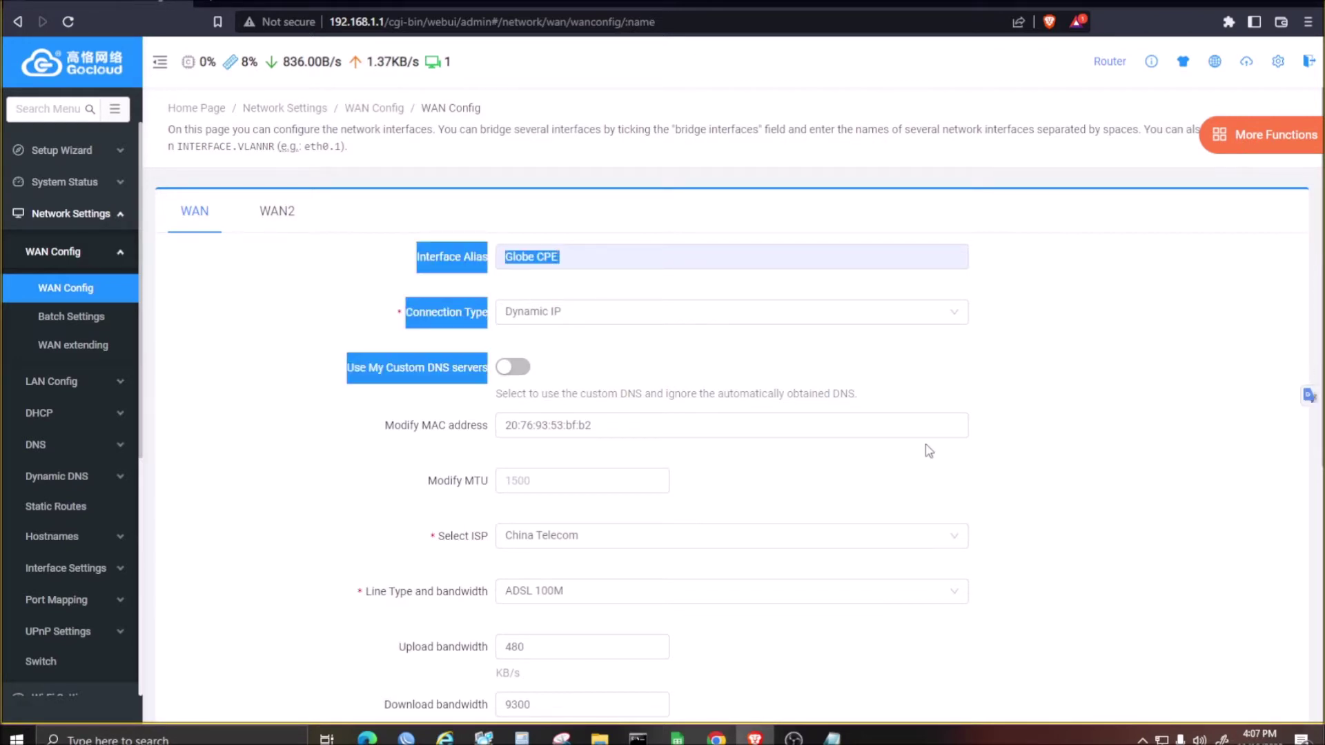
click(576, 598)
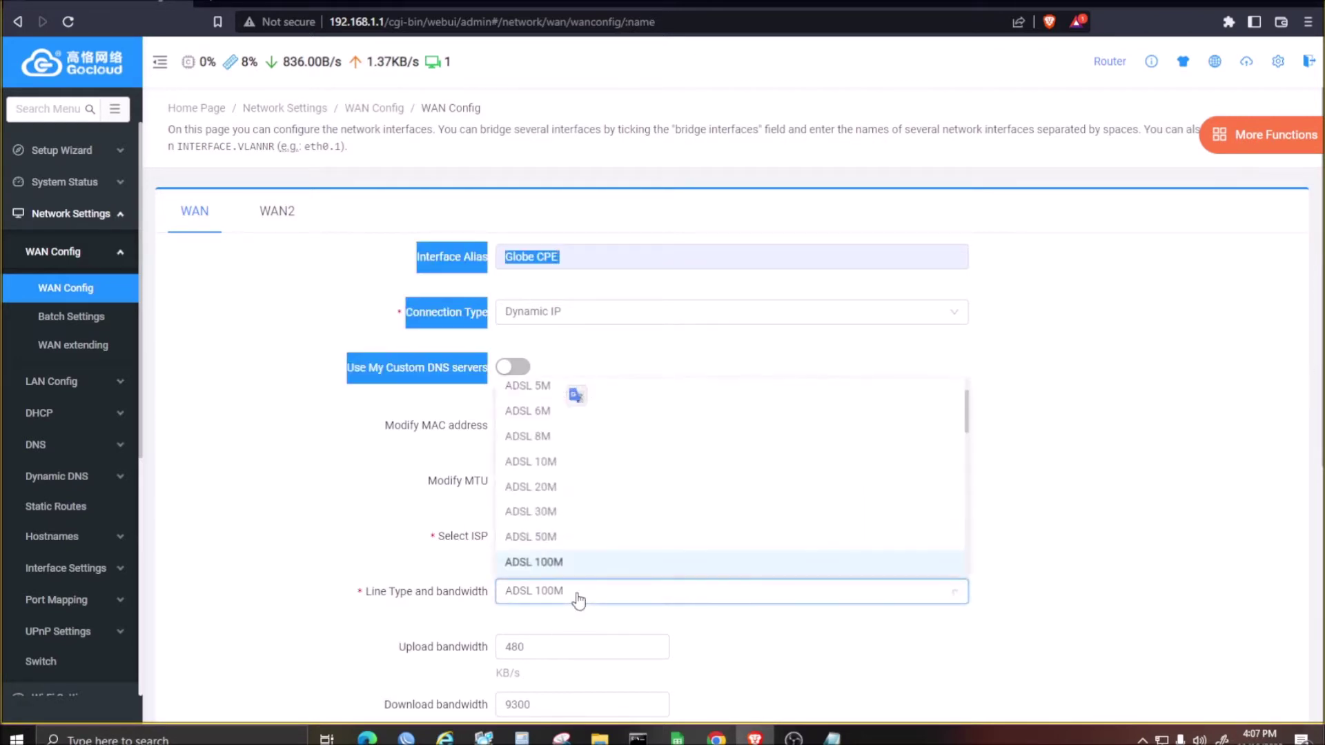
click(541, 650)
drag(542, 651, 433, 666)
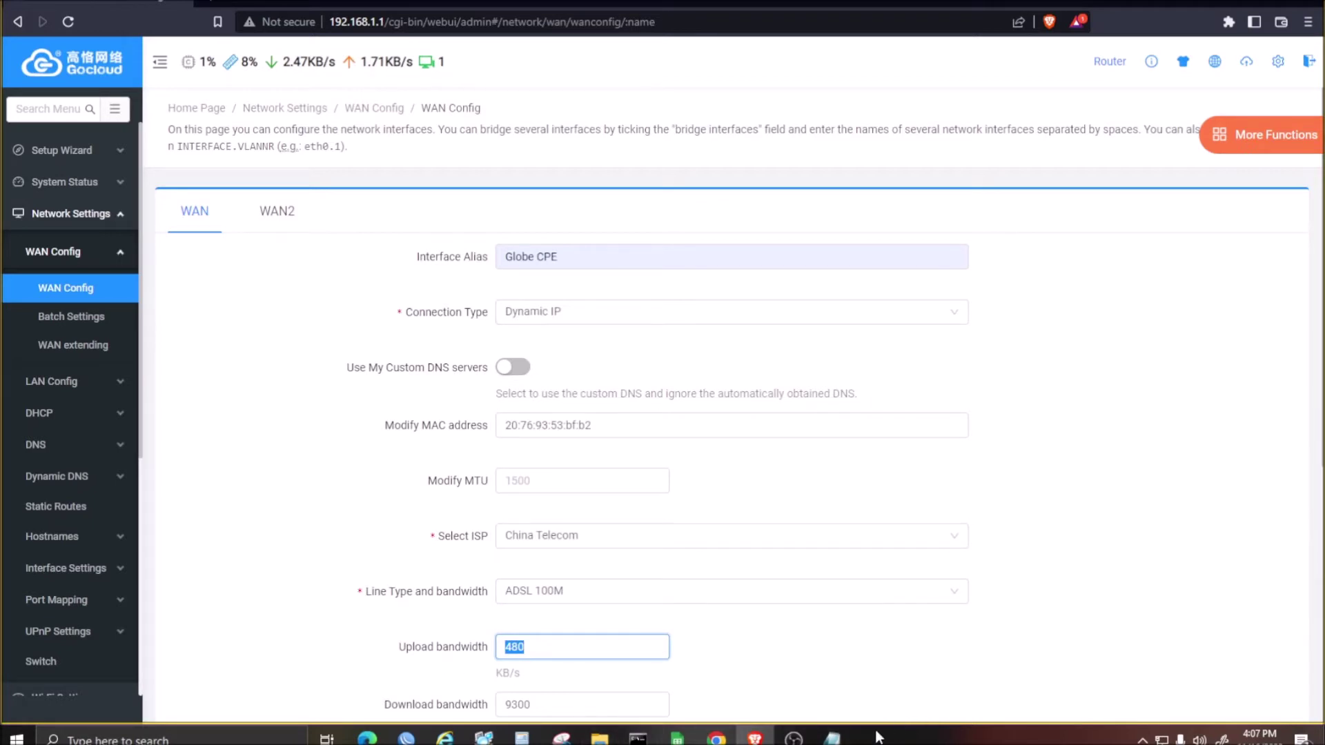
click(834, 738)
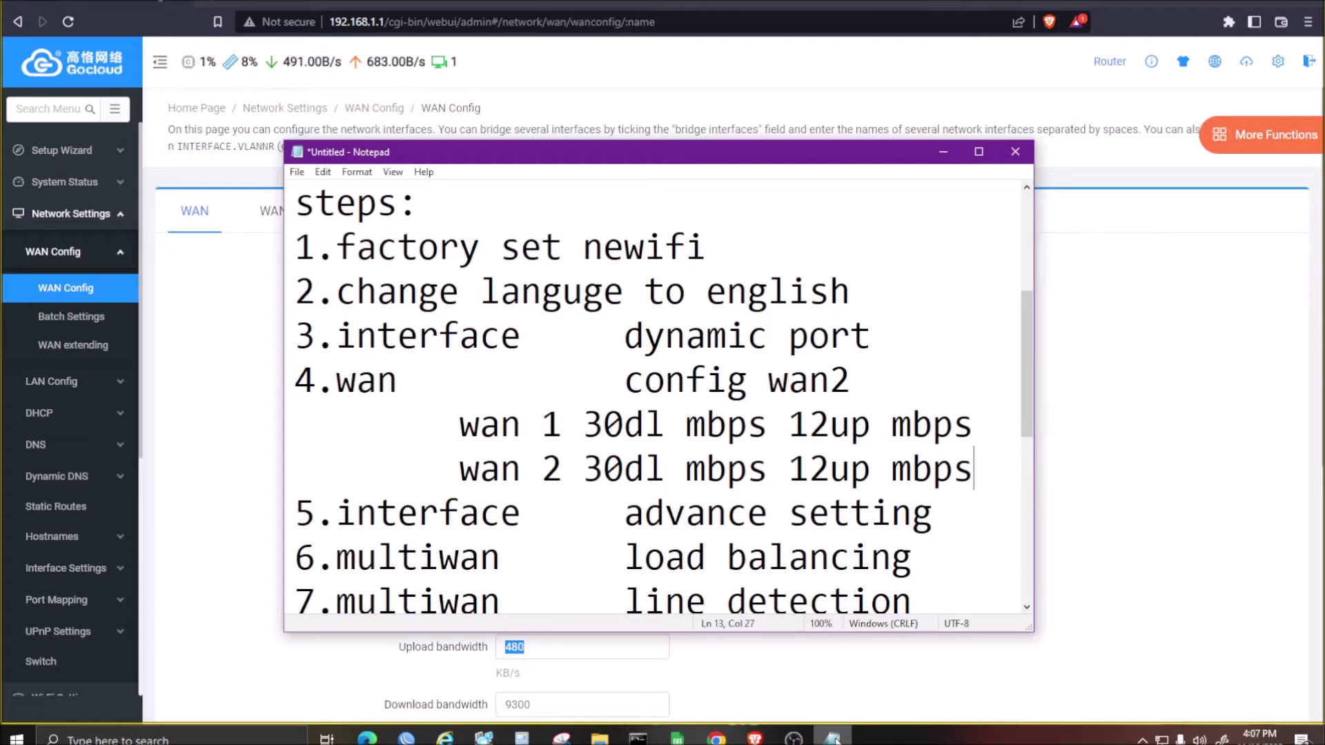
click(833, 738)
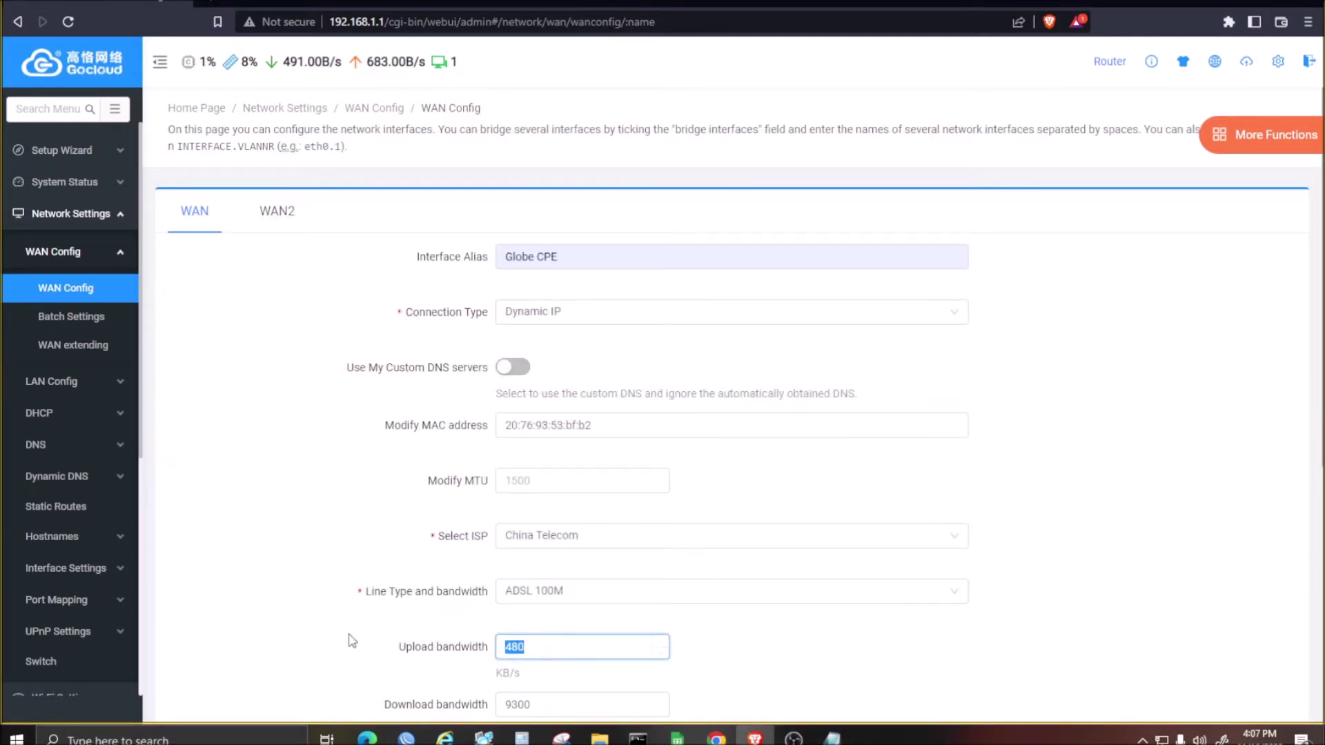
text(16)
text(3)
- Set the WAN download bandwidth to 31000 KB/s and submit the WAN configuration
drag(1319, 231, 1319, 499)
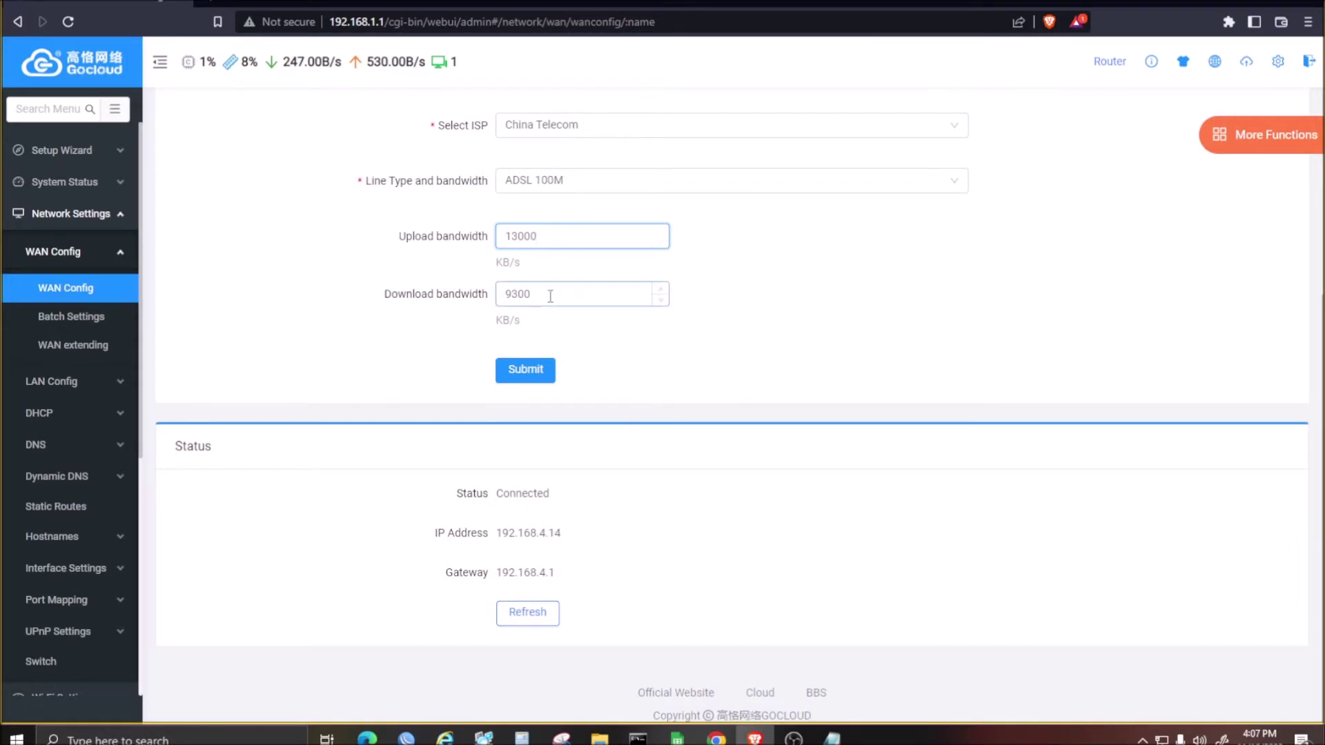
drag(550, 296, 469, 303)
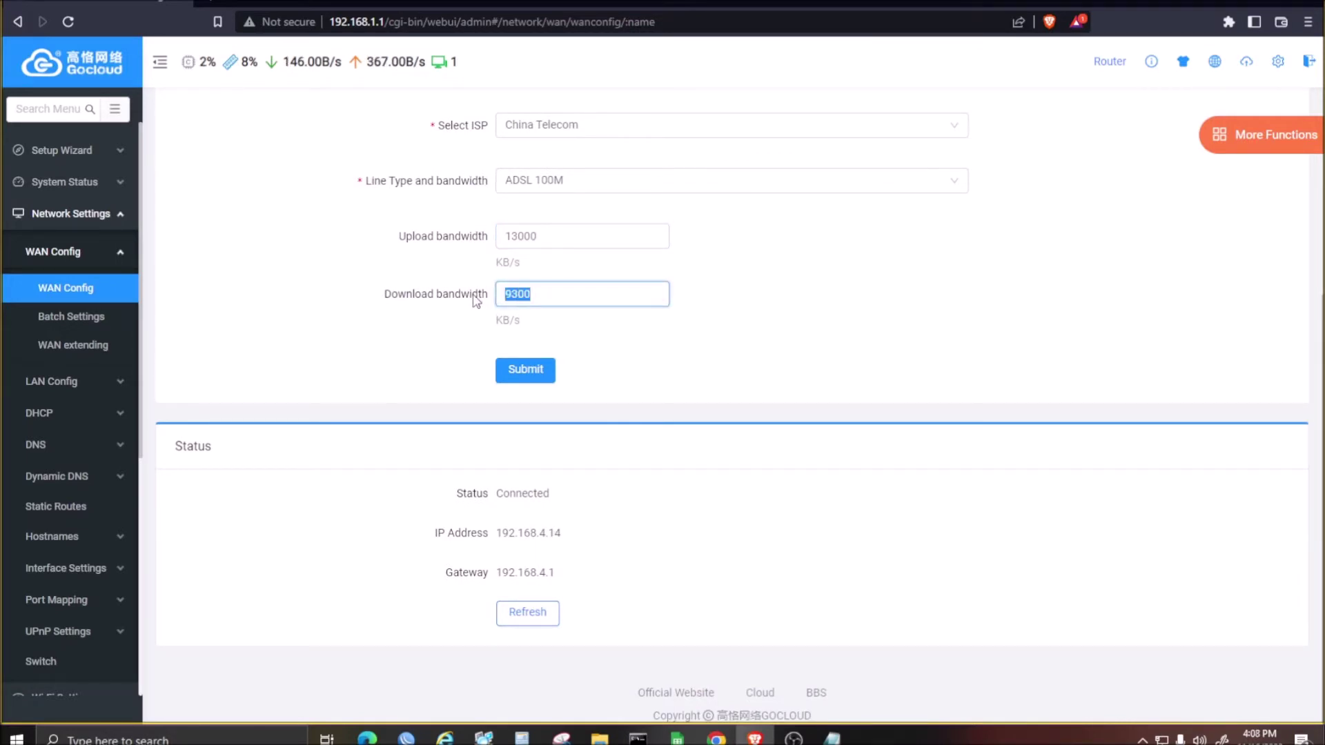
text(3)
text(0000)
drag(614, 298, 414, 307)
click(527, 373)
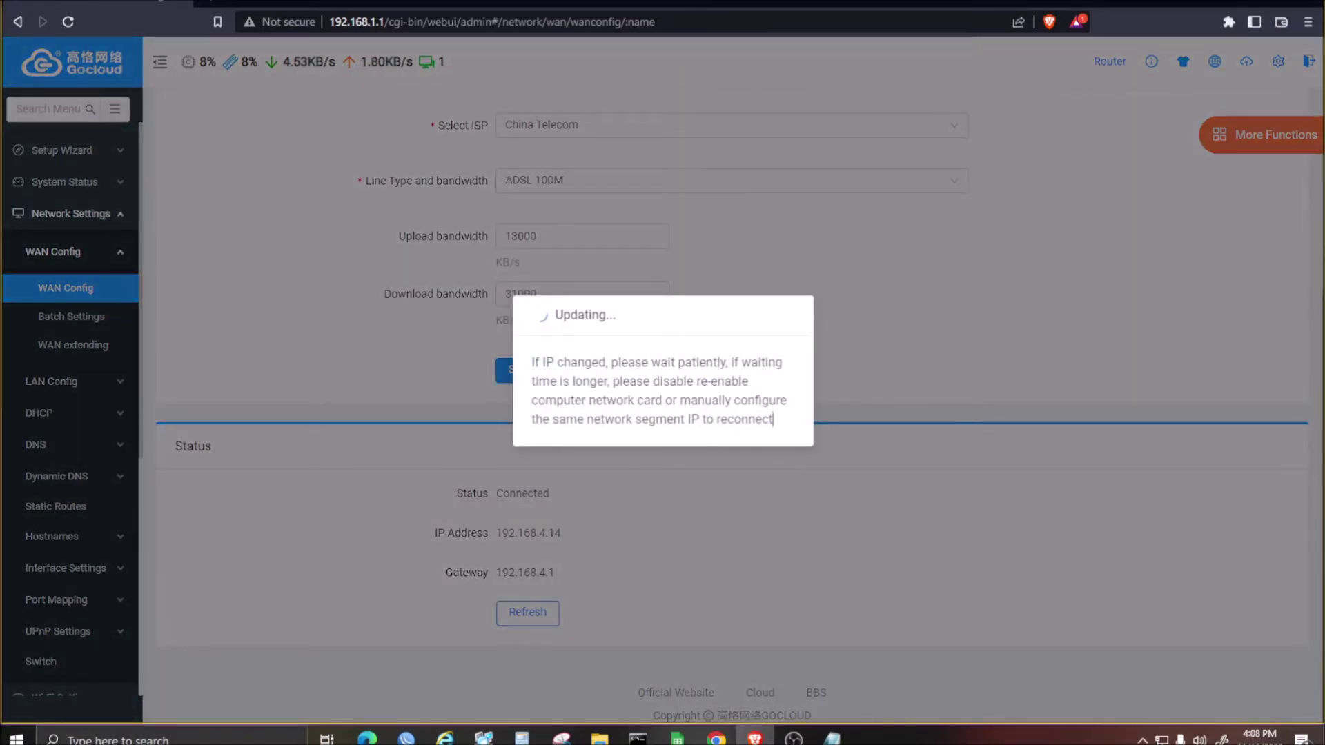
- Switch to Command Prompt and ping 192.168.4.1 by adapting the previous ping command
click(637, 738)
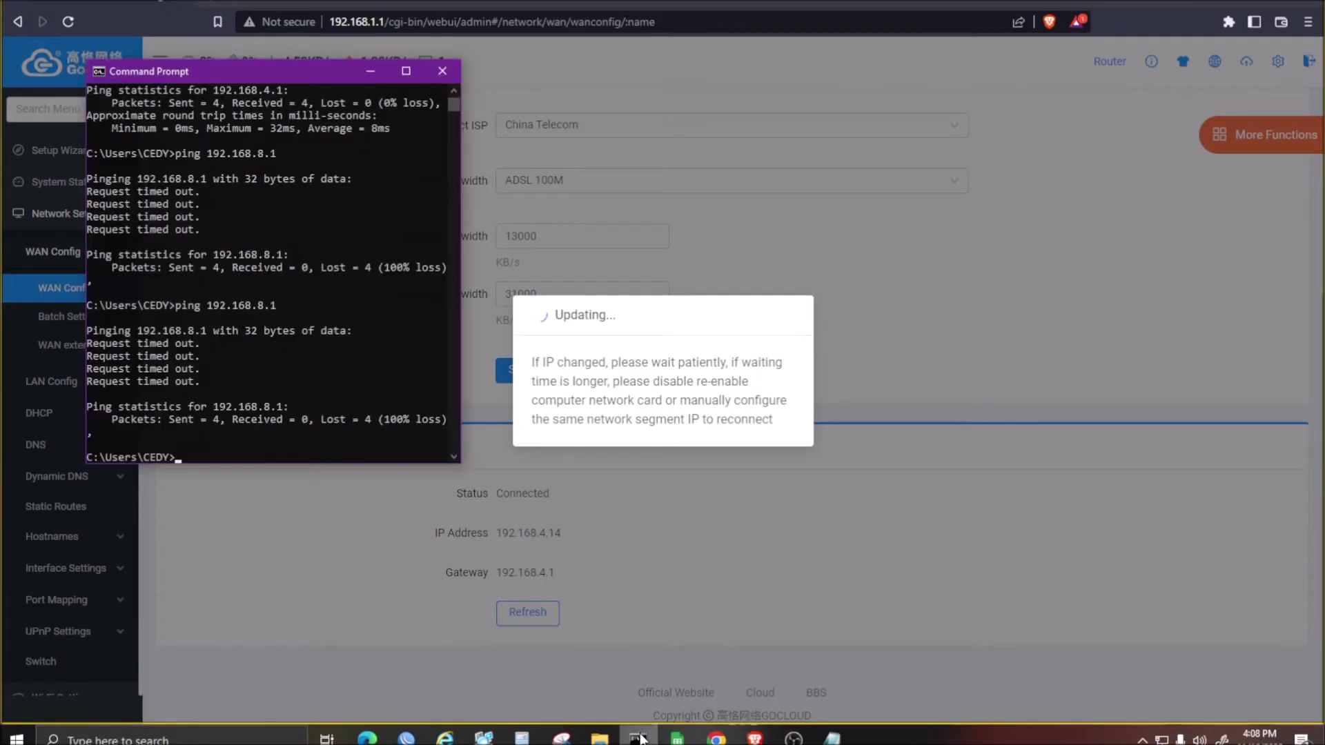
key(Up)
key(Left)
key(Left)
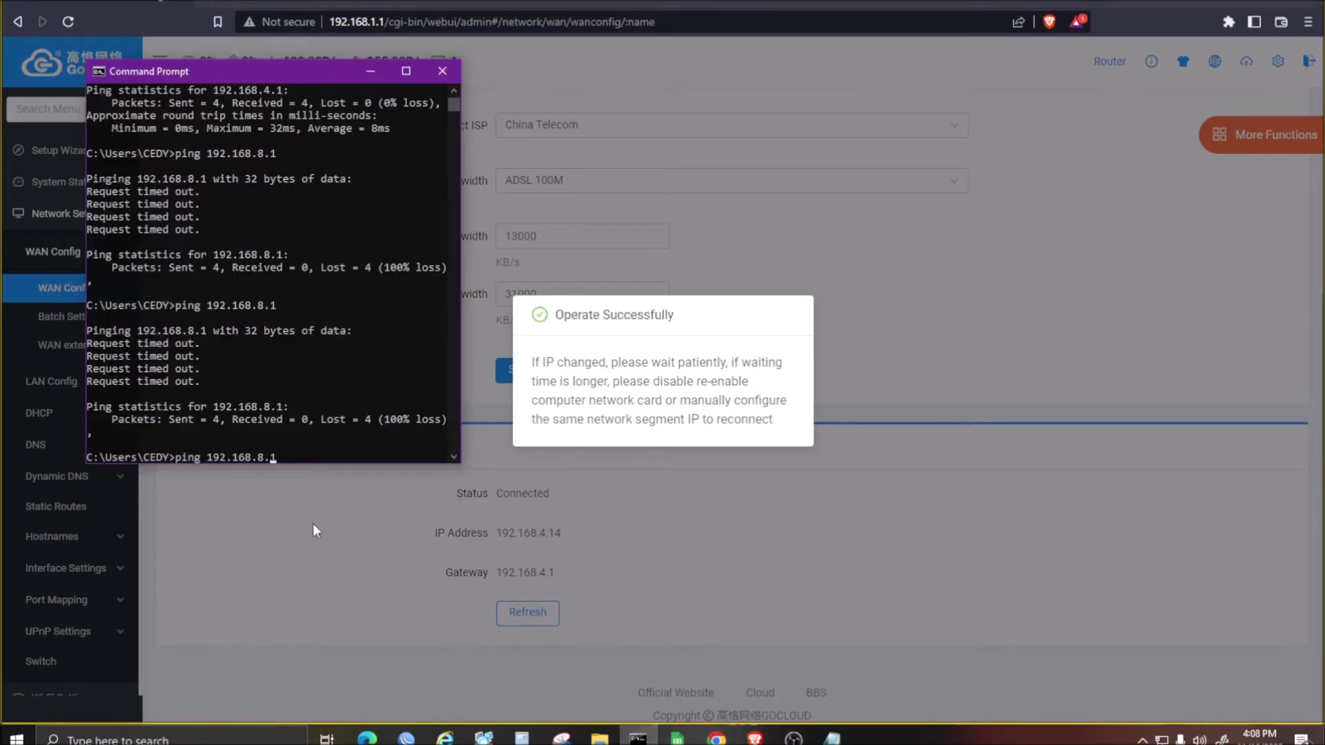
key(BackSpace)
text(4)
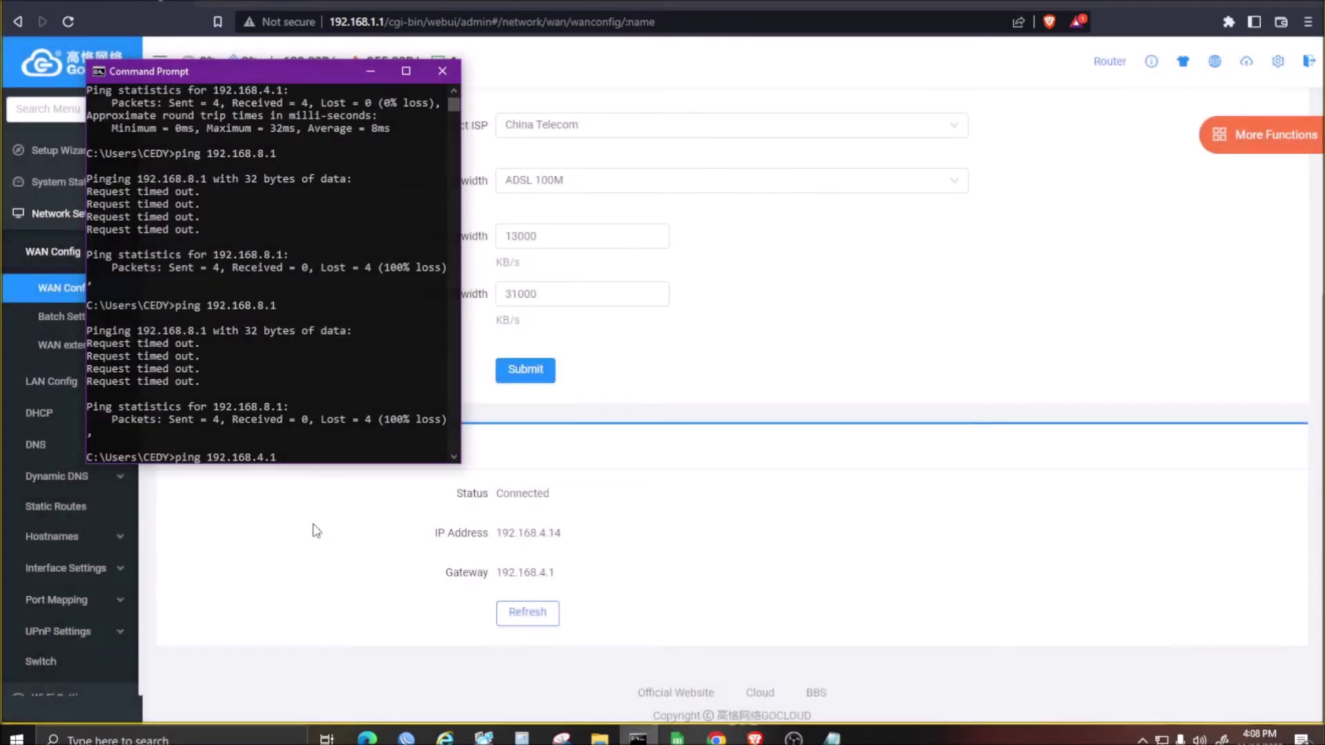
key(Return)
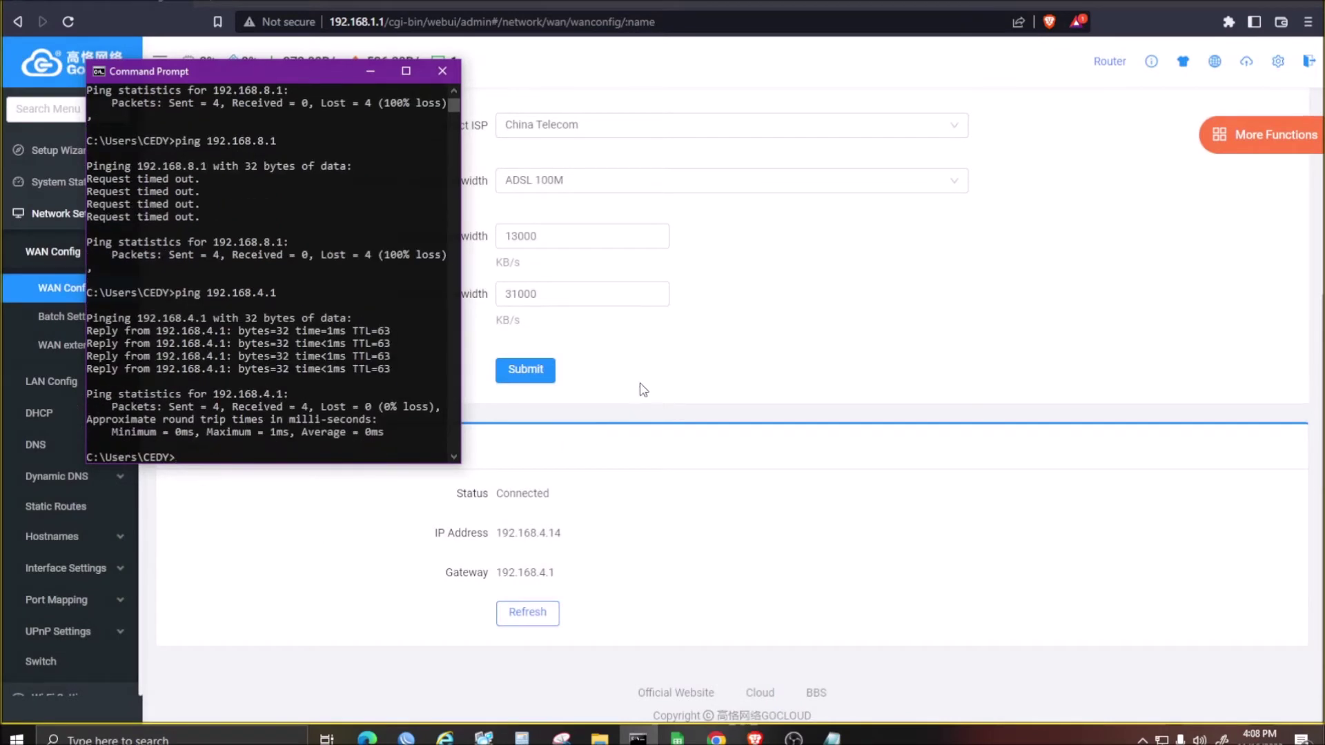
- Start a continuous ping of 192.168.4.1 with the -t option
key(Up)
text(-t)
key(Return)
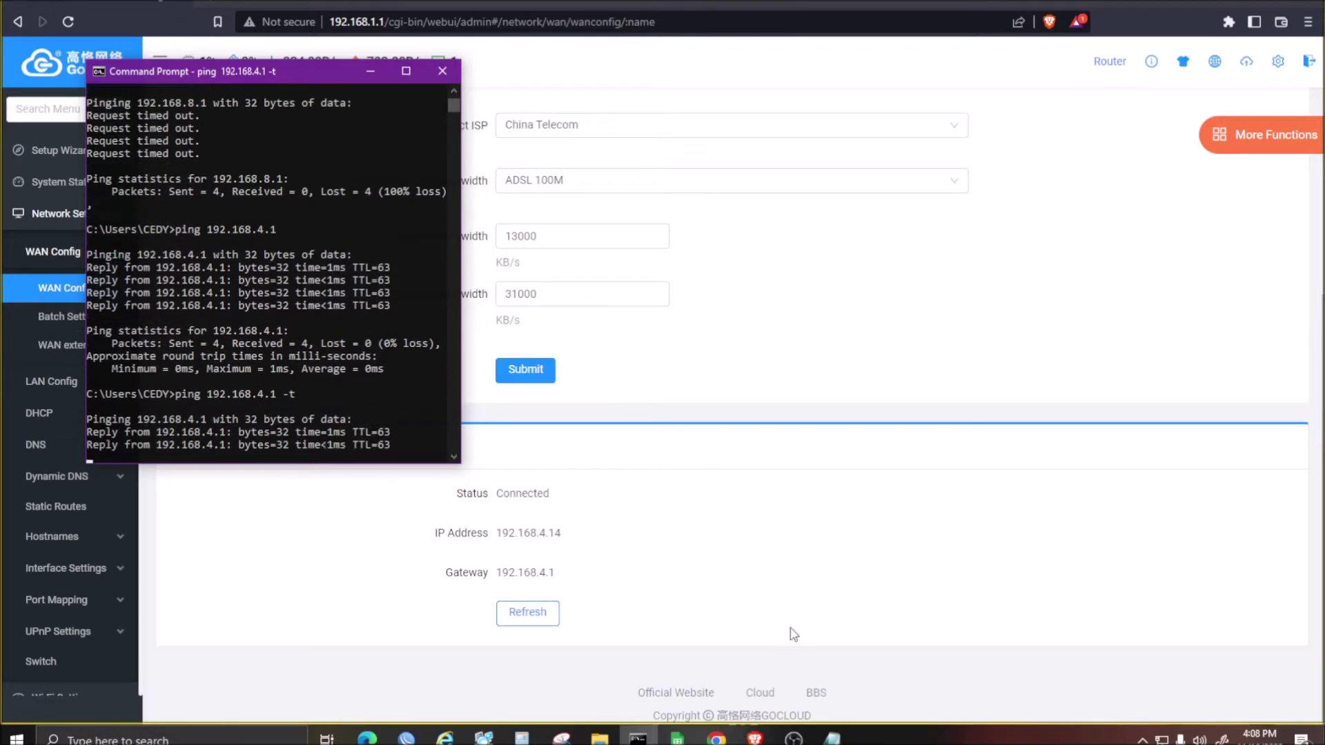
- Start a continuous ping of 192.168.8.1 with -t in a second Command Prompt window, narrowed and placed beside the first
click(638, 738)
click(637, 738)
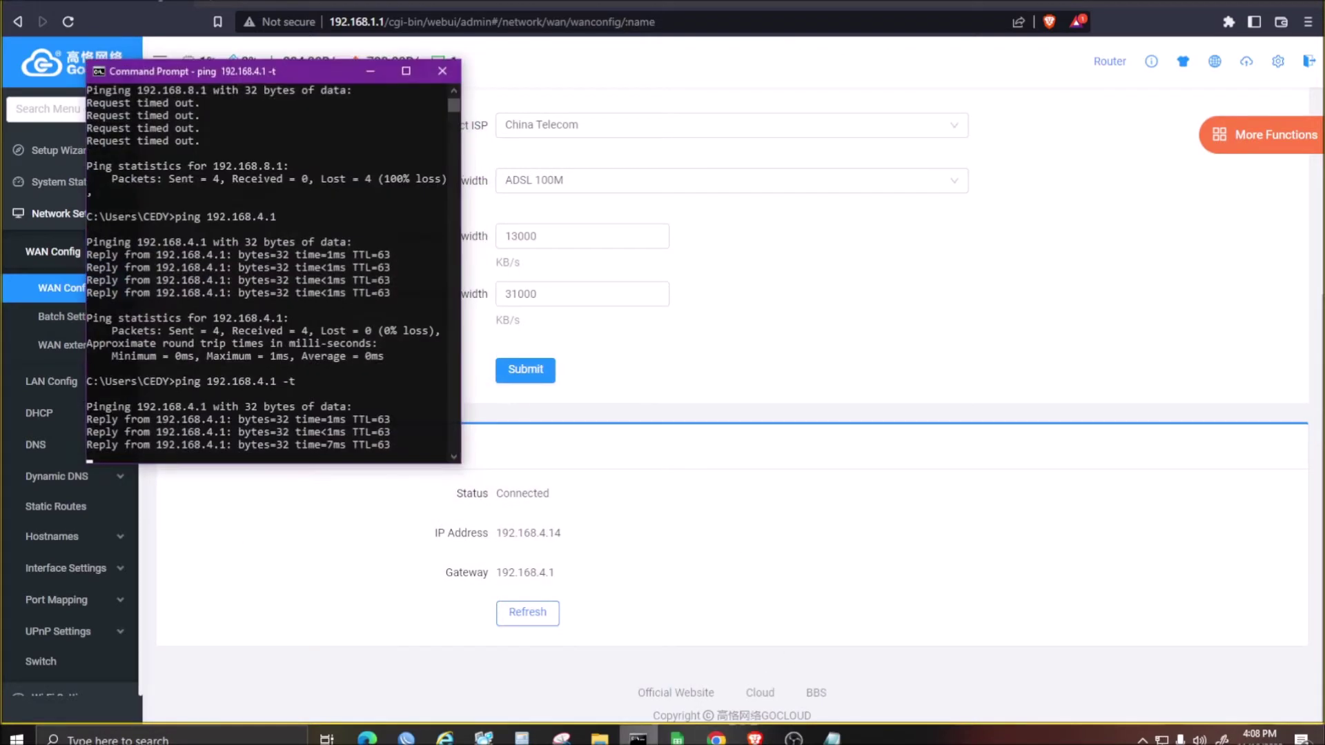
right_click(637, 738)
click(635, 664)
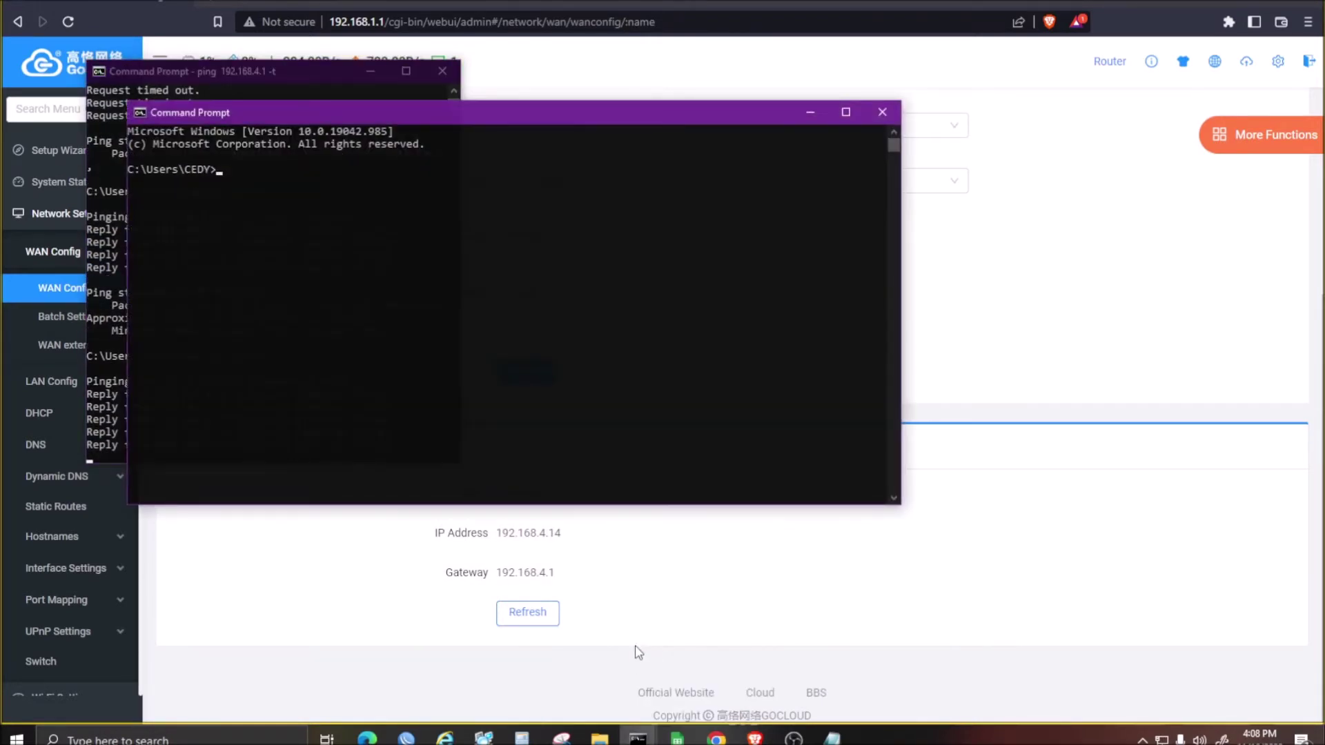
text(ping )
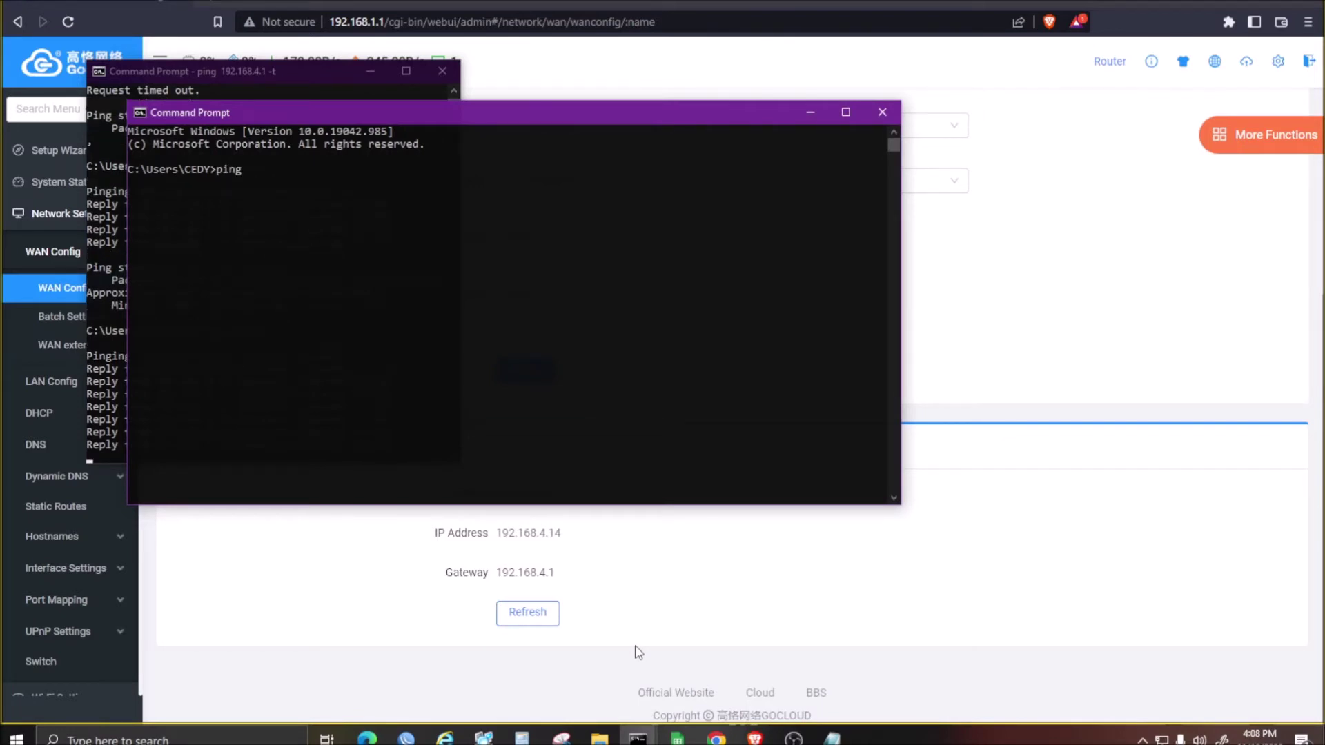
text(192.168.8.)
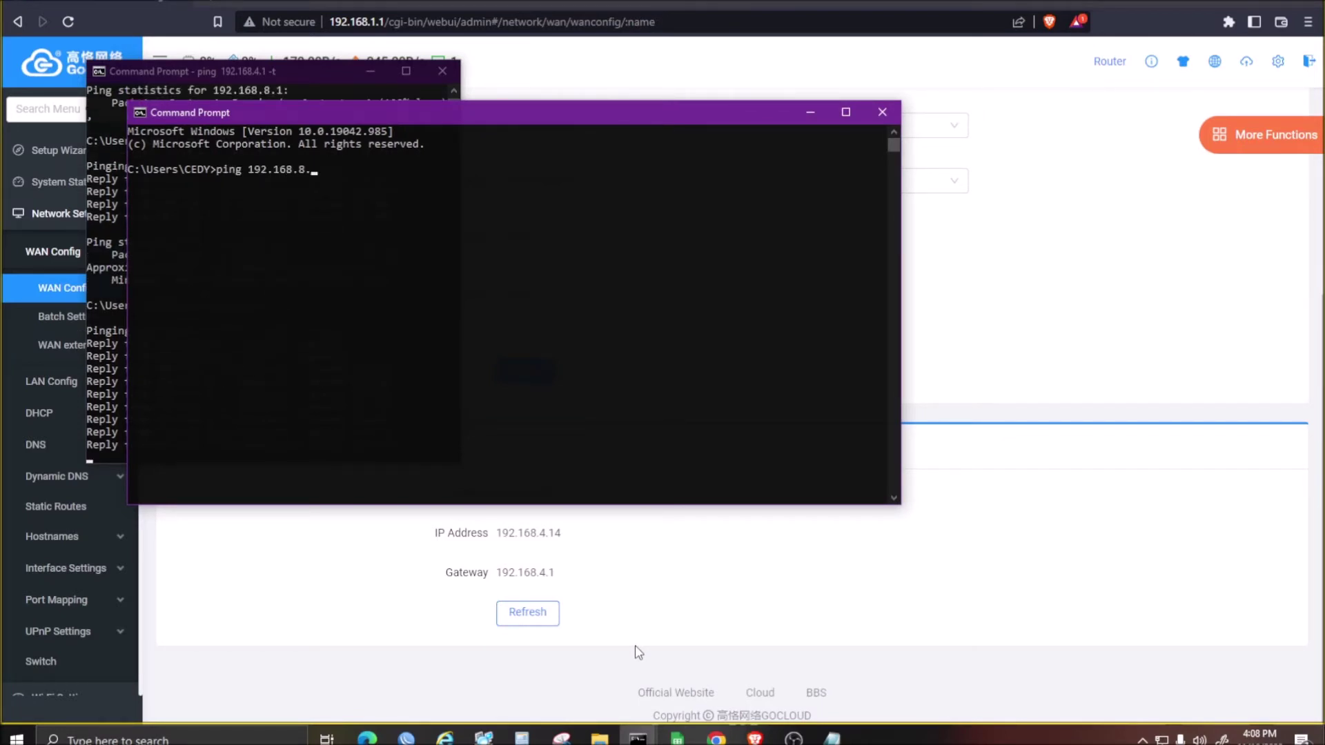
text(1 -t)
key(Return)
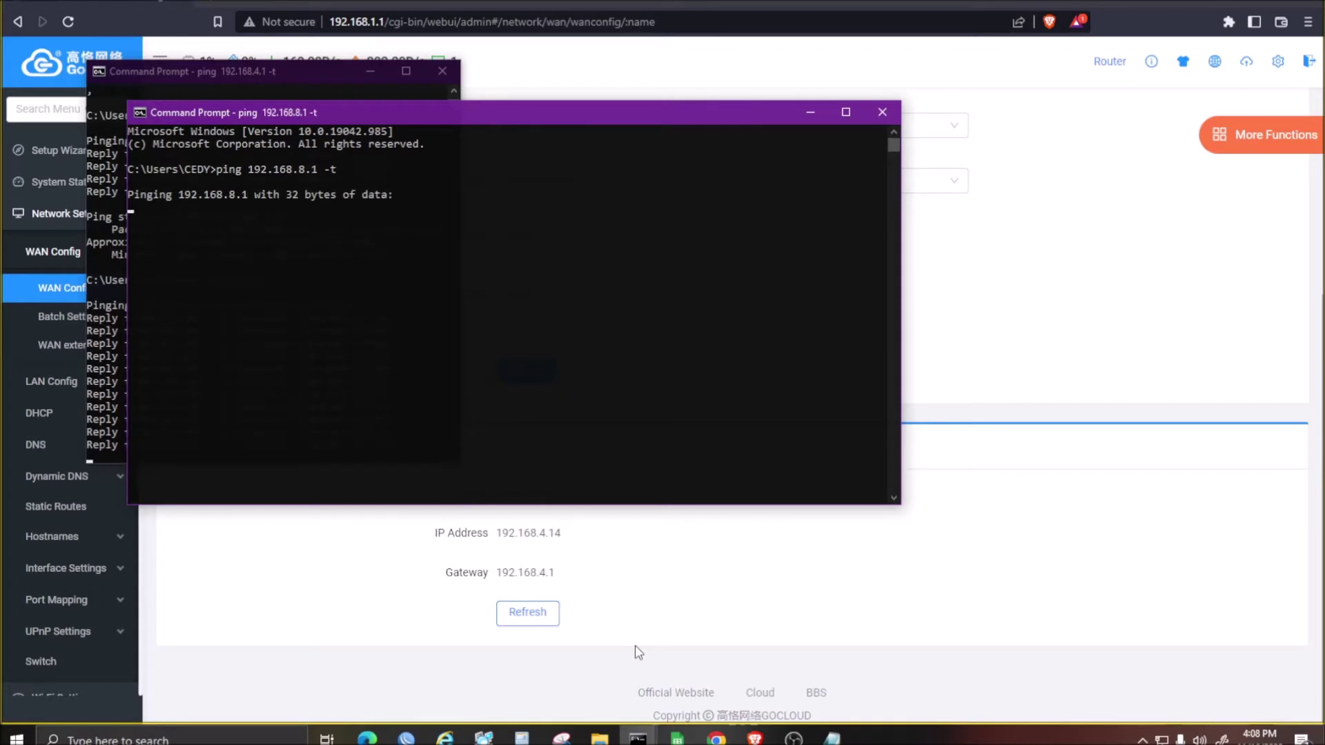
drag(900, 296, 510, 247)
drag(316, 109, 665, 64)
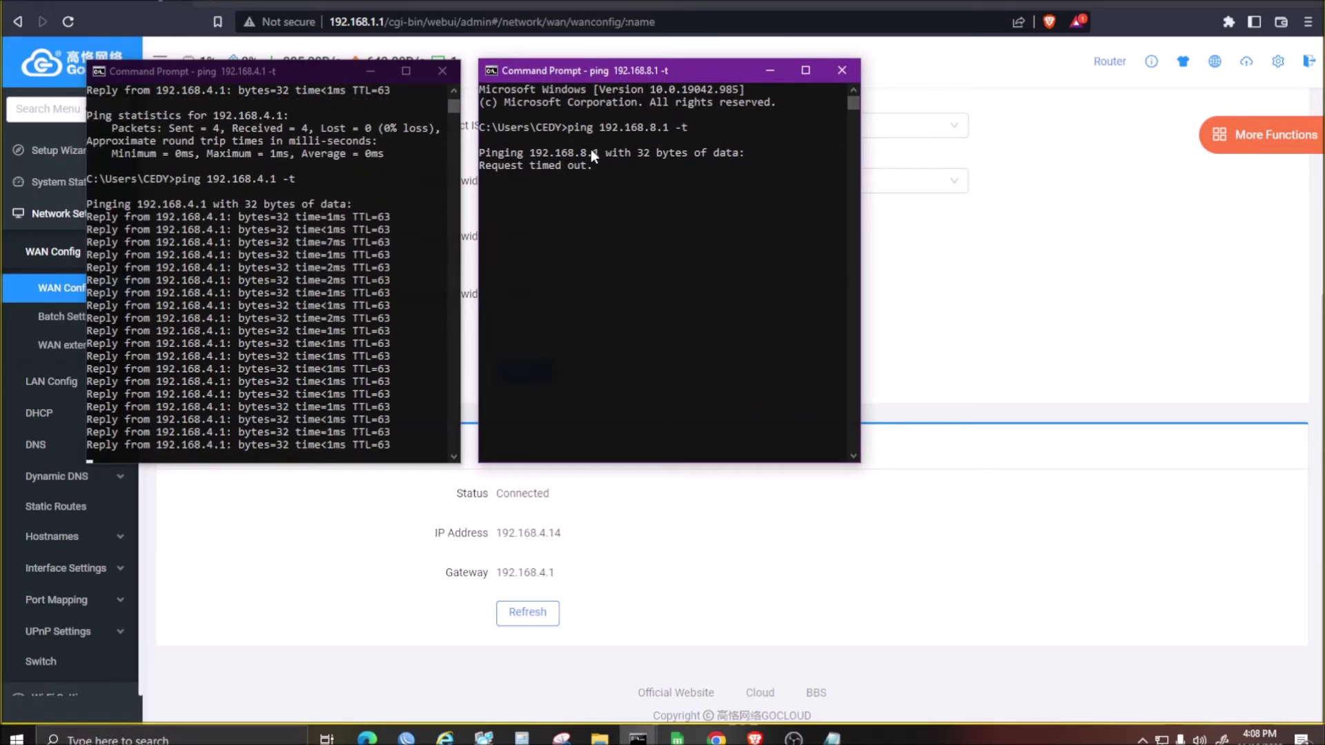
- Return to the router's WAN configuration and give WAN2 the alias Smart and the Dynamic IP connection type
click(1018, 315)
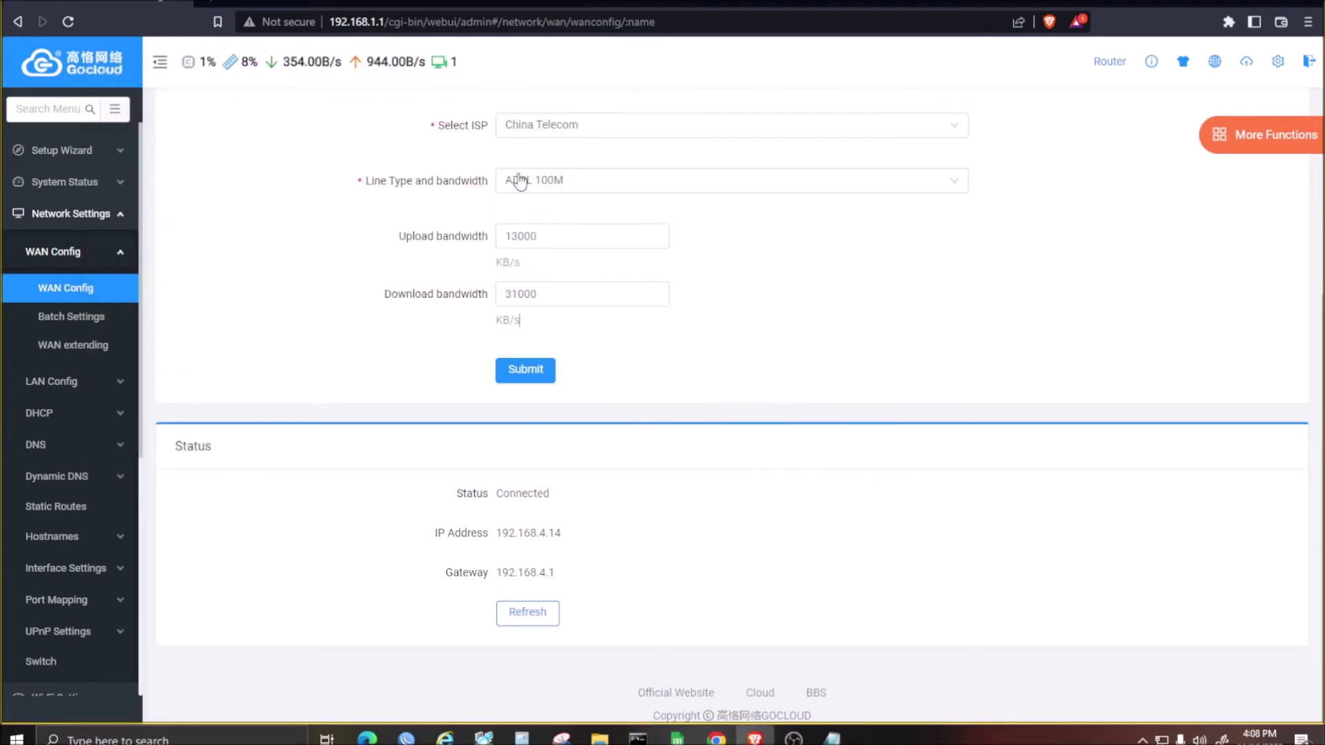
scroll(879, 173, up, 5)
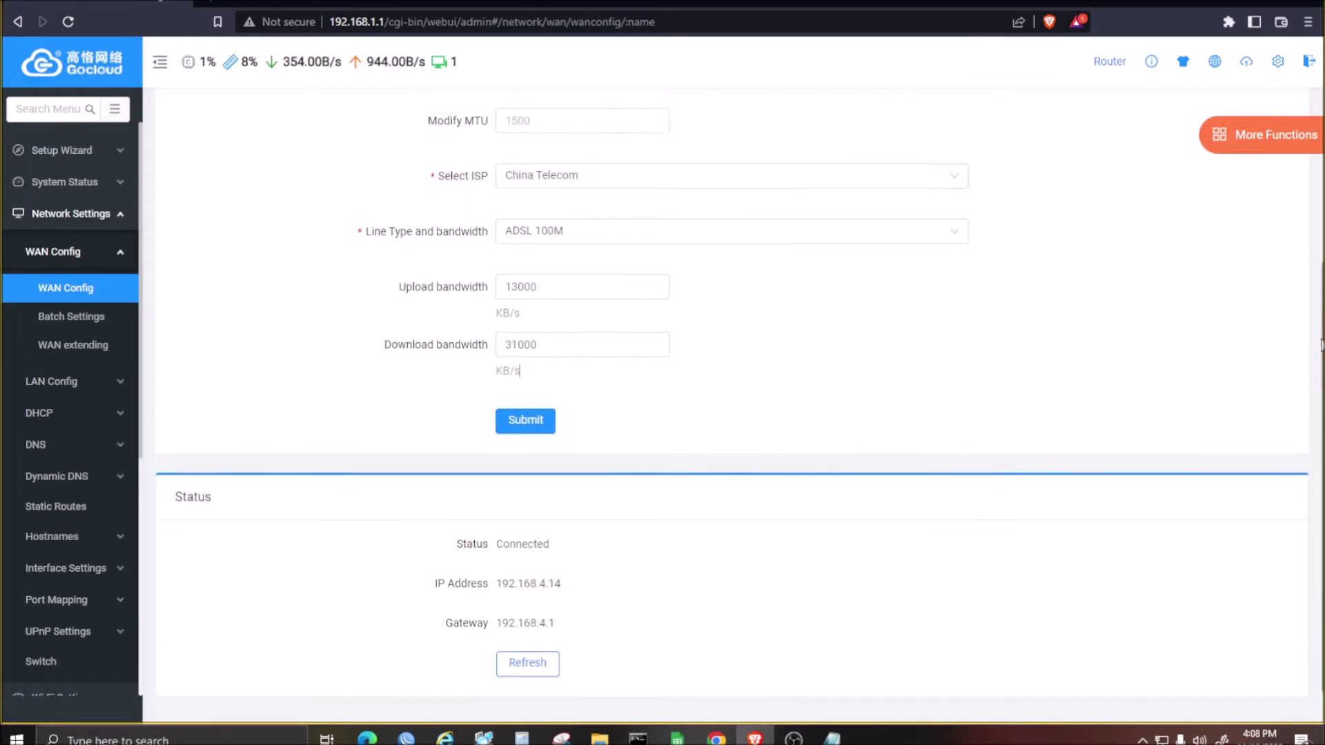
click(277, 179)
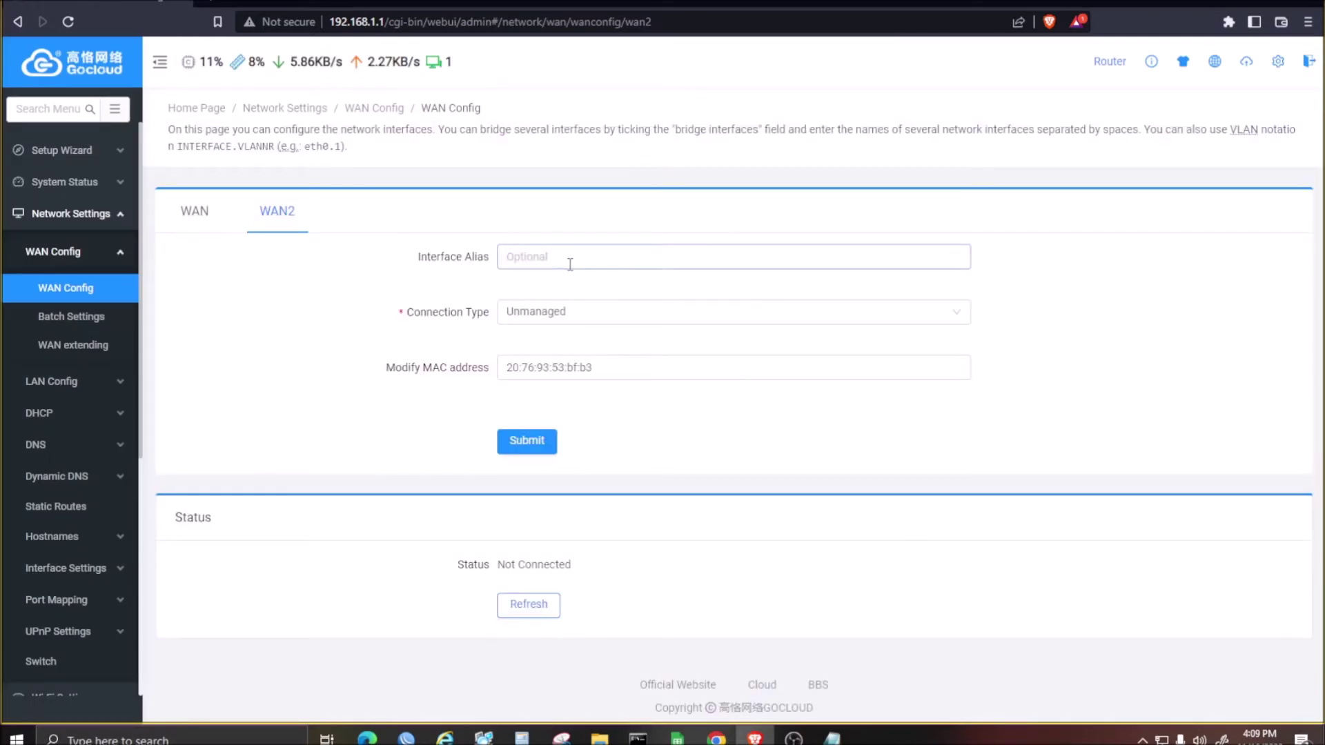
click(570, 265)
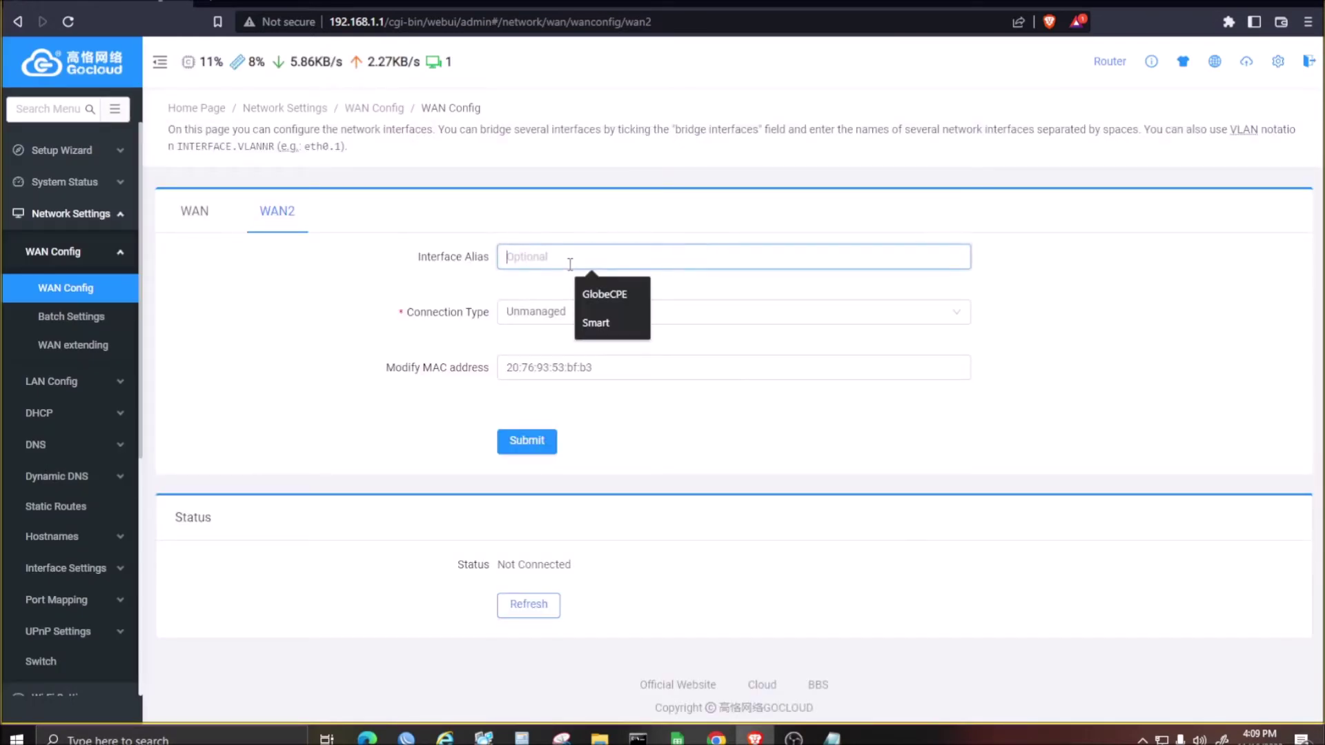
click(598, 322)
click(586, 314)
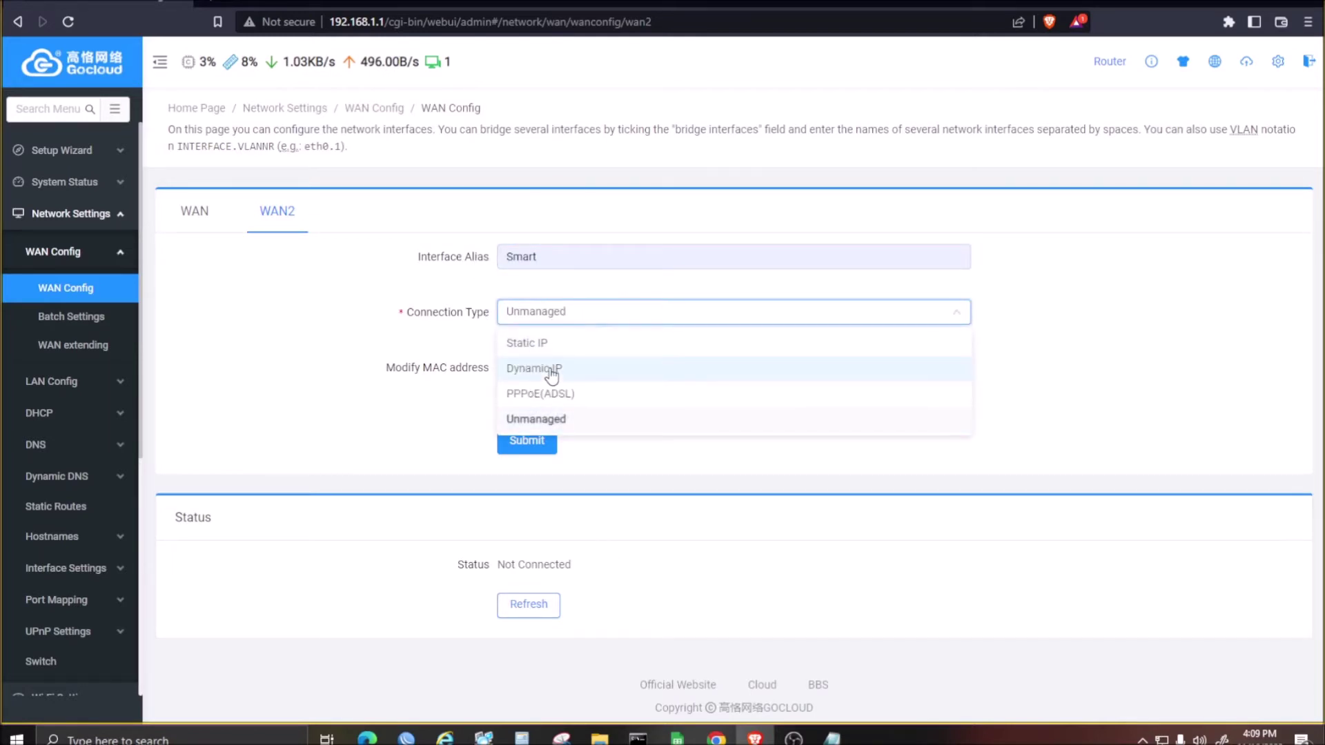
click(551, 369)
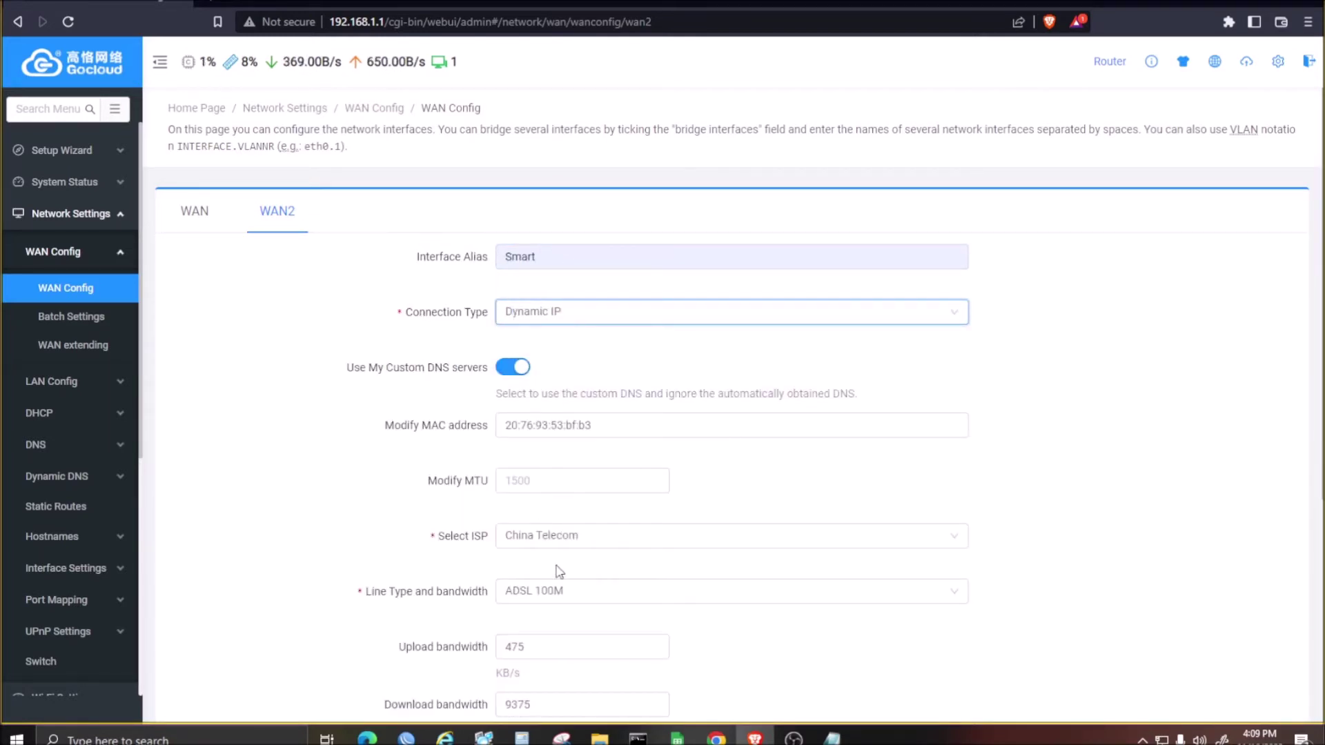
- Turn off custom DNS servers for WAN2 and set its upload bandwidth to 13000 KB/s
drag(548, 648, 349, 650)
text(1)
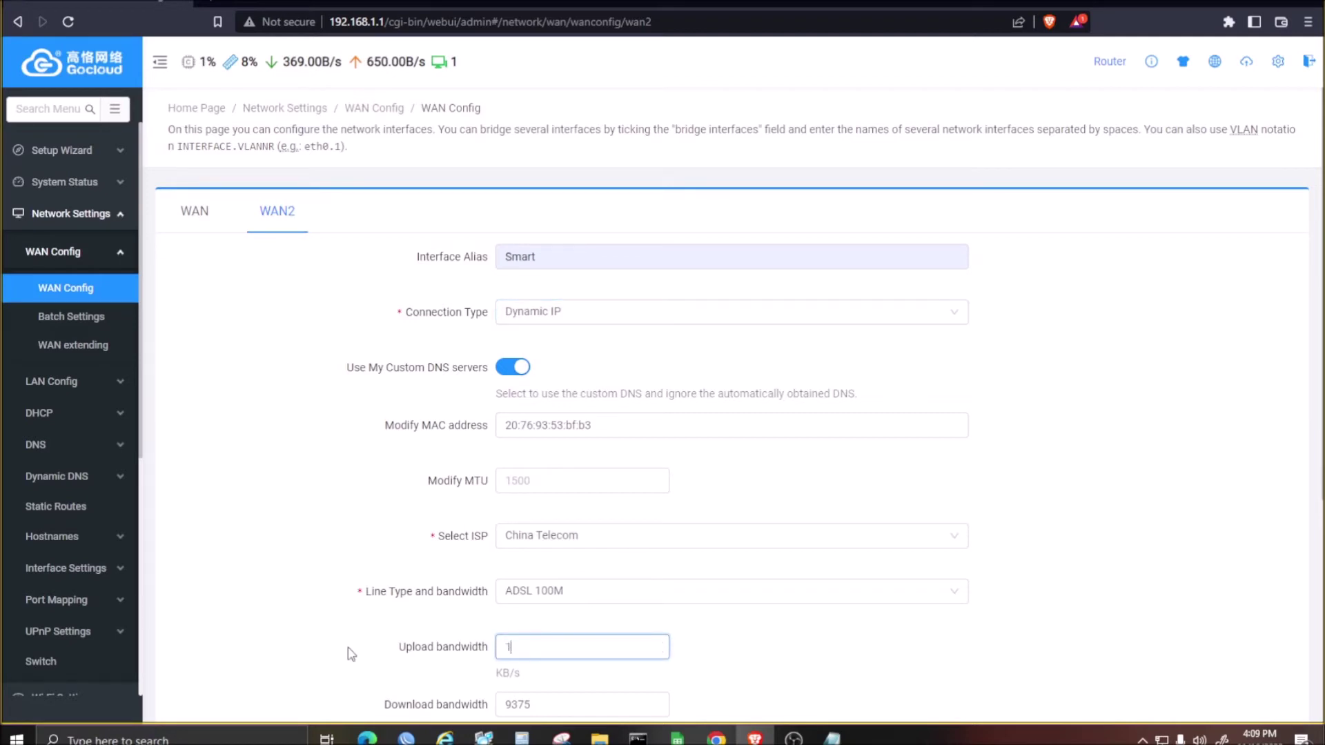
text(300)
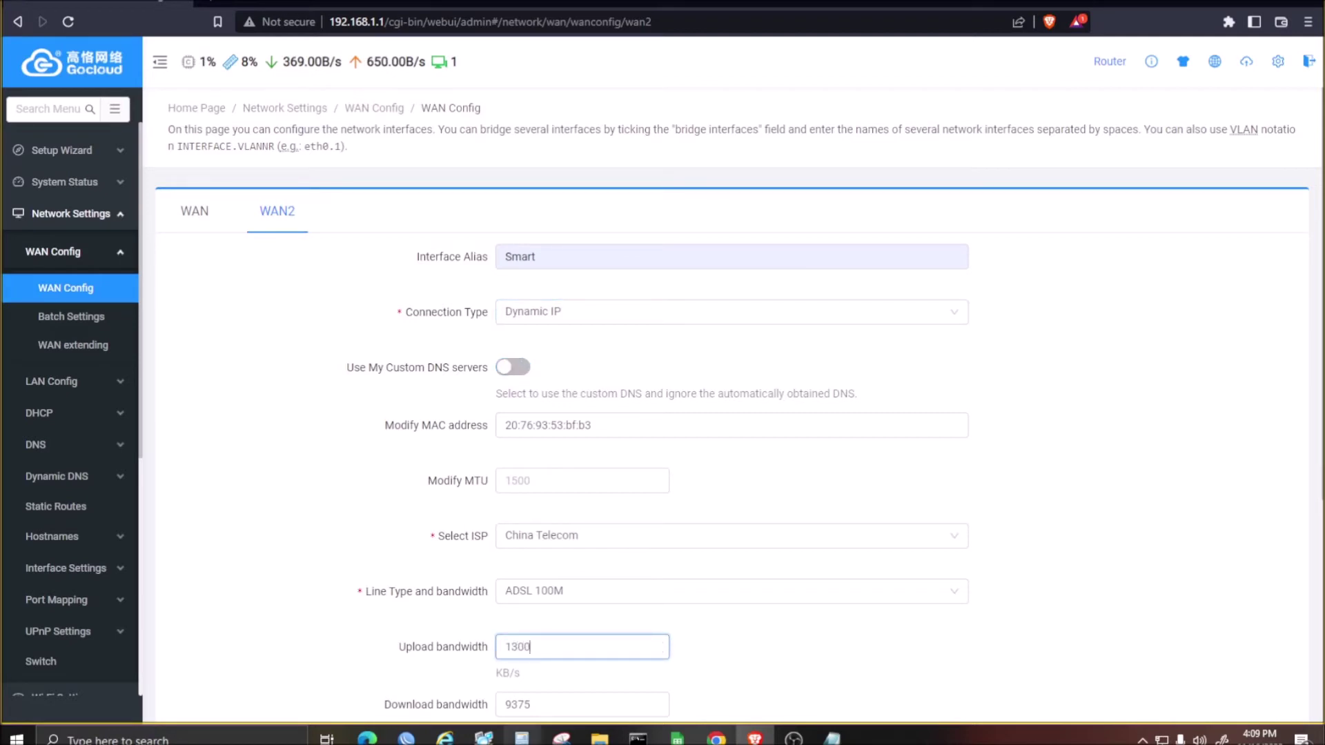
drag(548, 705, 452, 705)
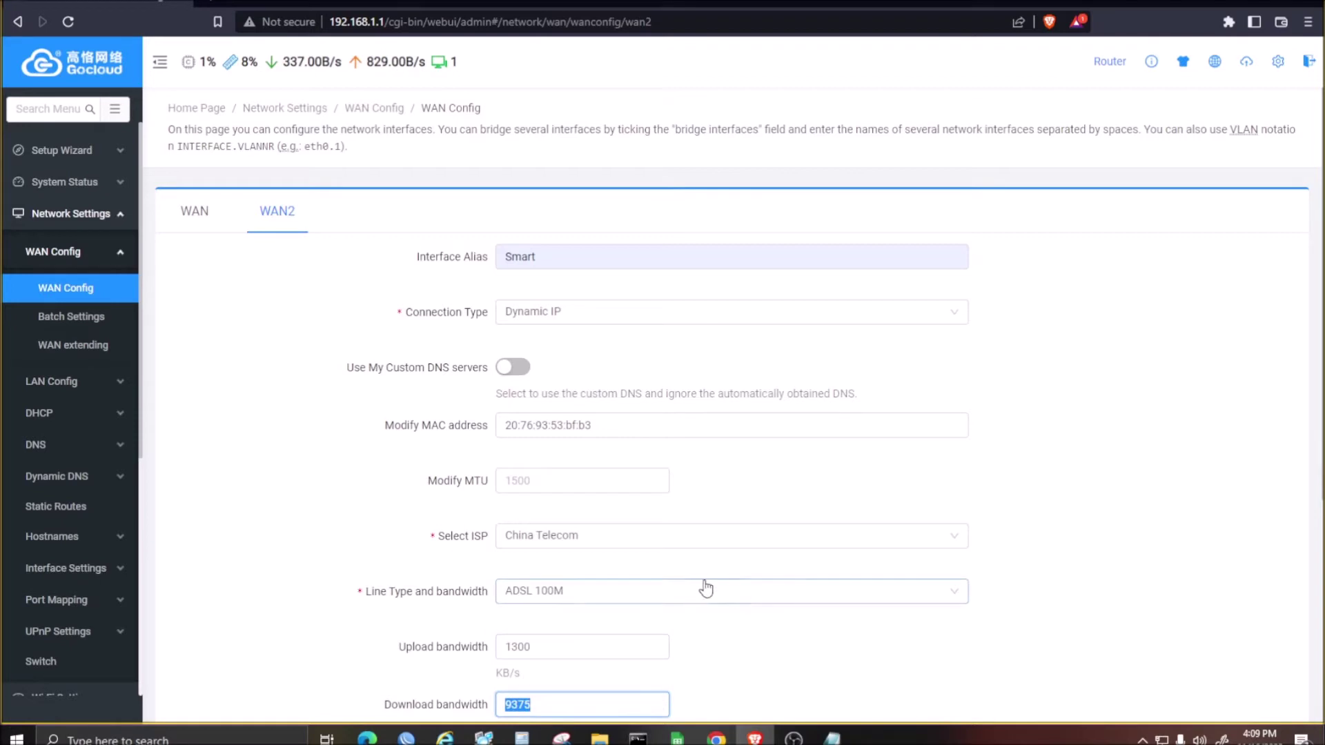
click(569, 650)
- Set the WAN2 download bandwidth to 37000 KB/s and submit the WAN2 configuration
drag(535, 707, 243, 676)
text(37000)
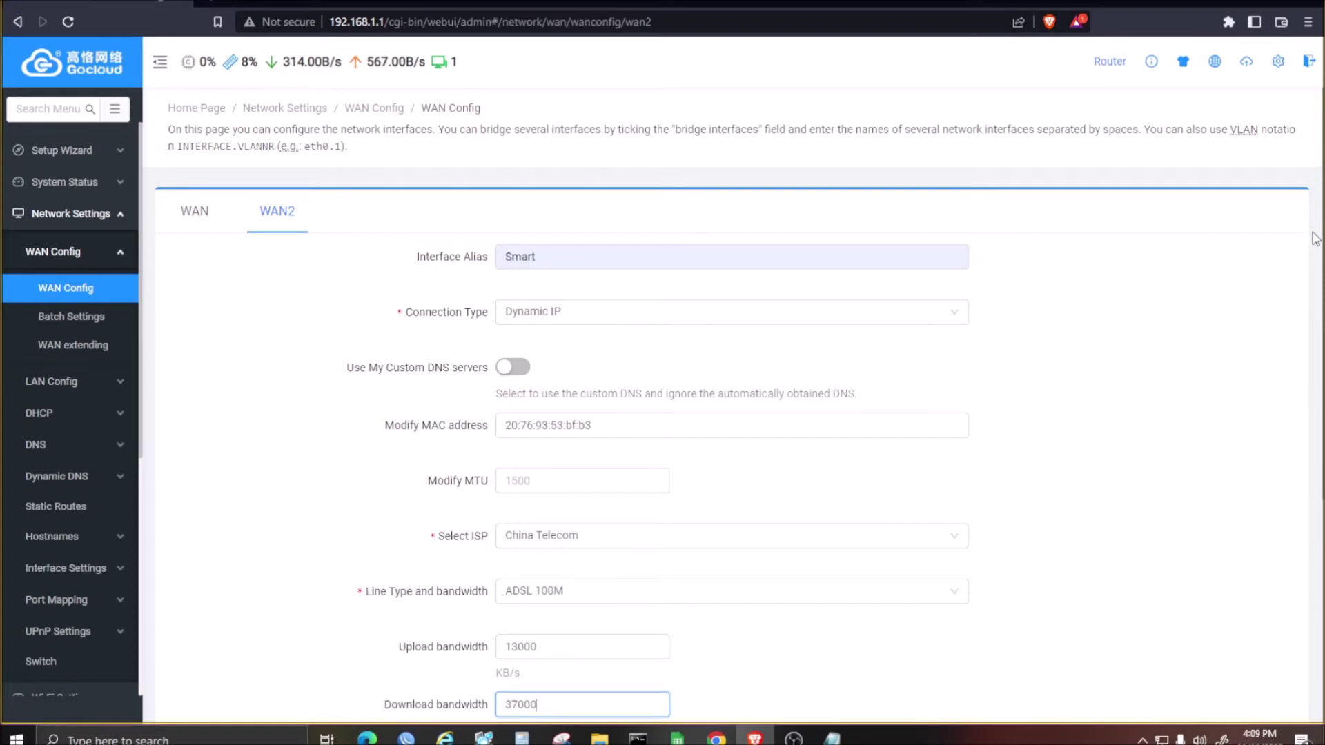
drag(1318, 234, 1319, 433)
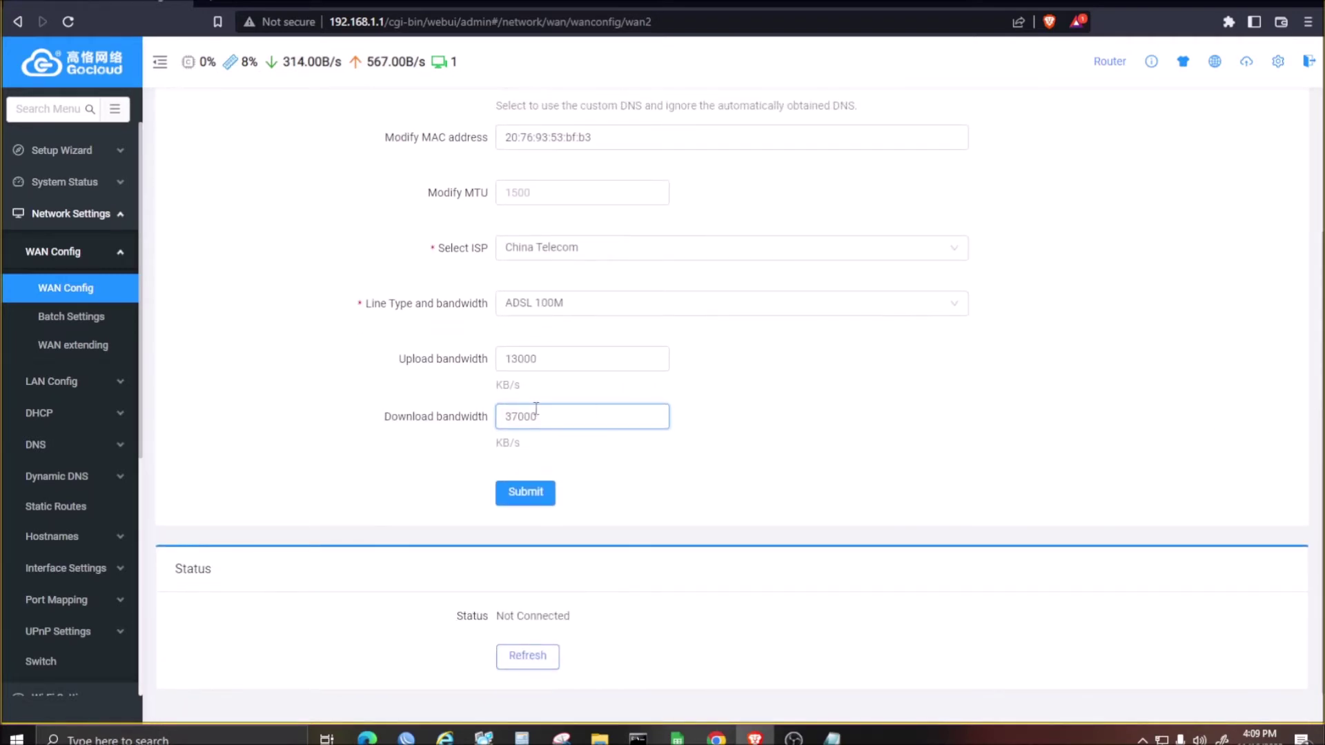
click(537, 494)
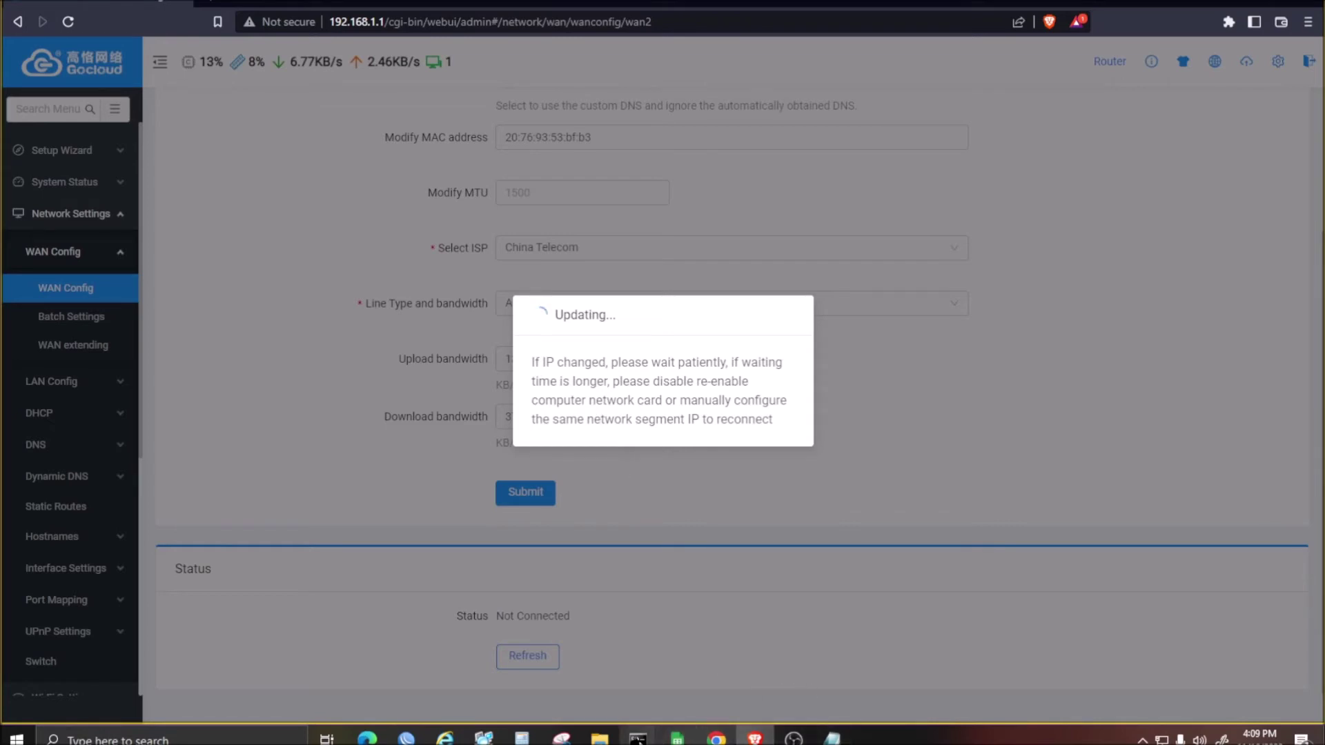
- Check the running pings of 192.168.8.1 and 192.168.4.1 in Command Prompt, and resubmit the WAN2 configuration in the router page
mouse_move(638, 737)
click(685, 694)
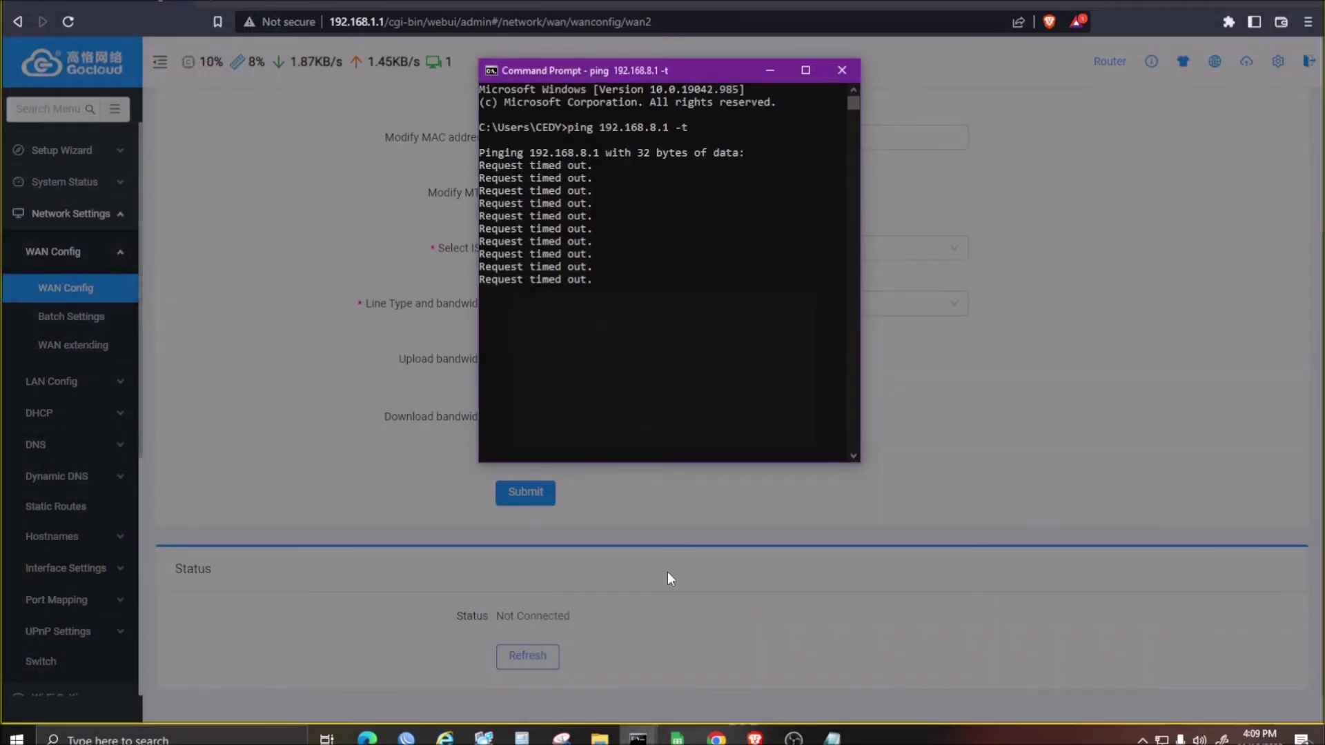
click(733, 630)
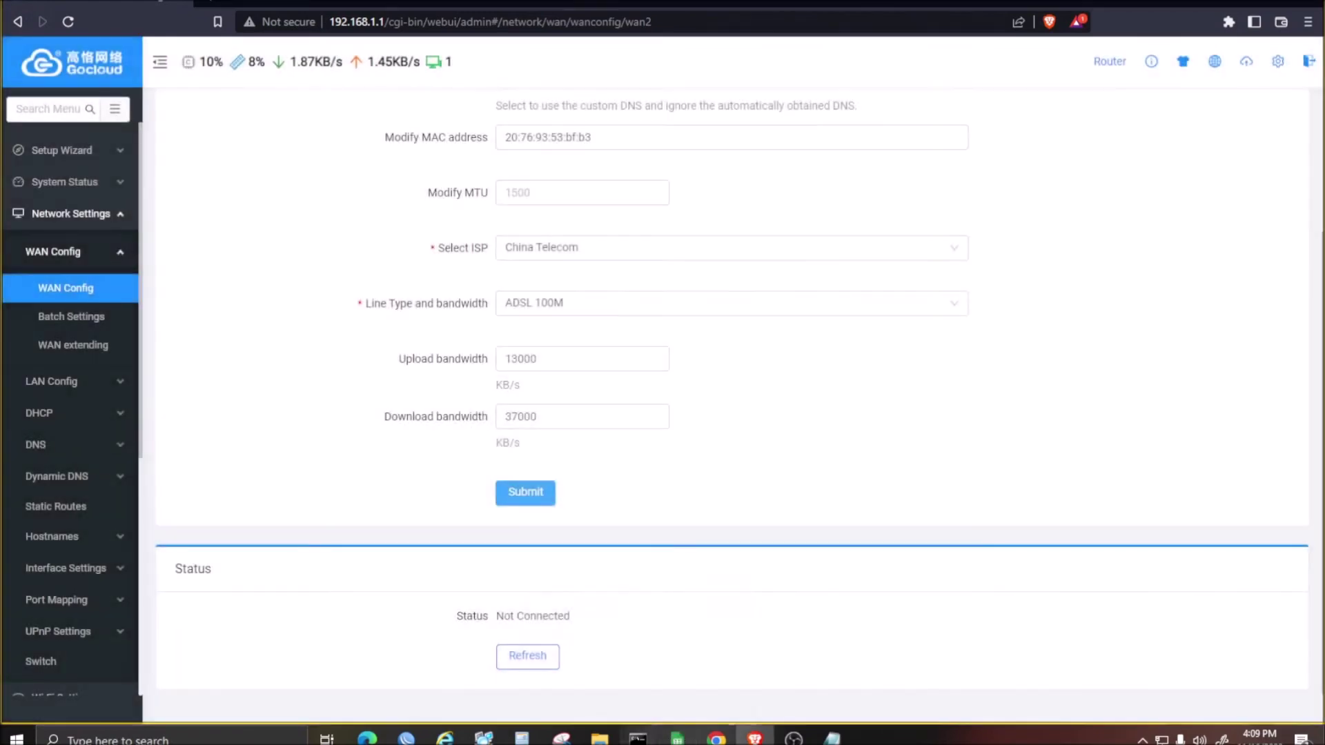
mouse_move(638, 737)
click(692, 693)
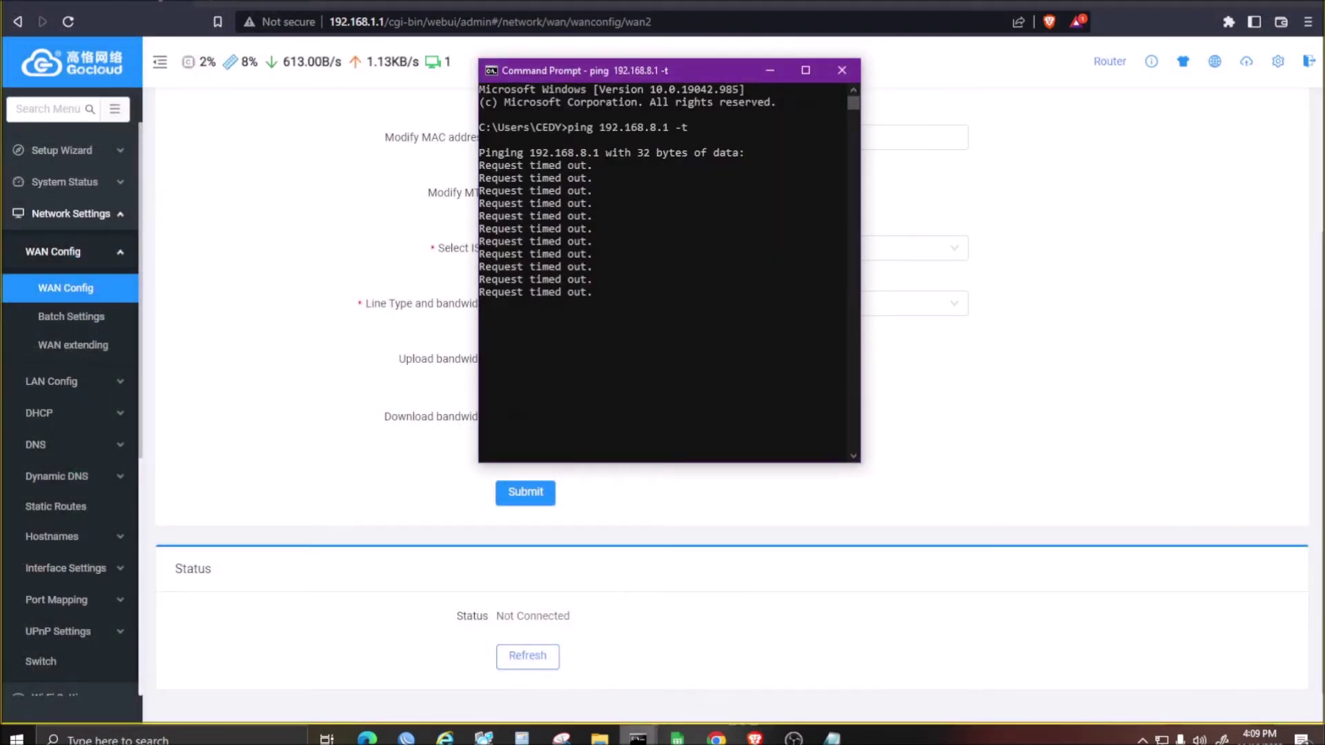
click(581, 667)
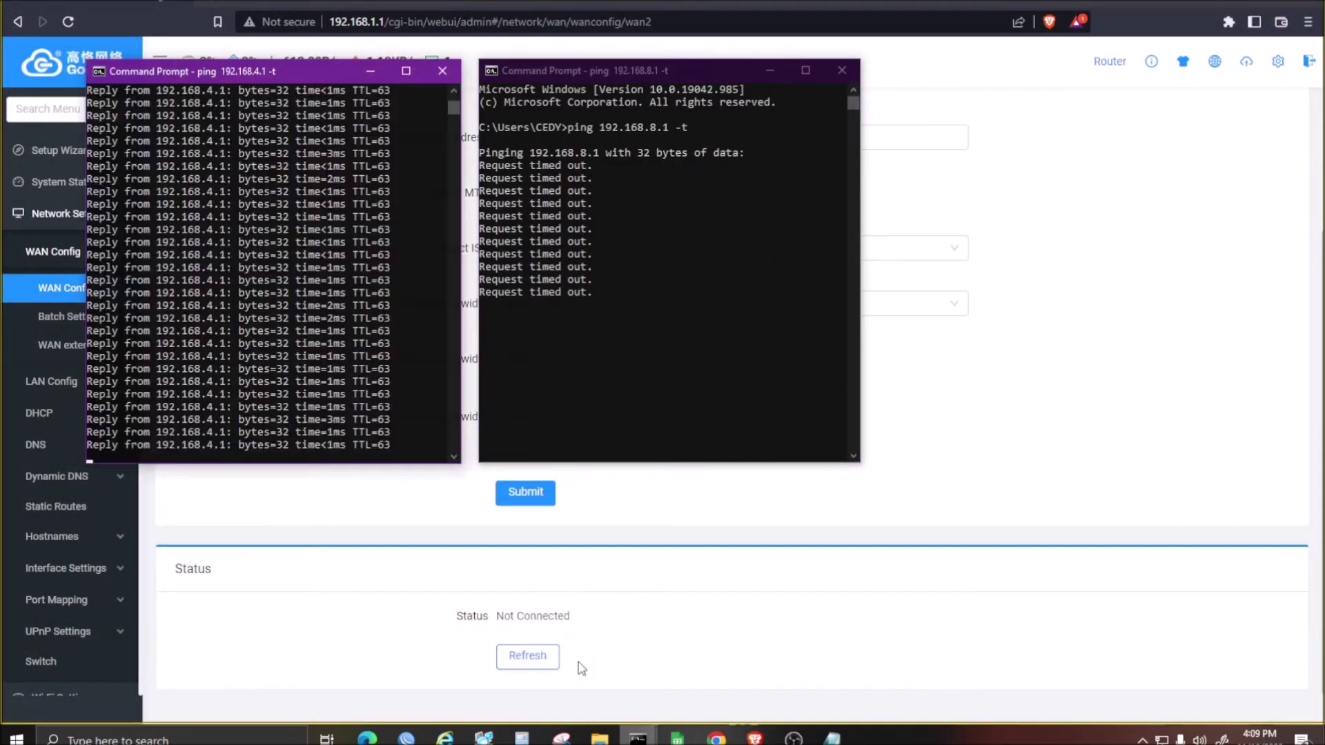
click(744, 545)
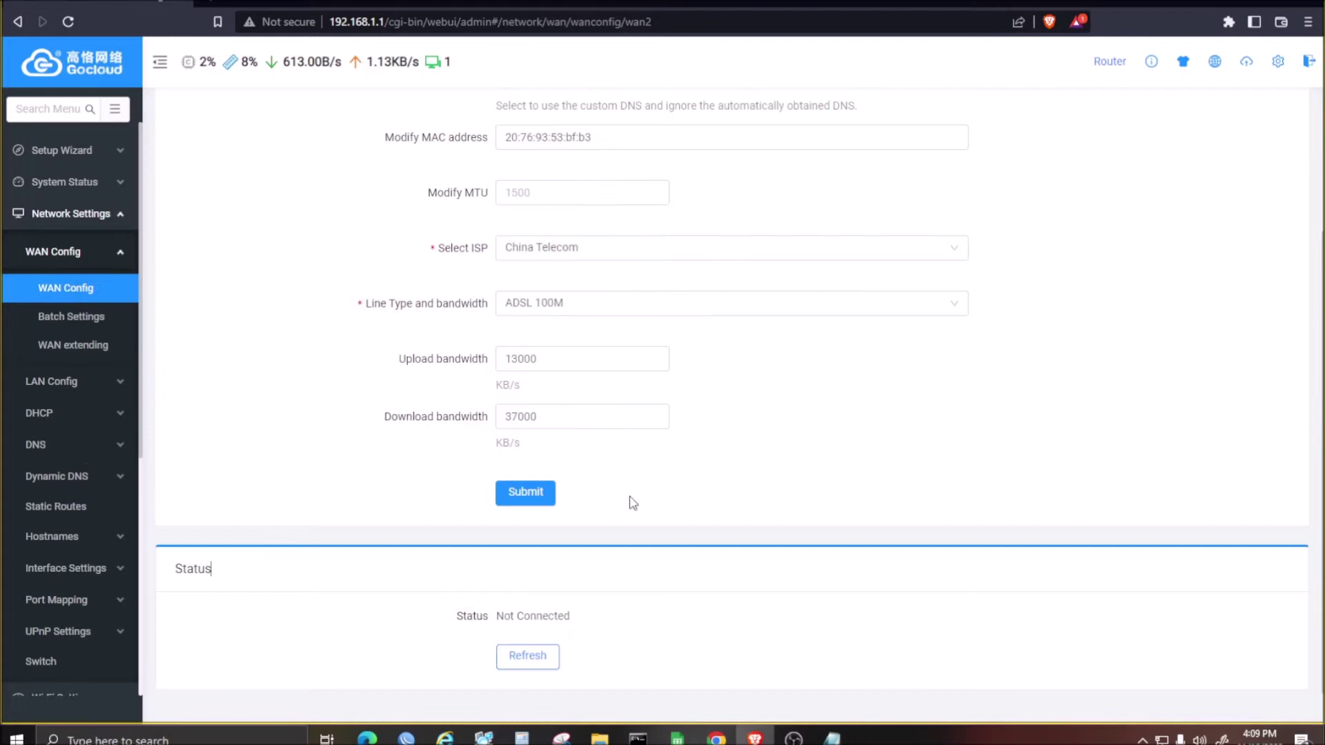
click(541, 496)
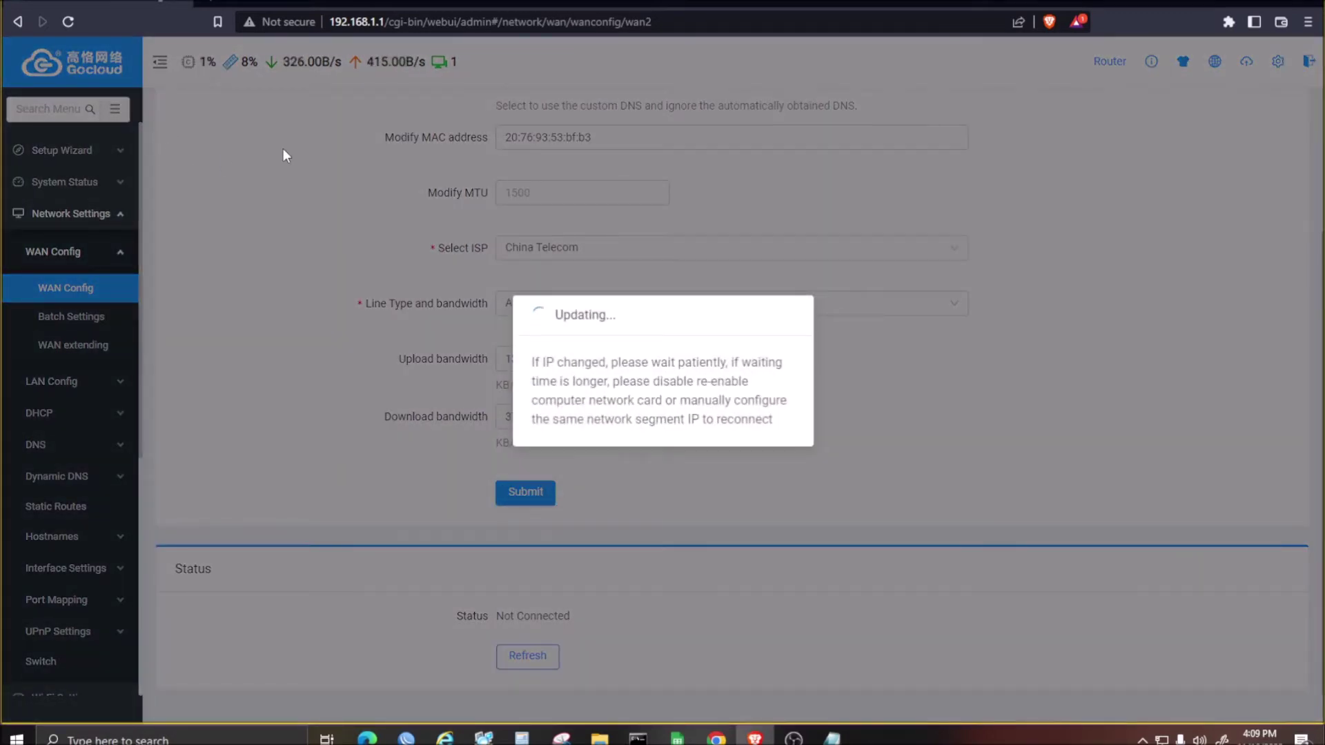
- Consult the Notepad steps list for the interface advance setting and submit the router's interface Advanced Settings
click(832, 737)
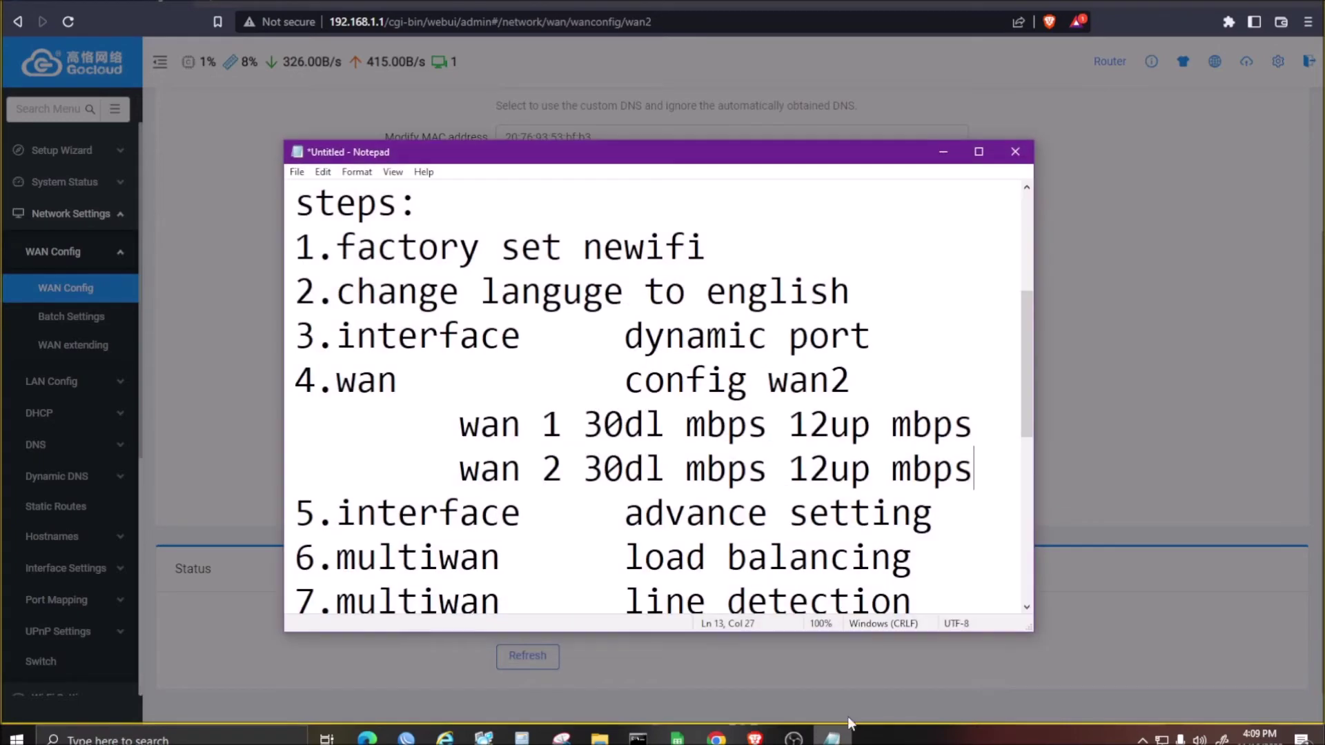
scroll(1021, 384, down, 3)
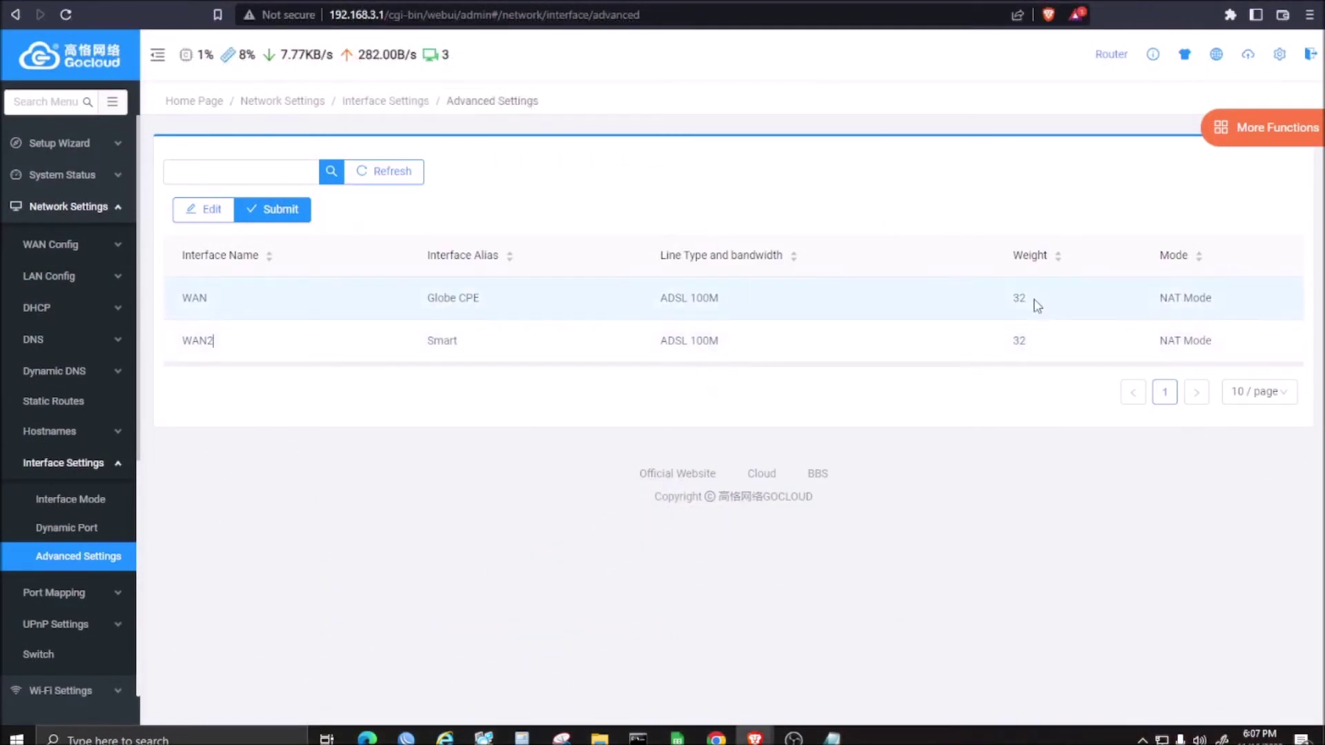
key(alt+Tab)
click(830, 325)
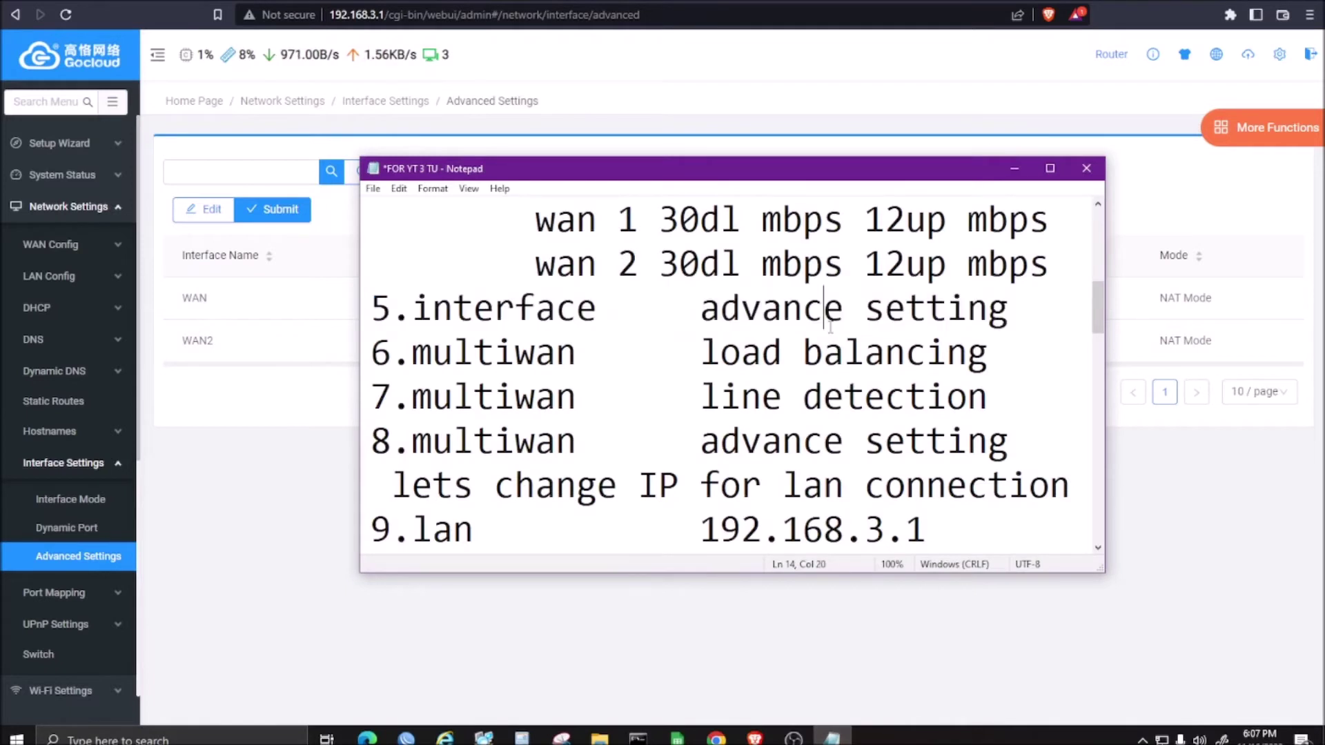
click(245, 138)
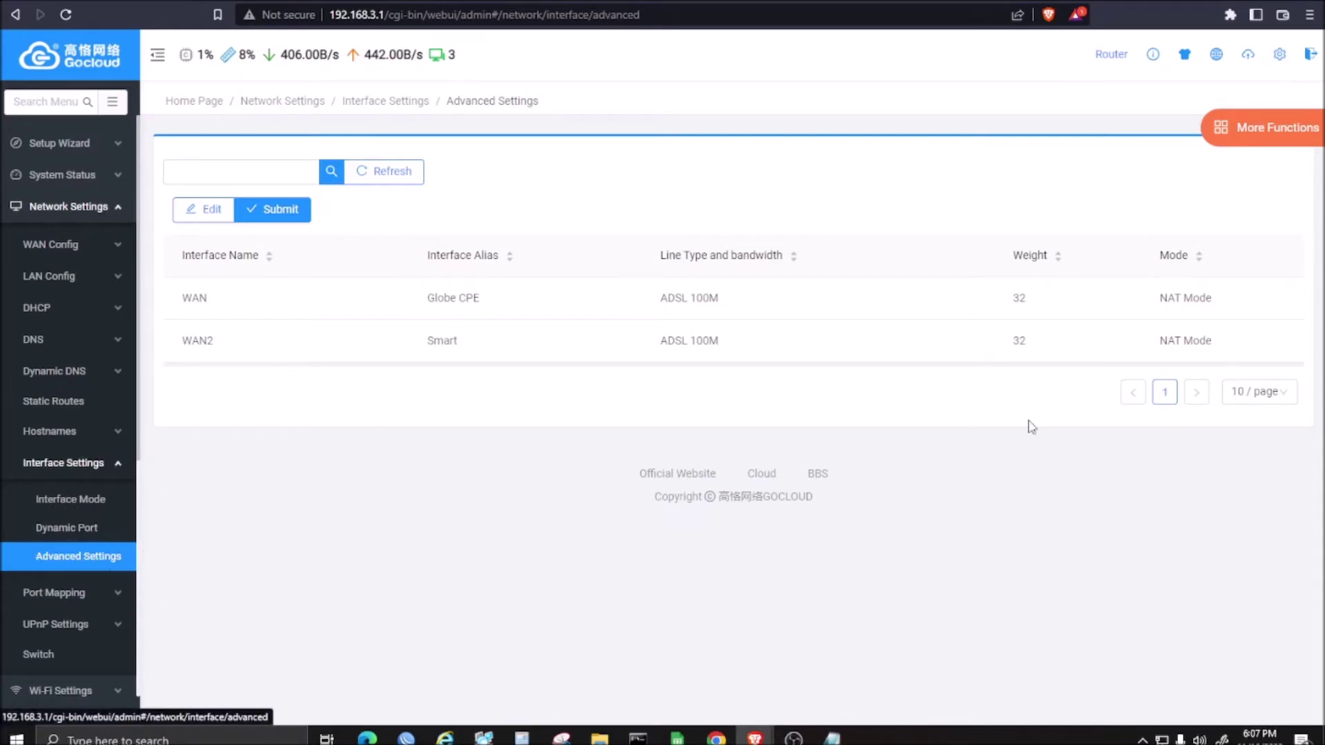
click(272, 216)
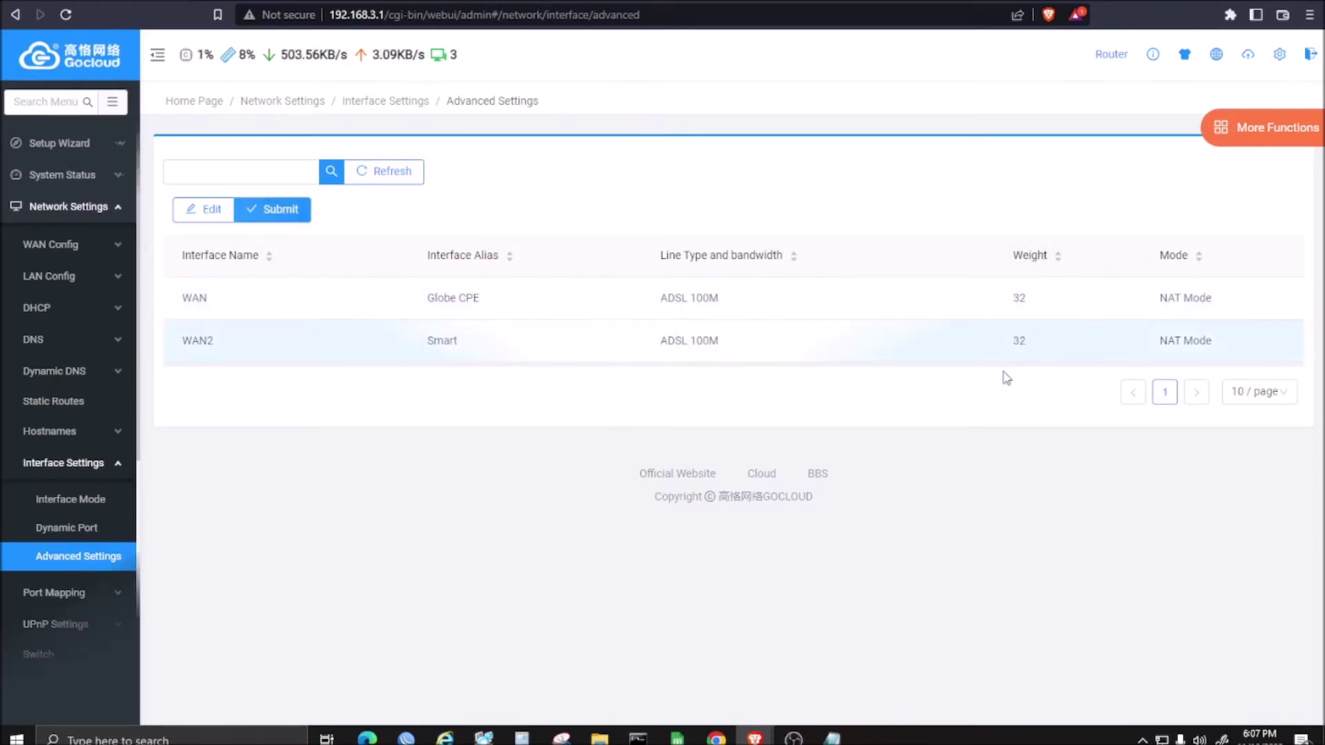
- In the multi-WAN Line Detection settings, keep Ping DNS Server as the detection method for WAN and WAN2
click(68, 206)
click(66, 269)
click(99, 309)
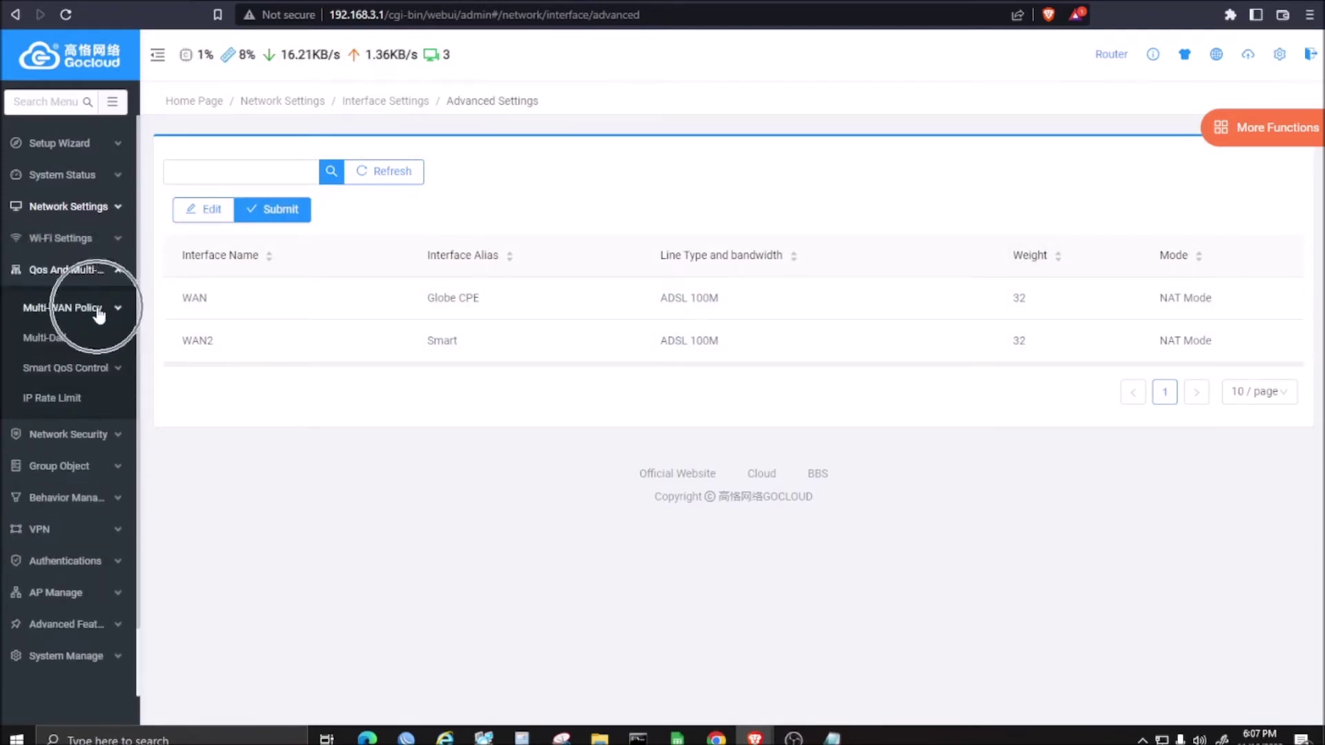
click(92, 349)
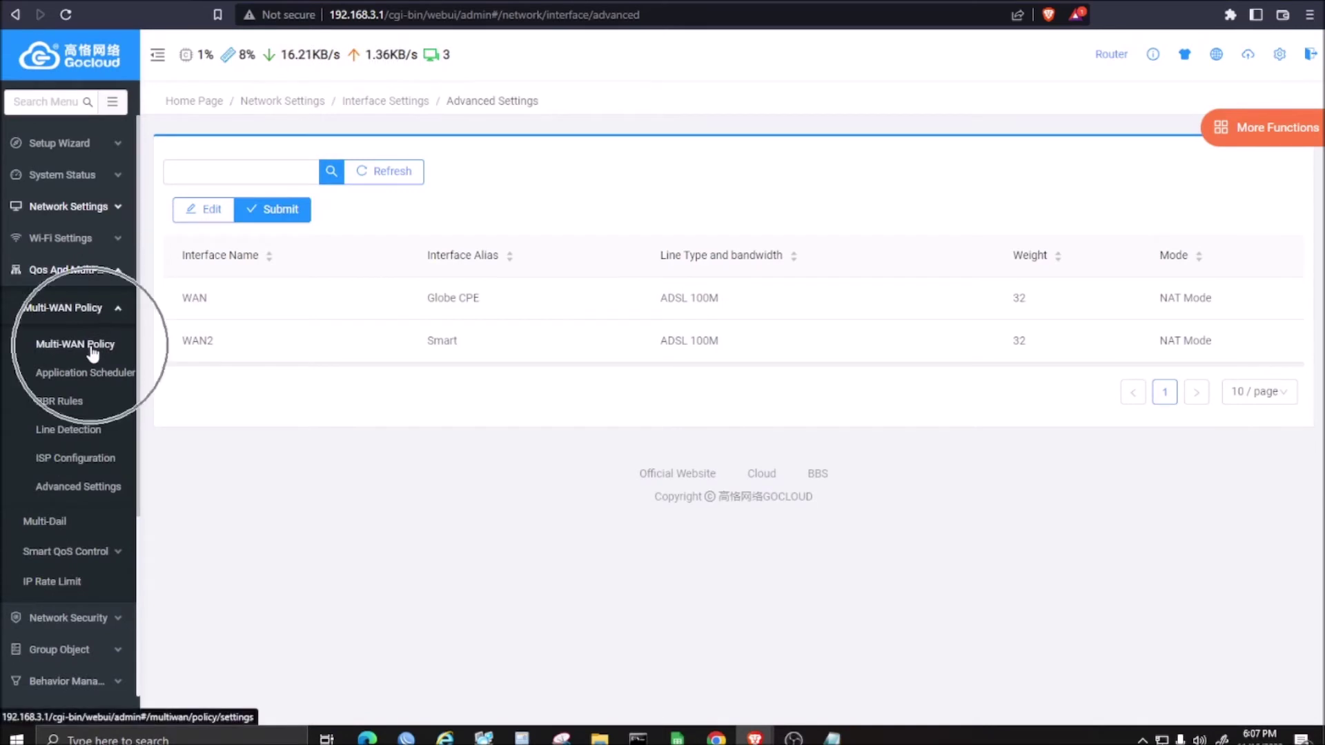
click(92, 435)
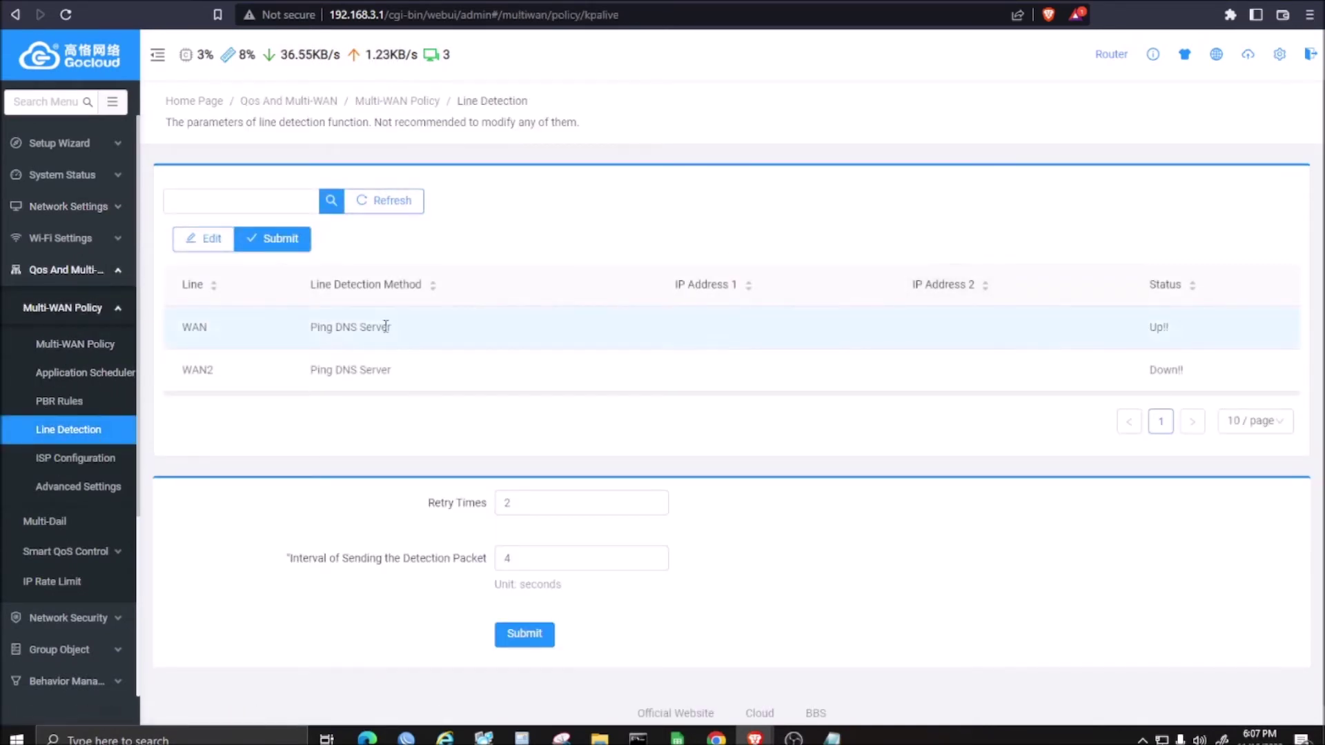
click(205, 238)
click(357, 330)
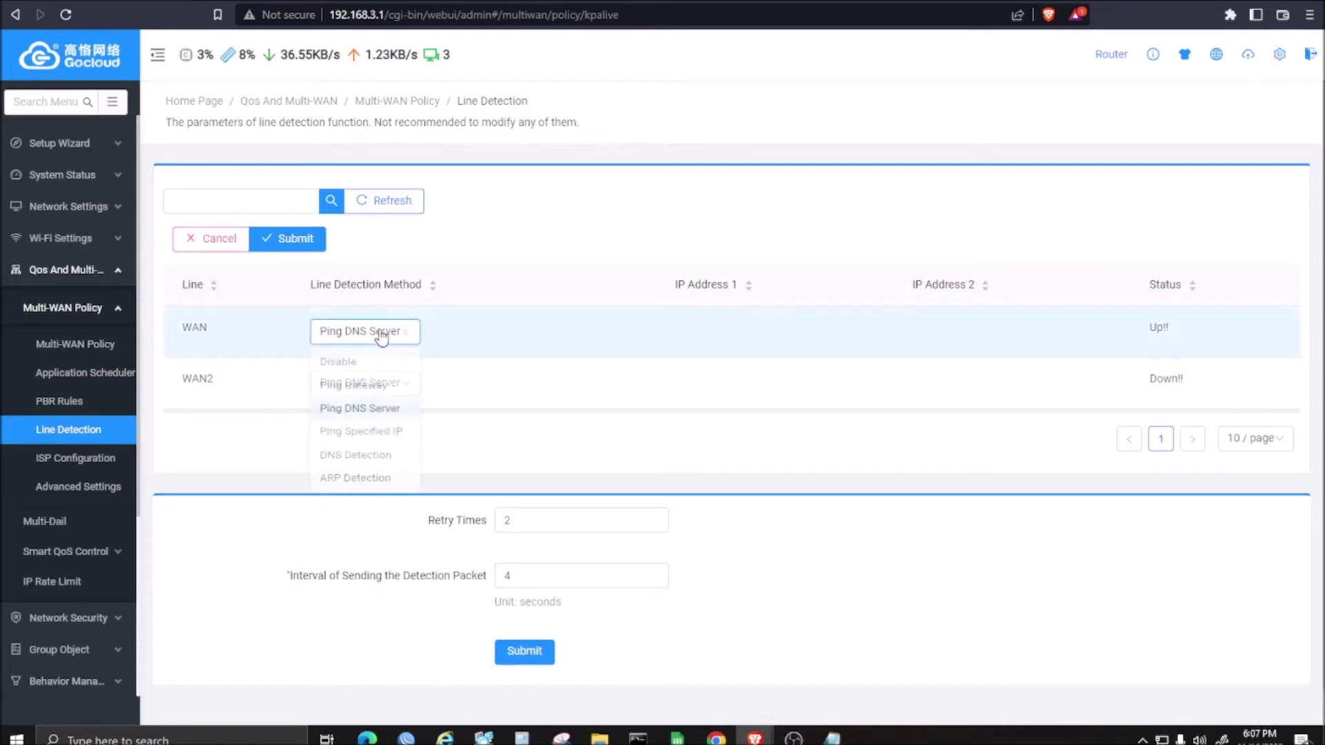
click(514, 381)
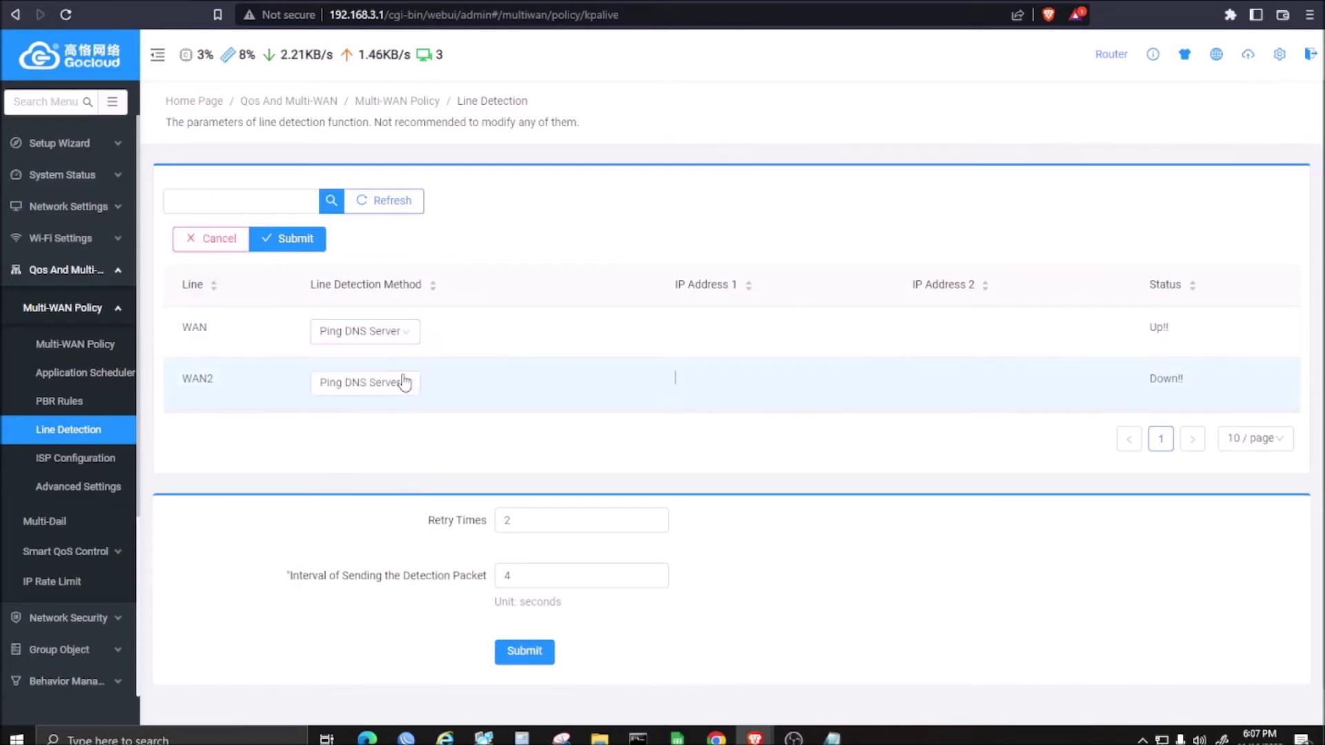
click(398, 383)
click(562, 431)
- Submit the line detection parameters with 2 retry times and a detection packet interval of 4 seconds
click(523, 528)
click(523, 577)
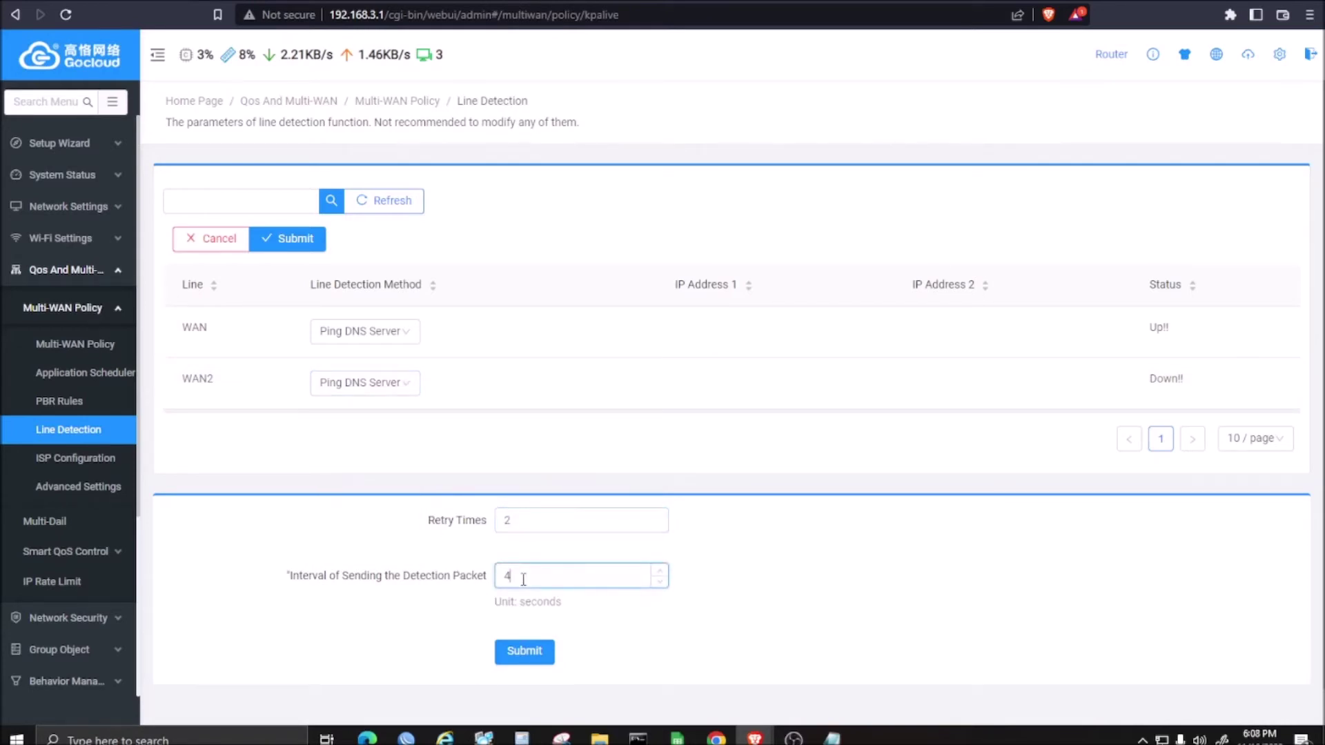
click(548, 650)
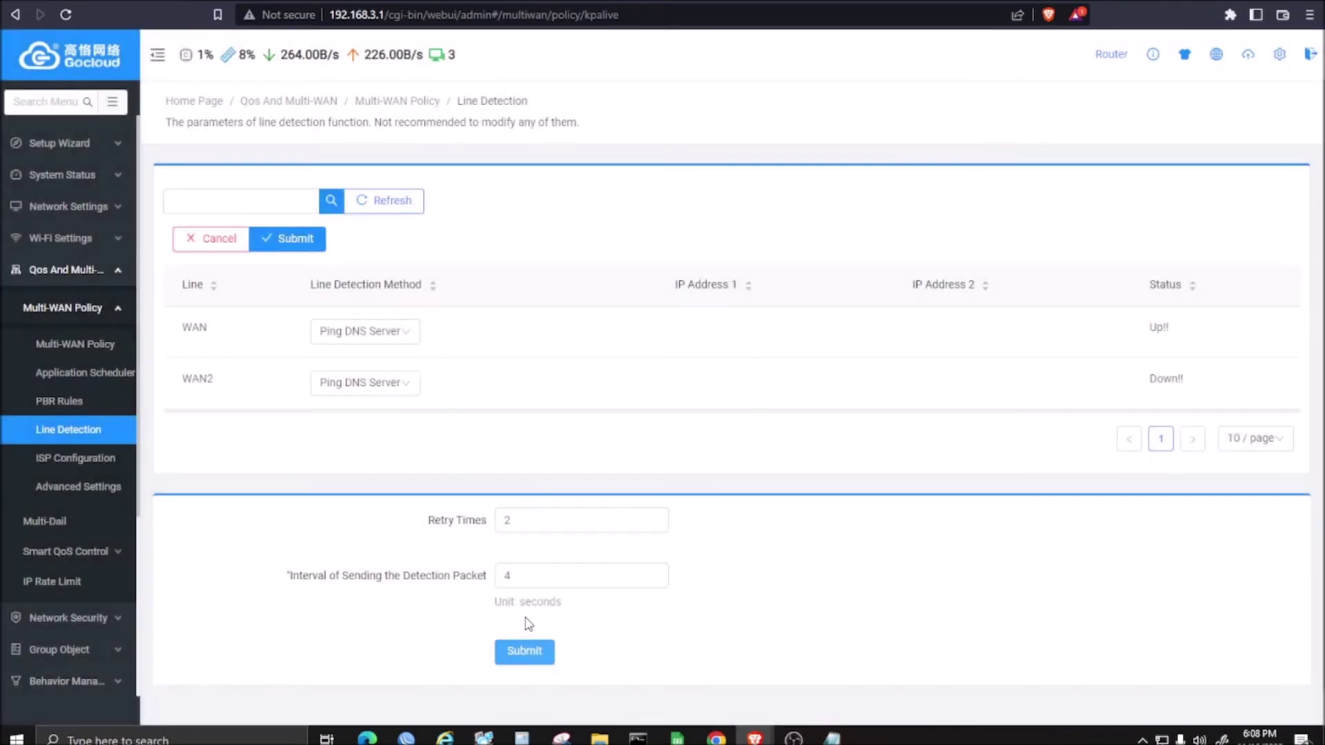
- Submit the Multi-WAN Policy with load balancing as routing mode, wan as the main WAN and address and port as load balance type
click(44, 340)
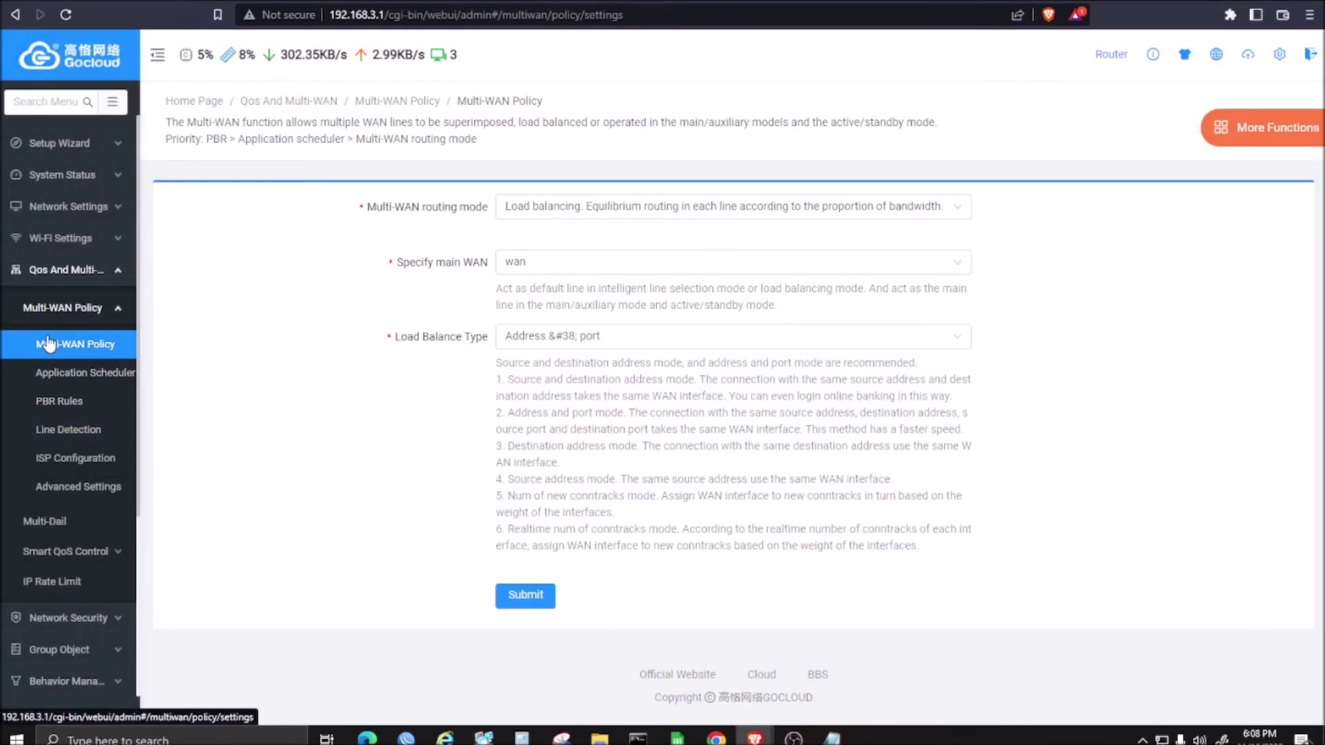
click(592, 211)
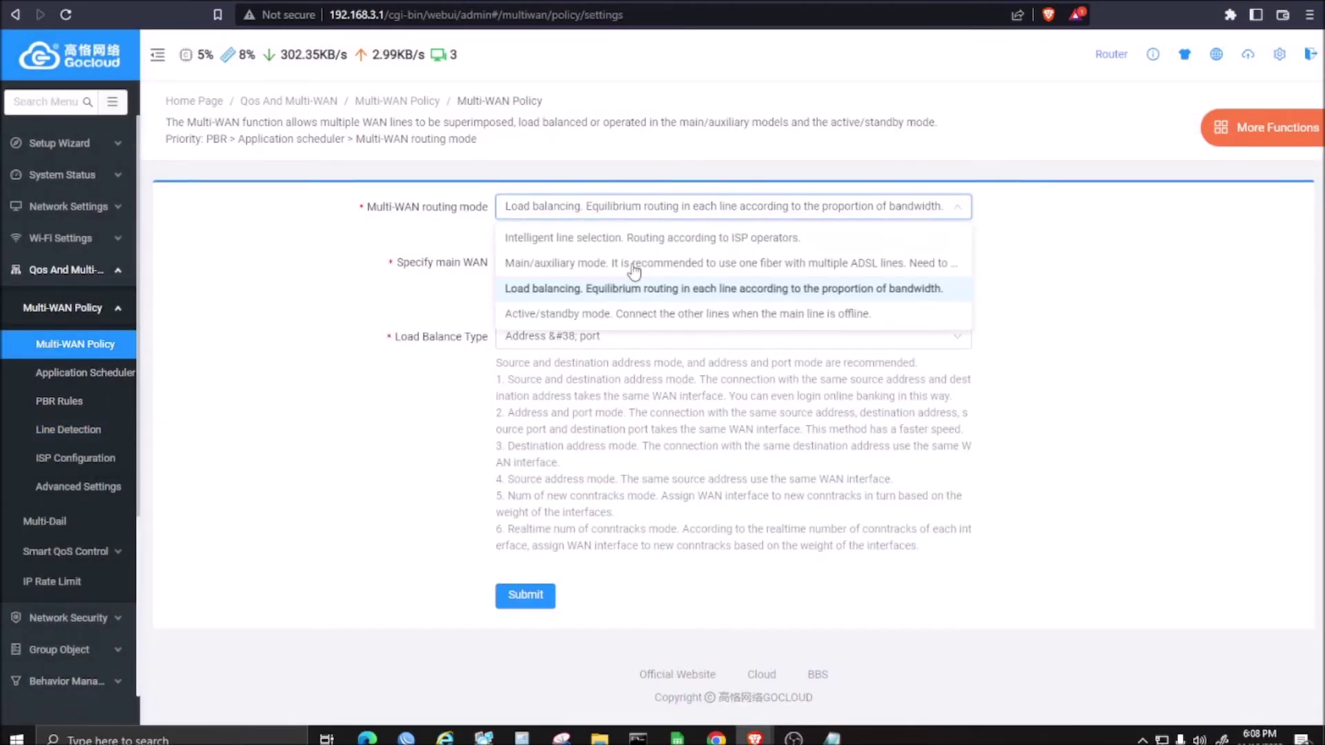
click(640, 286)
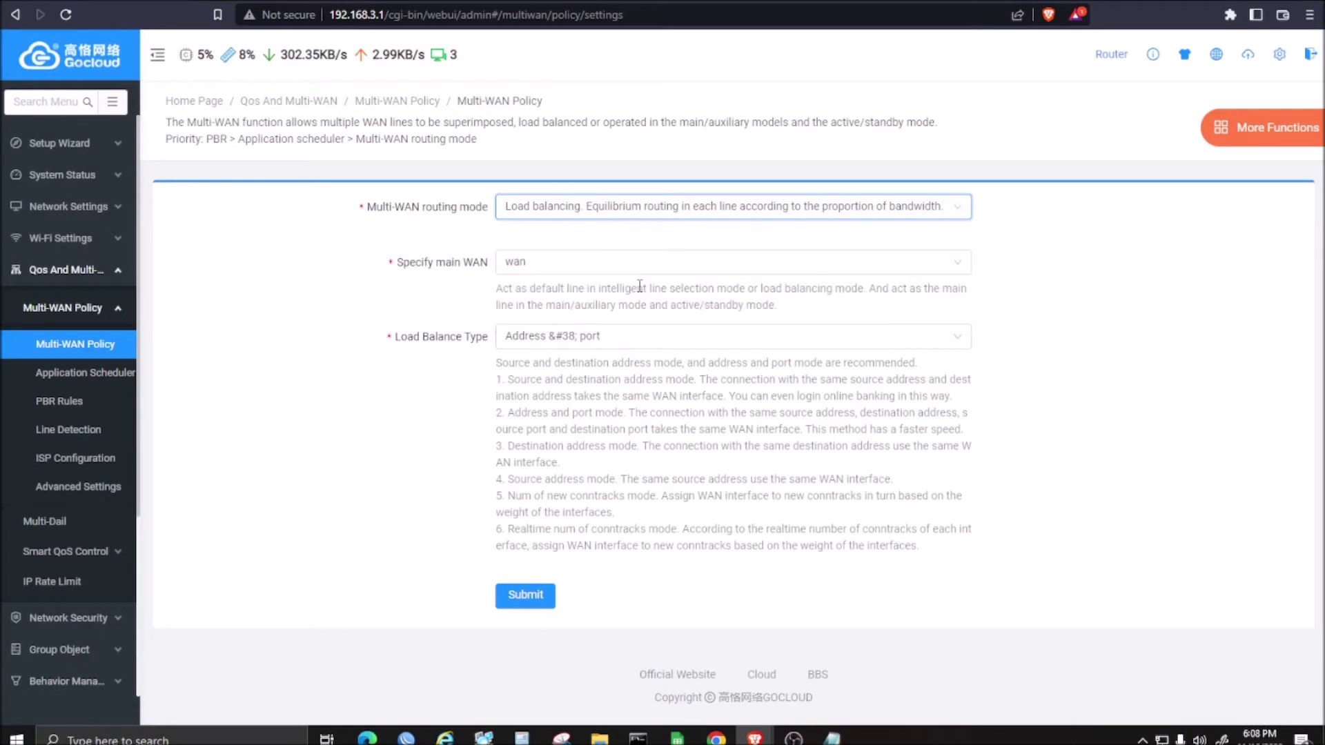
click(576, 265)
click(519, 301)
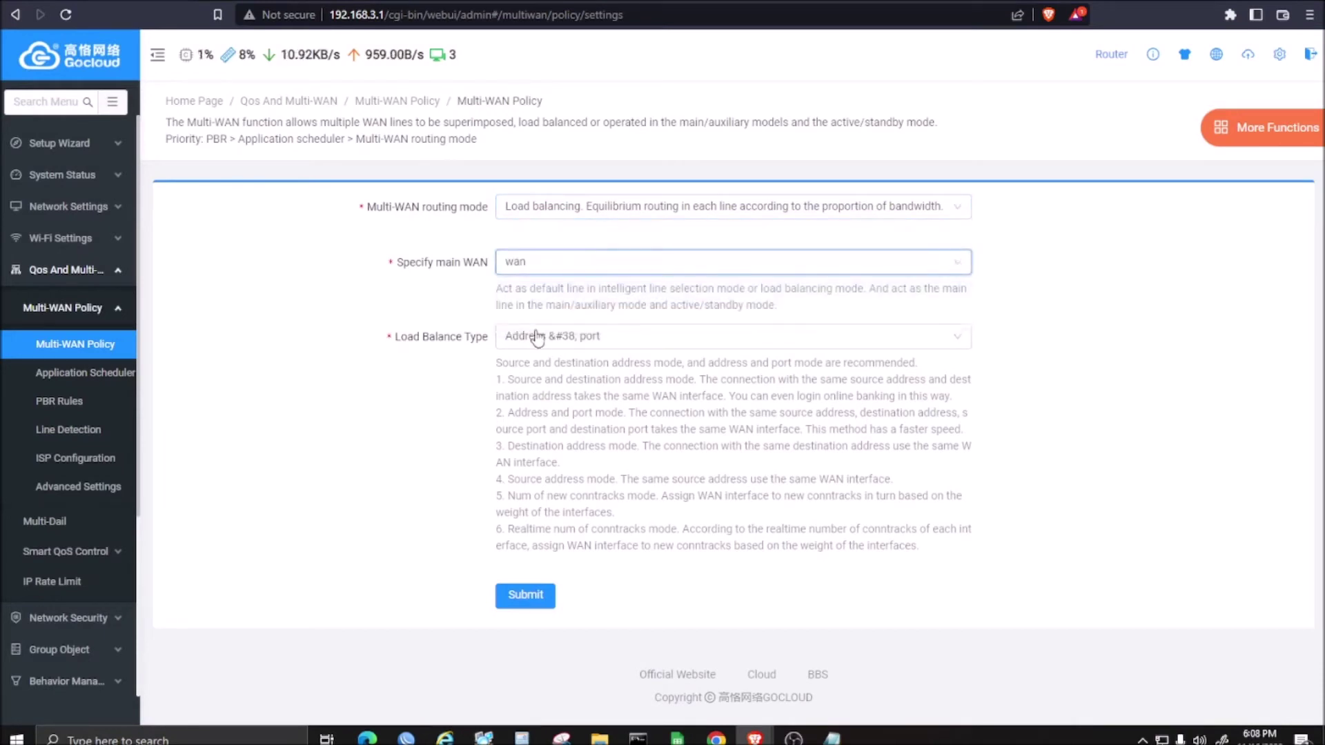
click(550, 338)
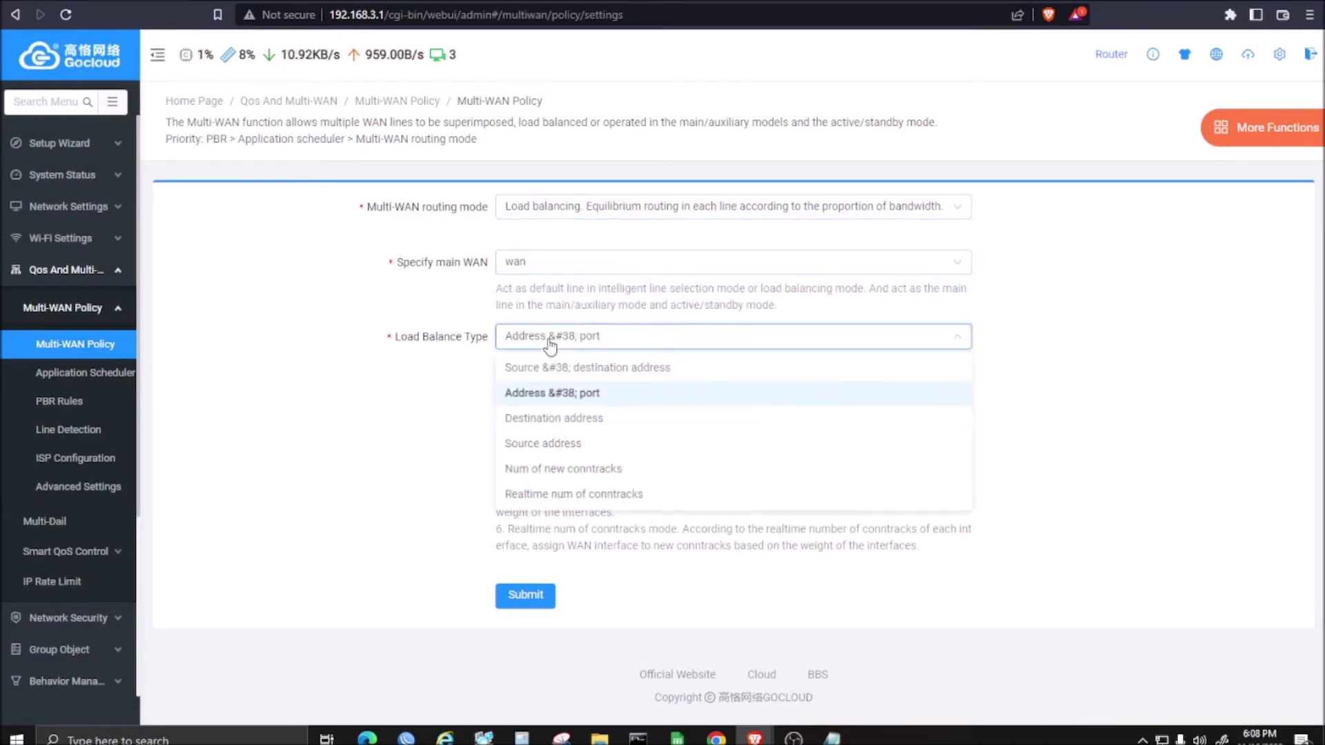
click(559, 390)
click(536, 602)
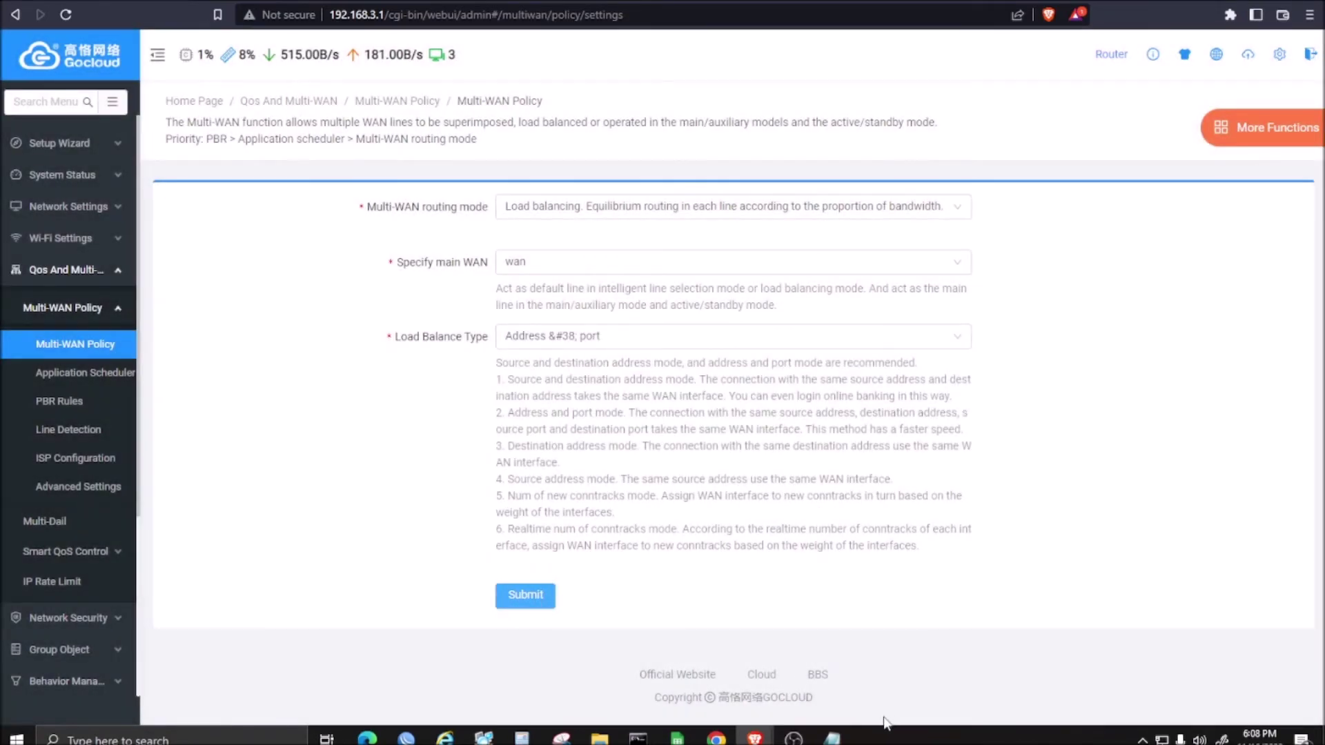
- Consult the Notepad steps list for the multiwan advance setting and submit the router's Multi-WAN Advanced Settings
click(832, 738)
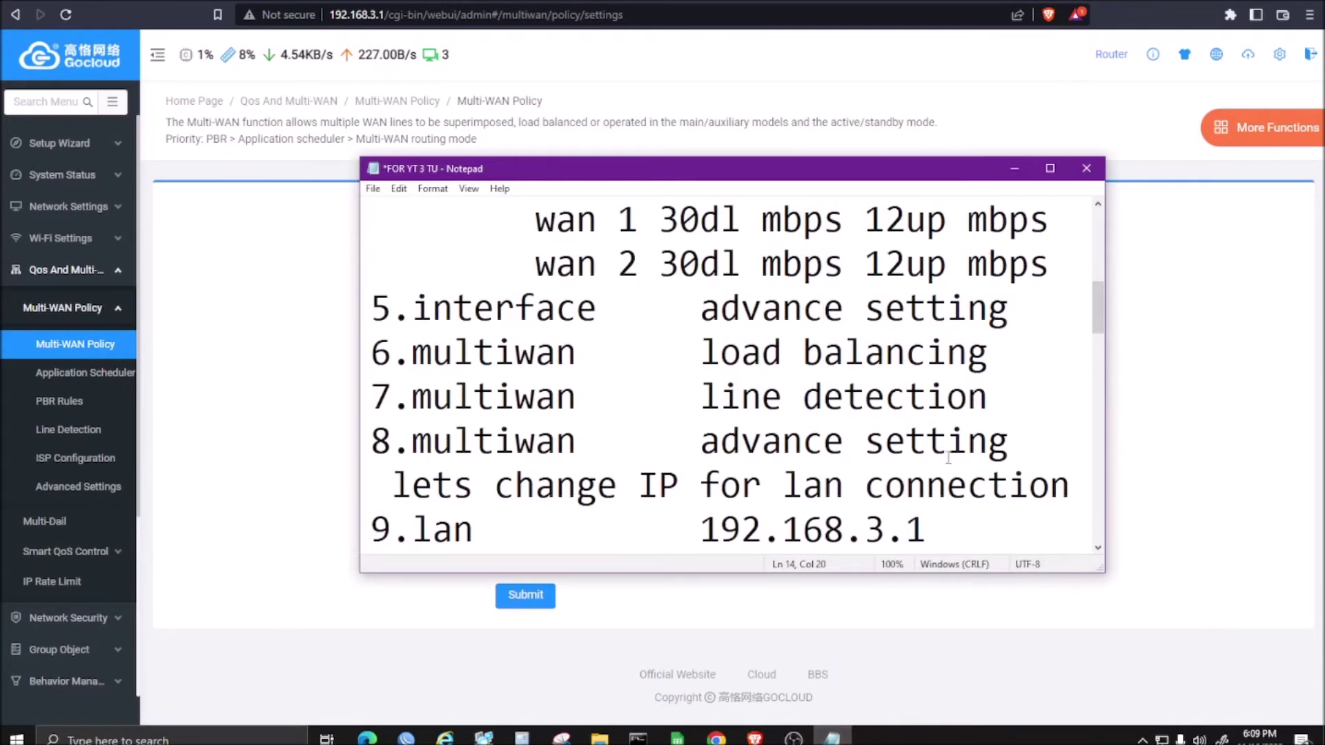
drag(1030, 441, 327, 427)
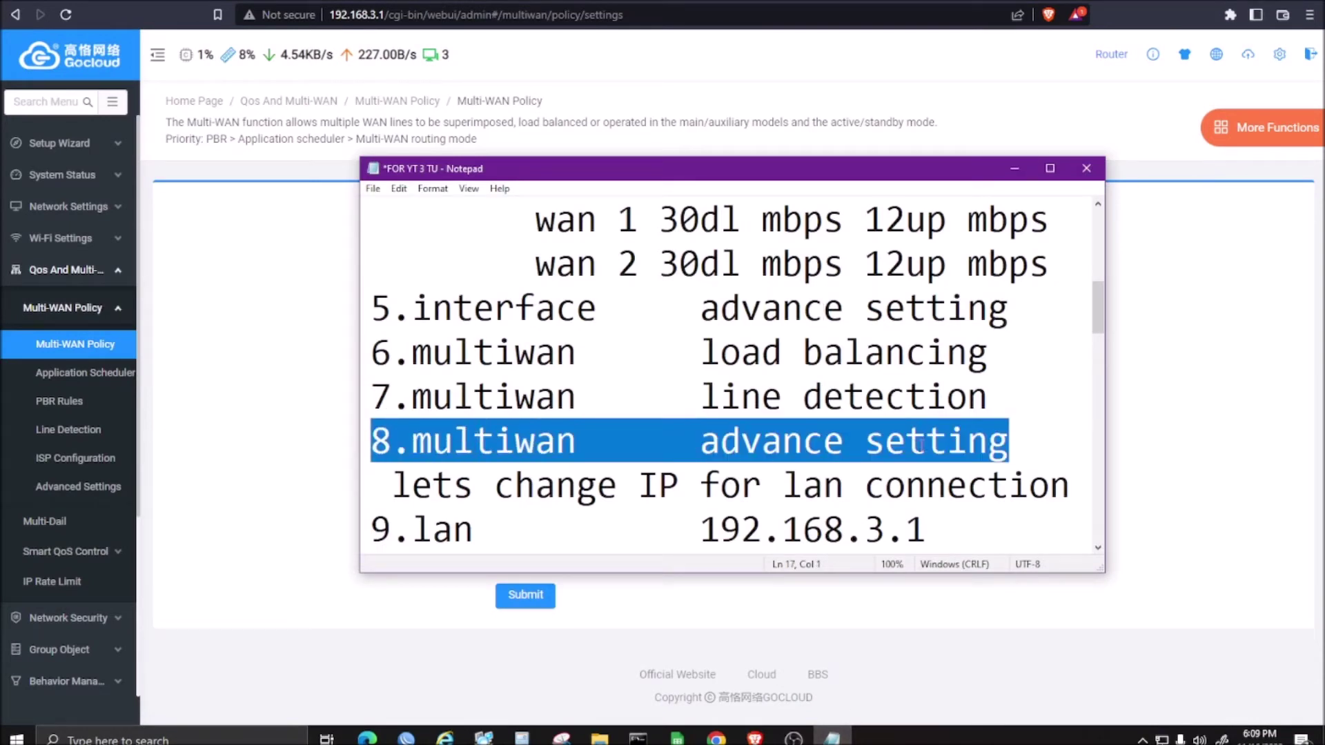
drag(1069, 483, 293, 425)
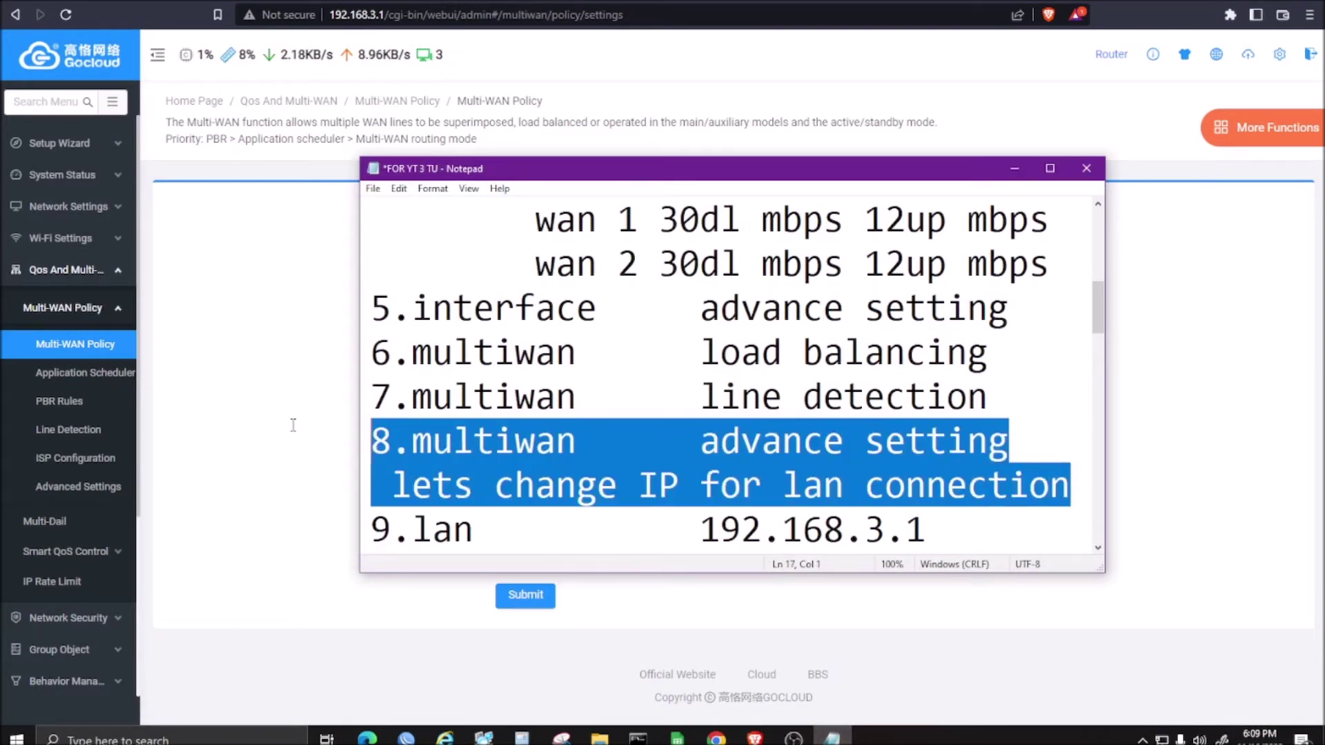
click(60, 347)
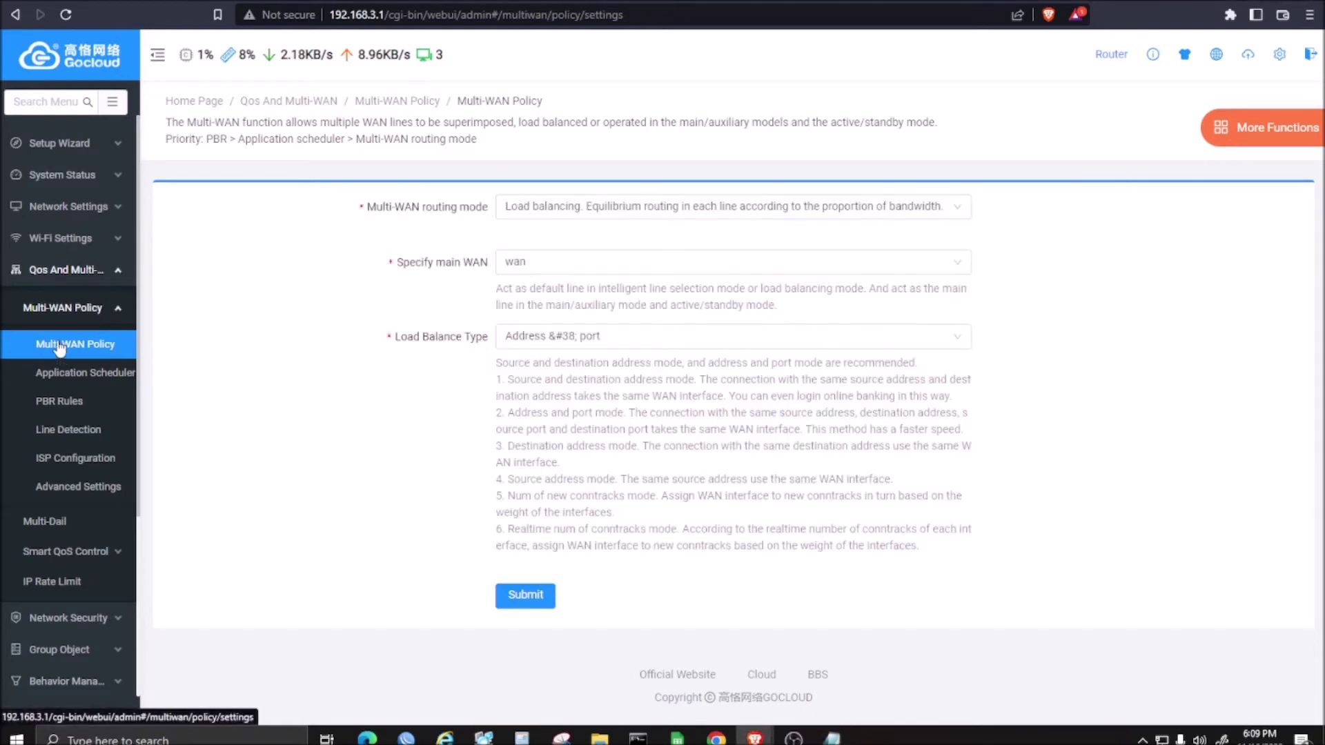
click(78, 487)
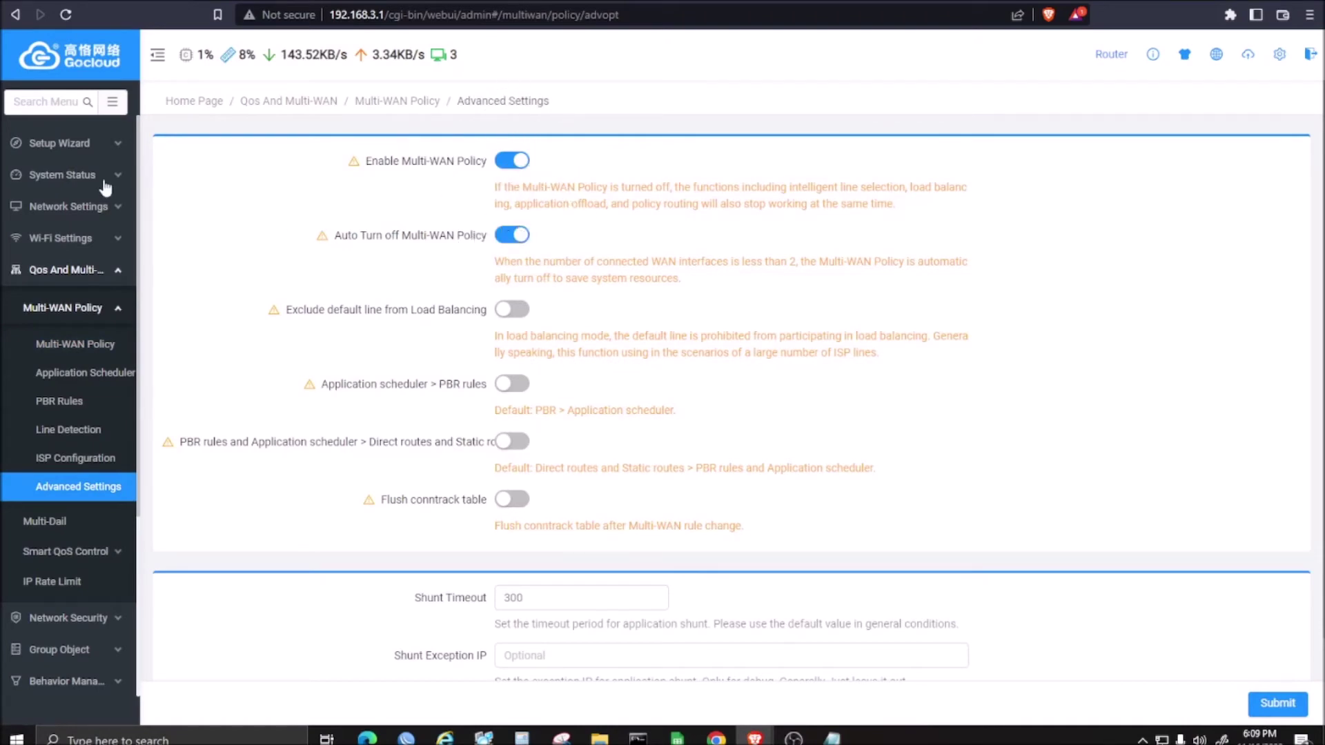
click(1293, 708)
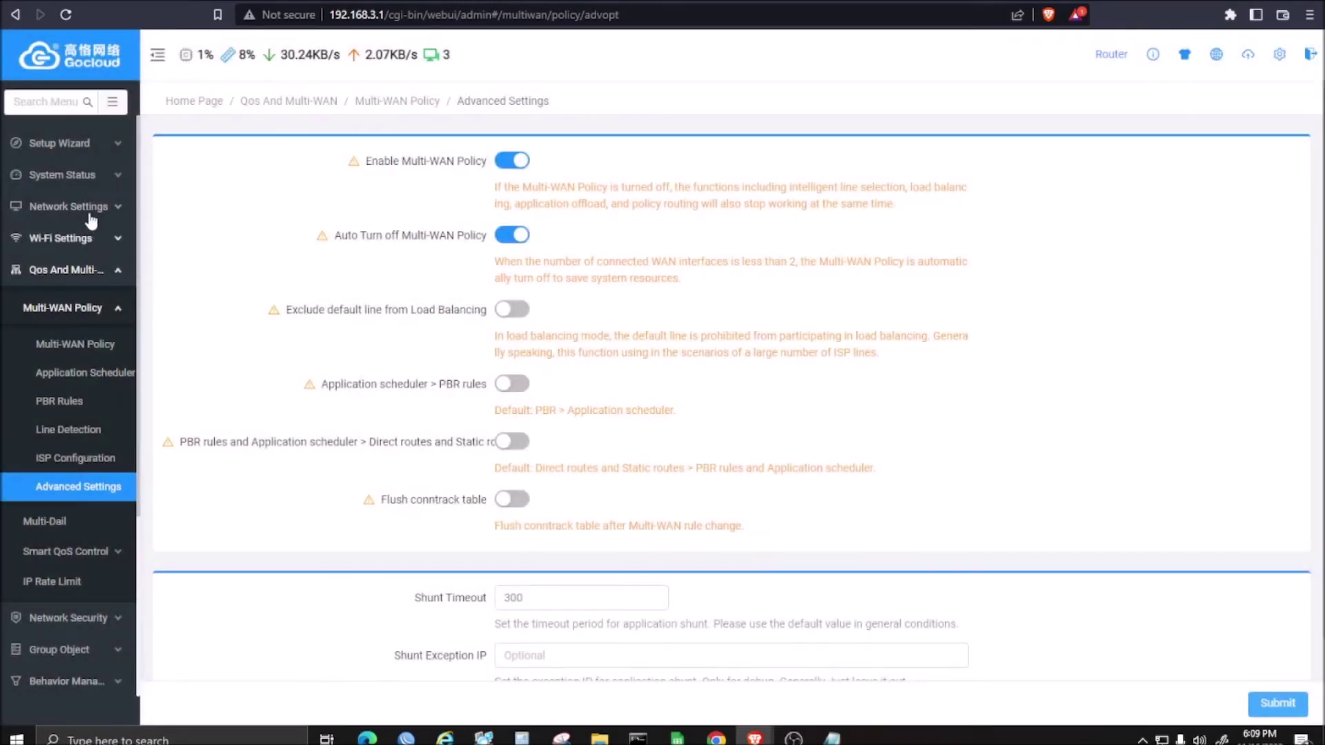
- Review the router's LAN configuration and the DHCP settings page under the network settings
click(89, 211)
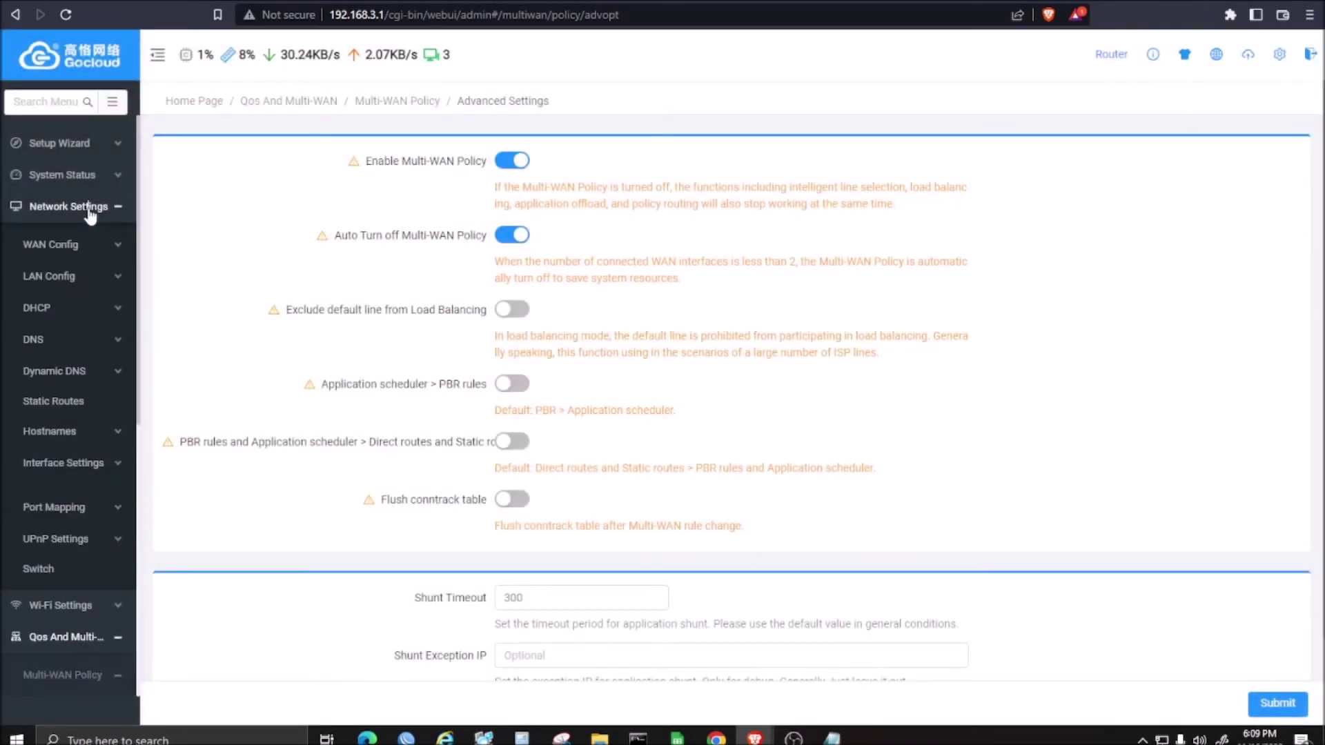
click(48, 276)
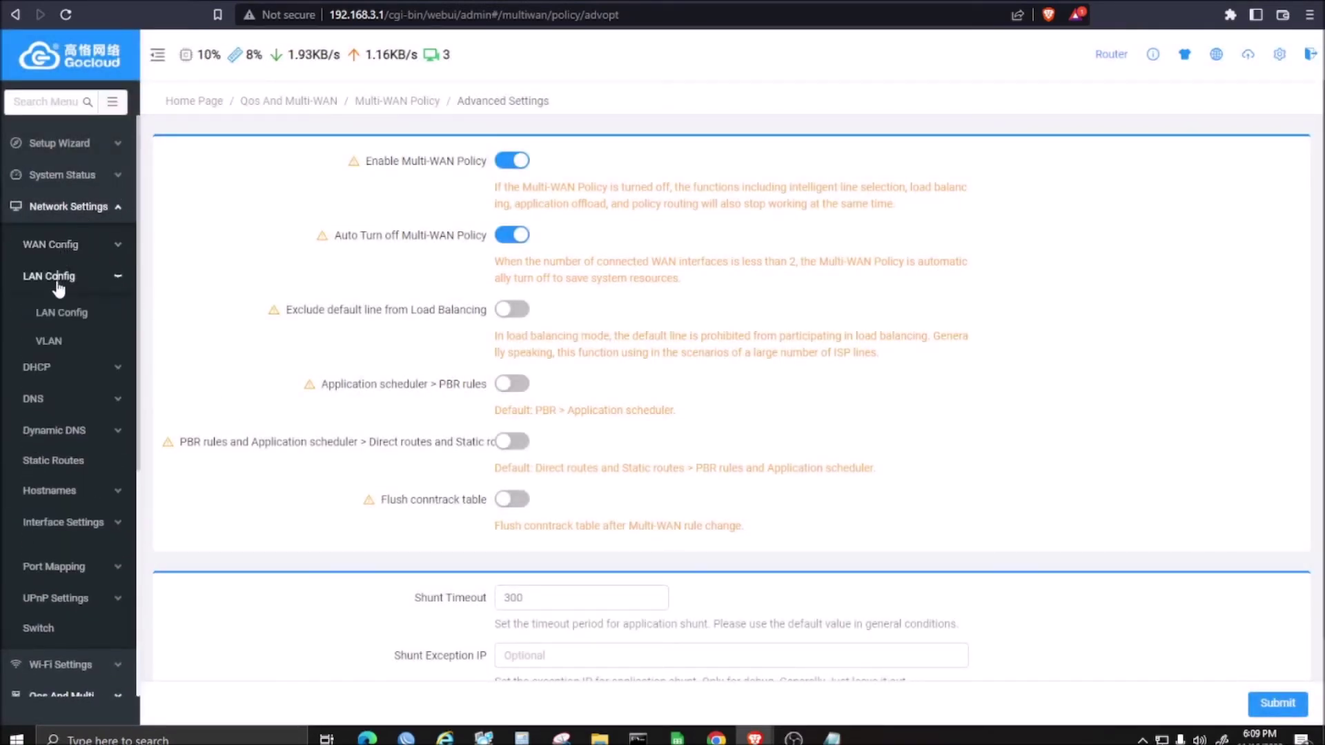
click(48, 324)
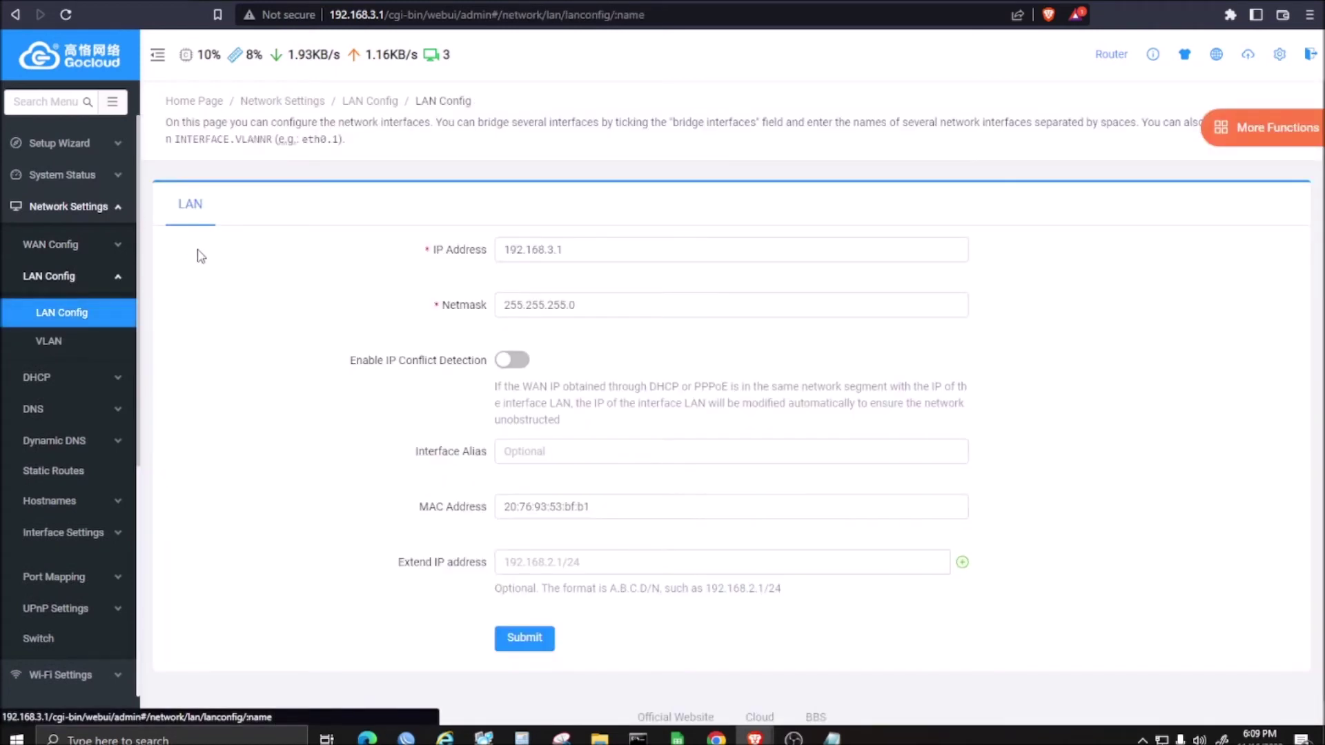
click(36, 377)
click(48, 414)
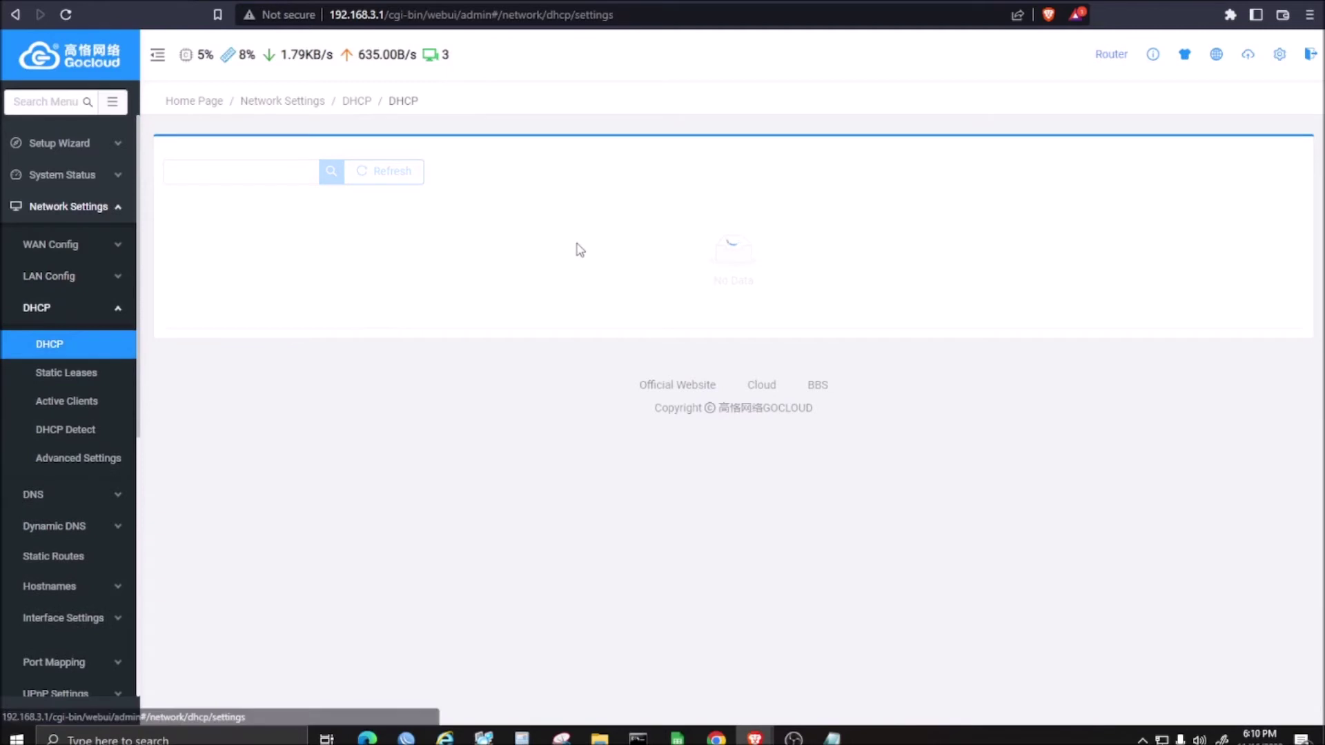
click(567, 266)
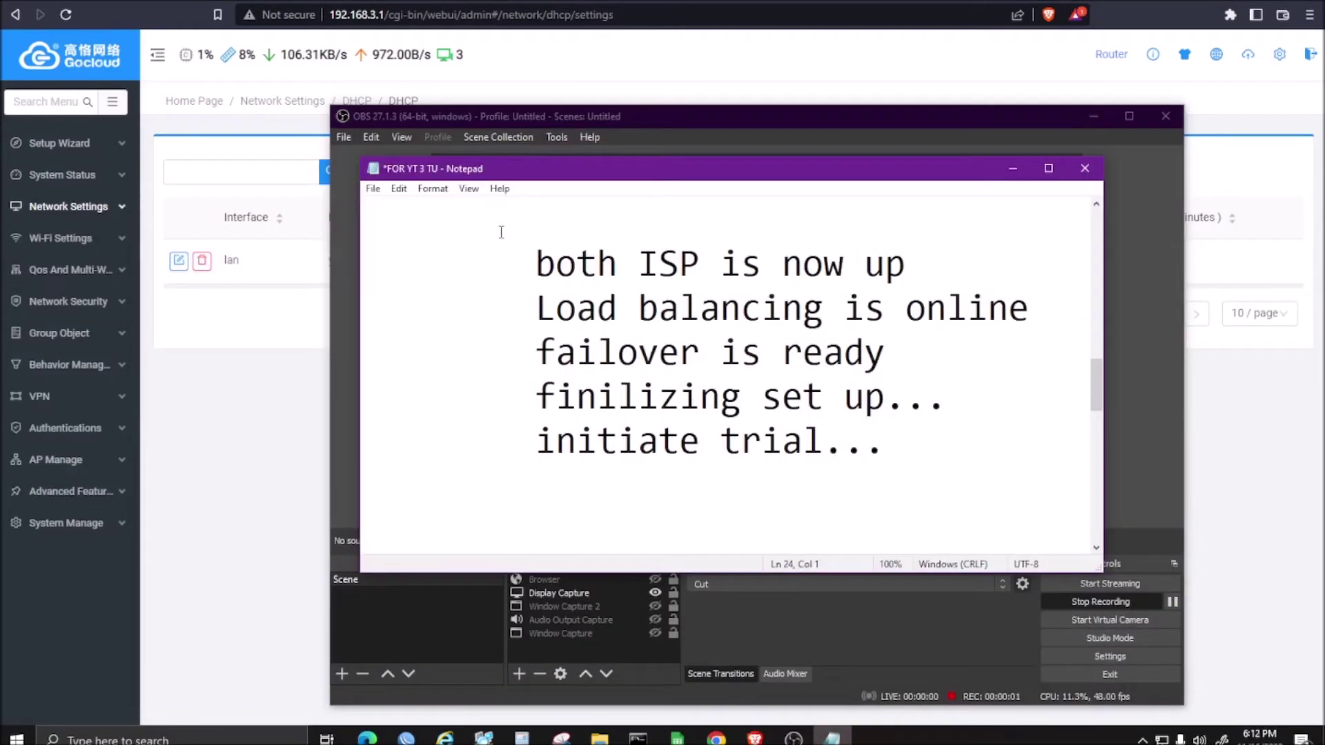
- Highlight the load balancing and failover status notes in Notepad and bring up the google.com, 192.168.4.1 and 192.168.8.1 pings in Command Prompt
drag(503, 230, 912, 467)
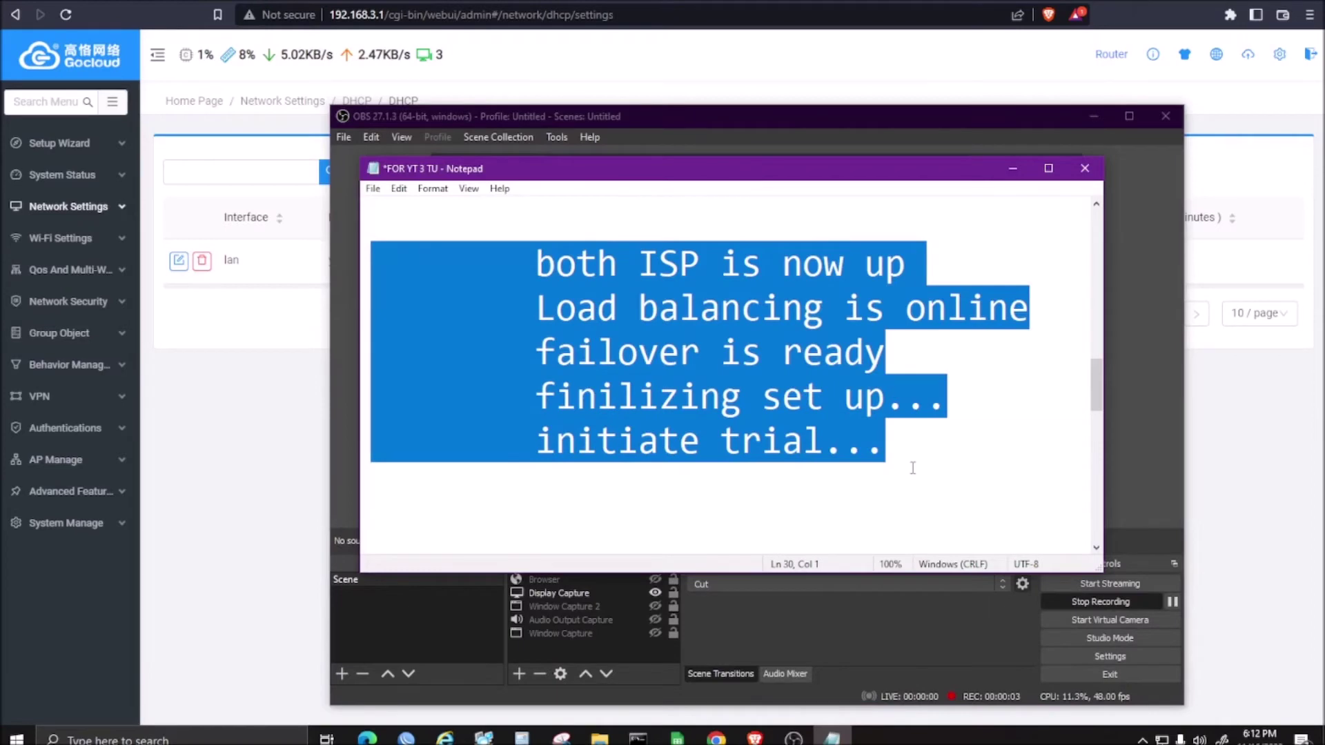
mouse_move(637, 737)
click(516, 652)
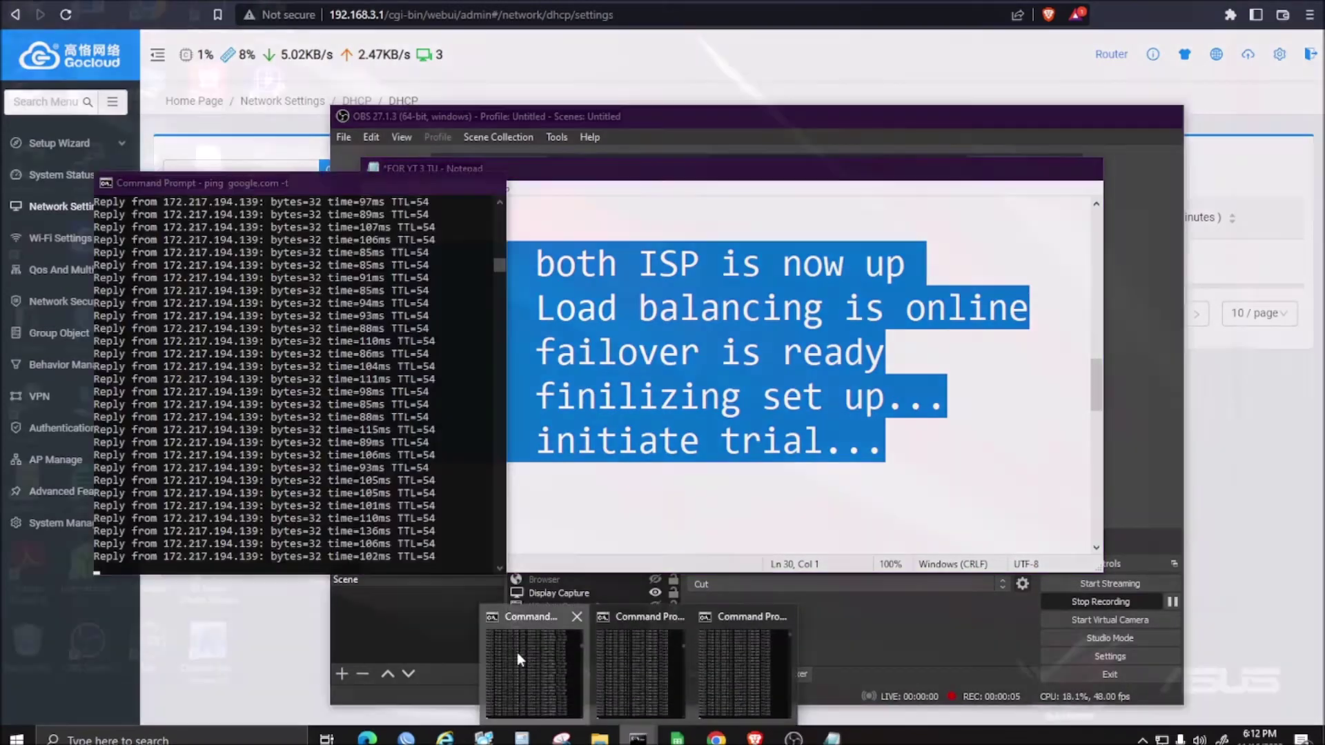
mouse_move(638, 737)
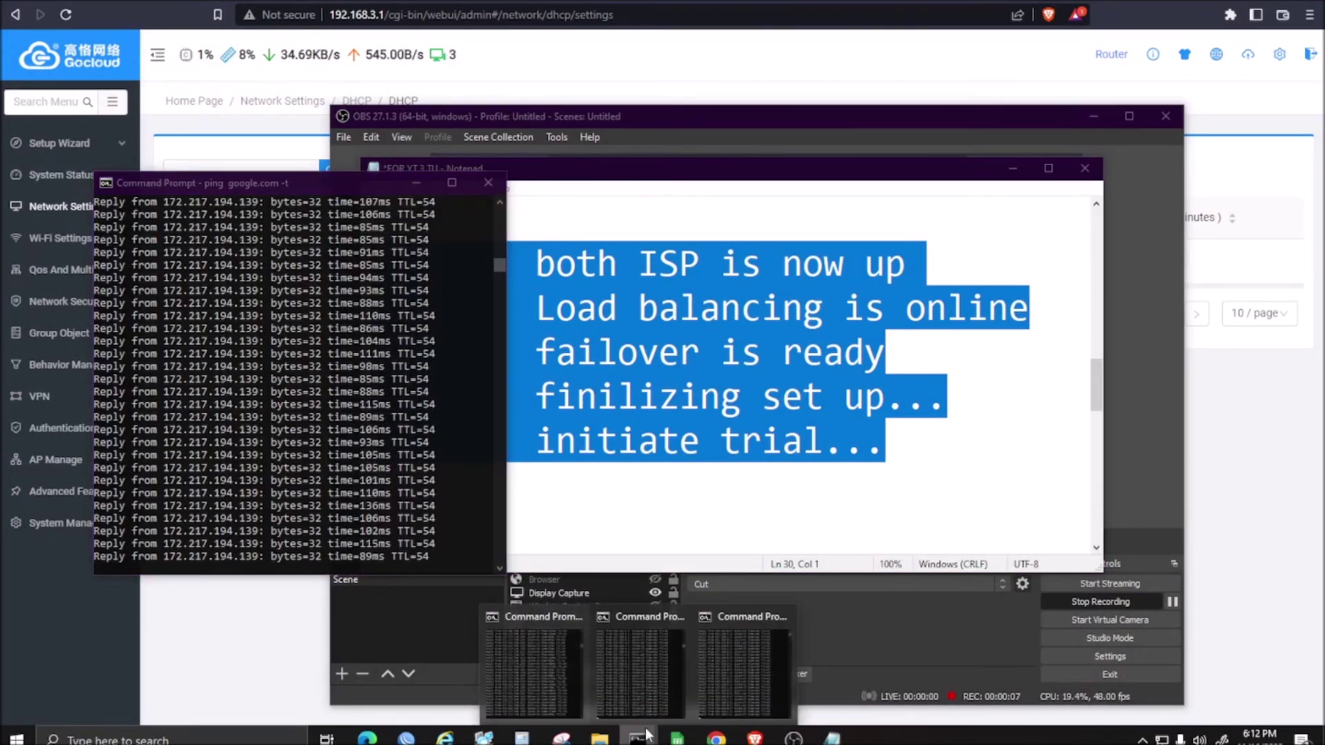
mouse_move(638, 658)
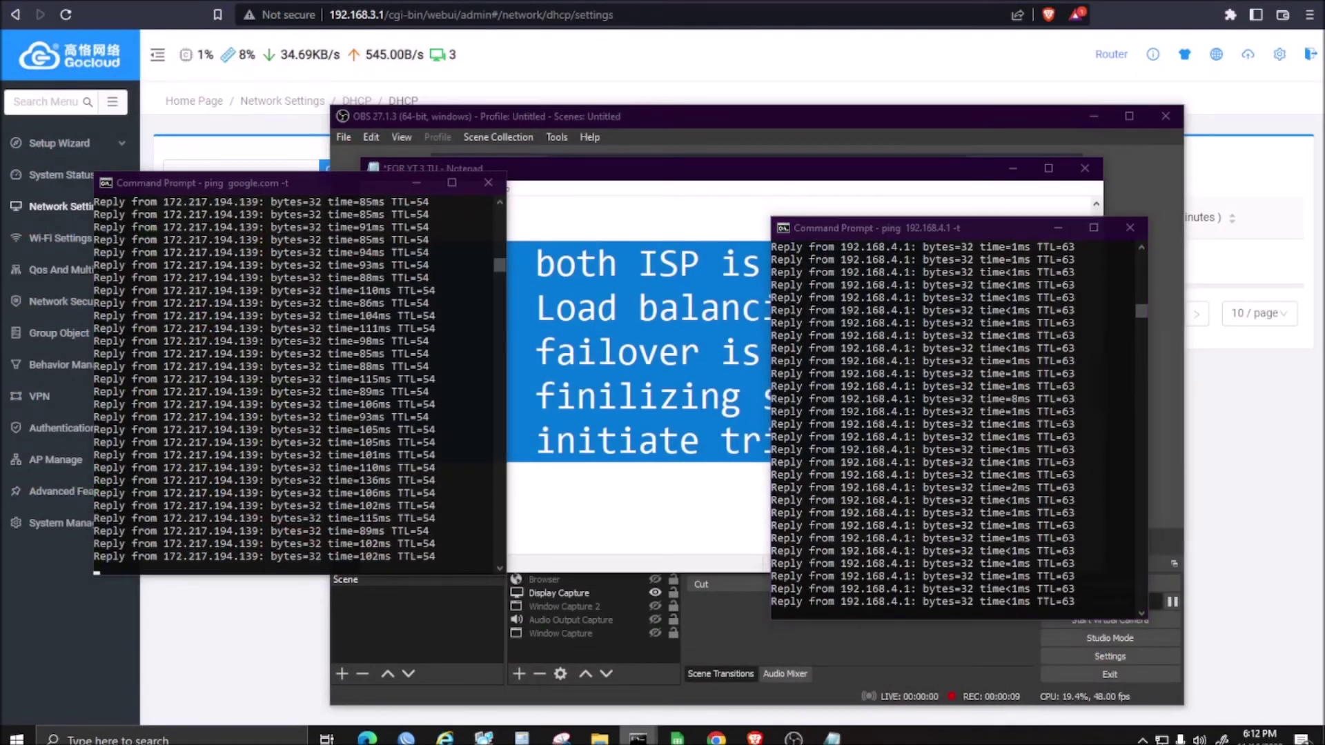
click(781, 687)
drag(604, 220, 674, 240)
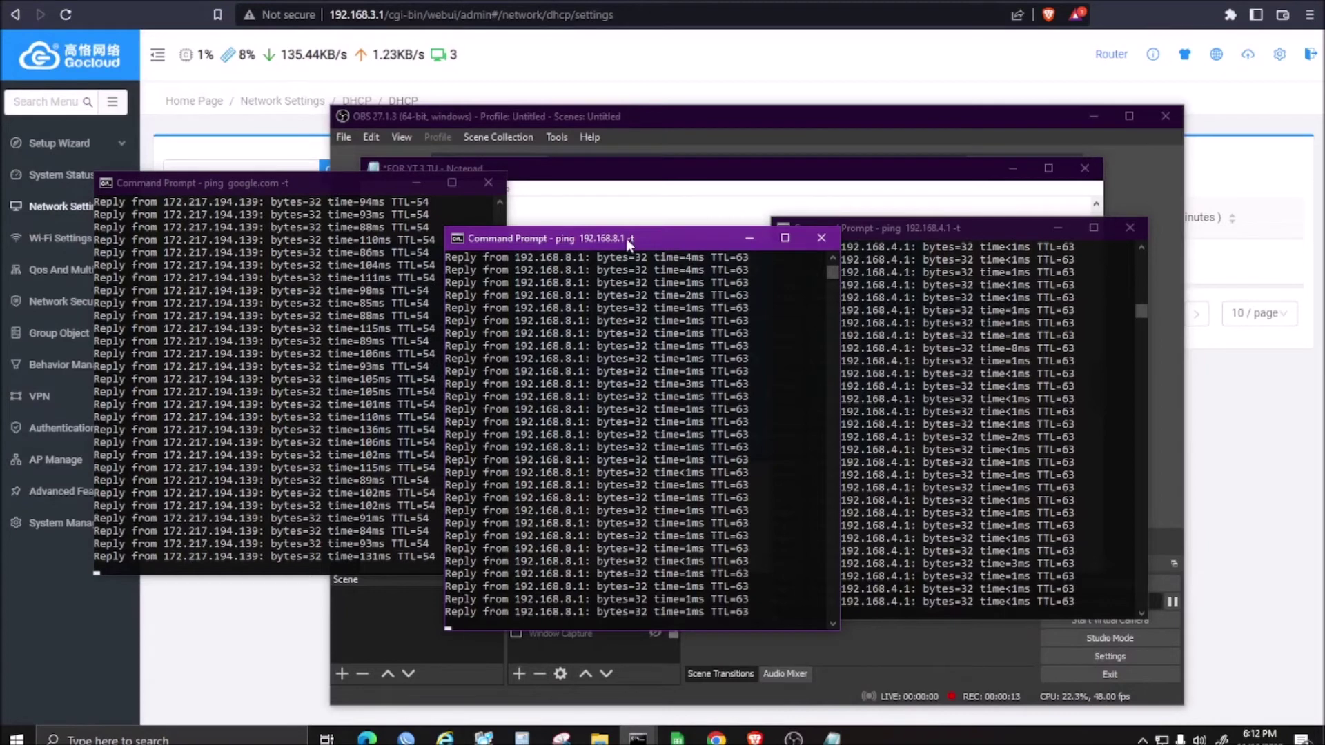
click(959, 233)
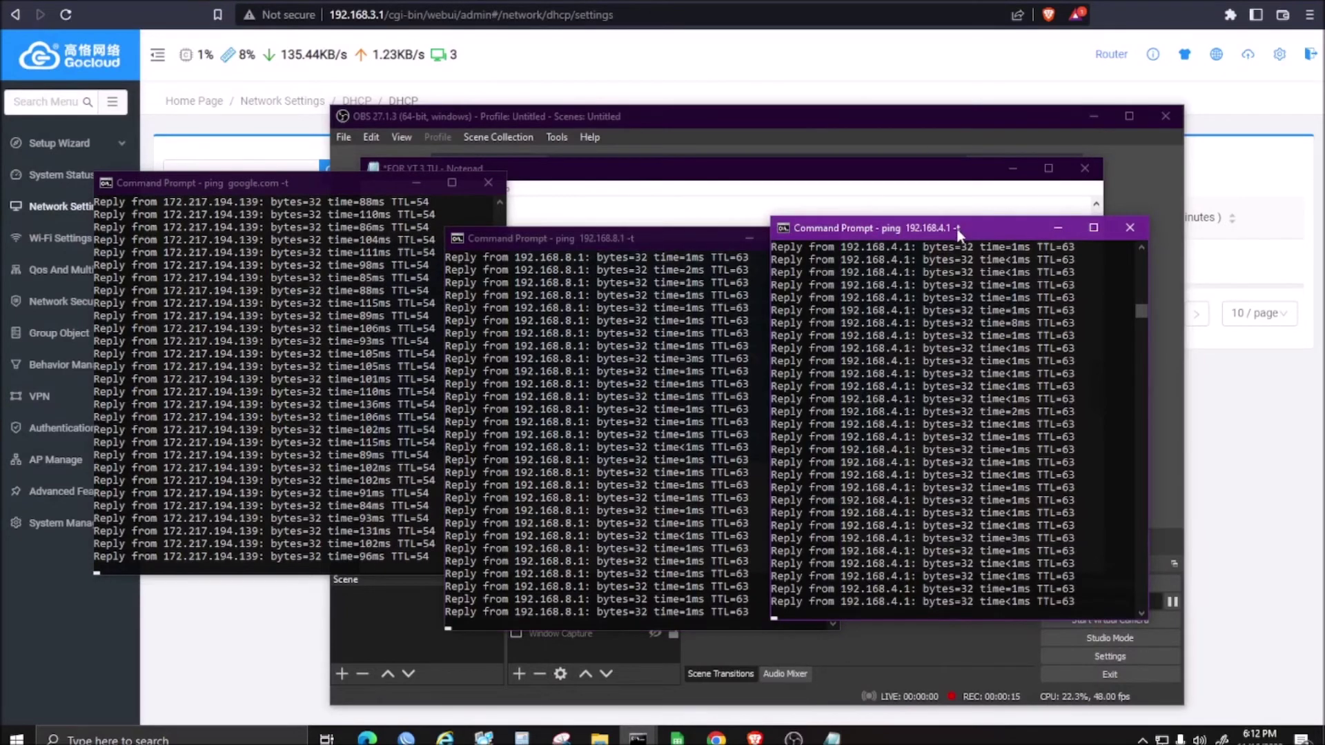
- Return to the Notepad notes and highlight the "disconnect 192.168.8.1" line of the failover trial
click(759, 167)
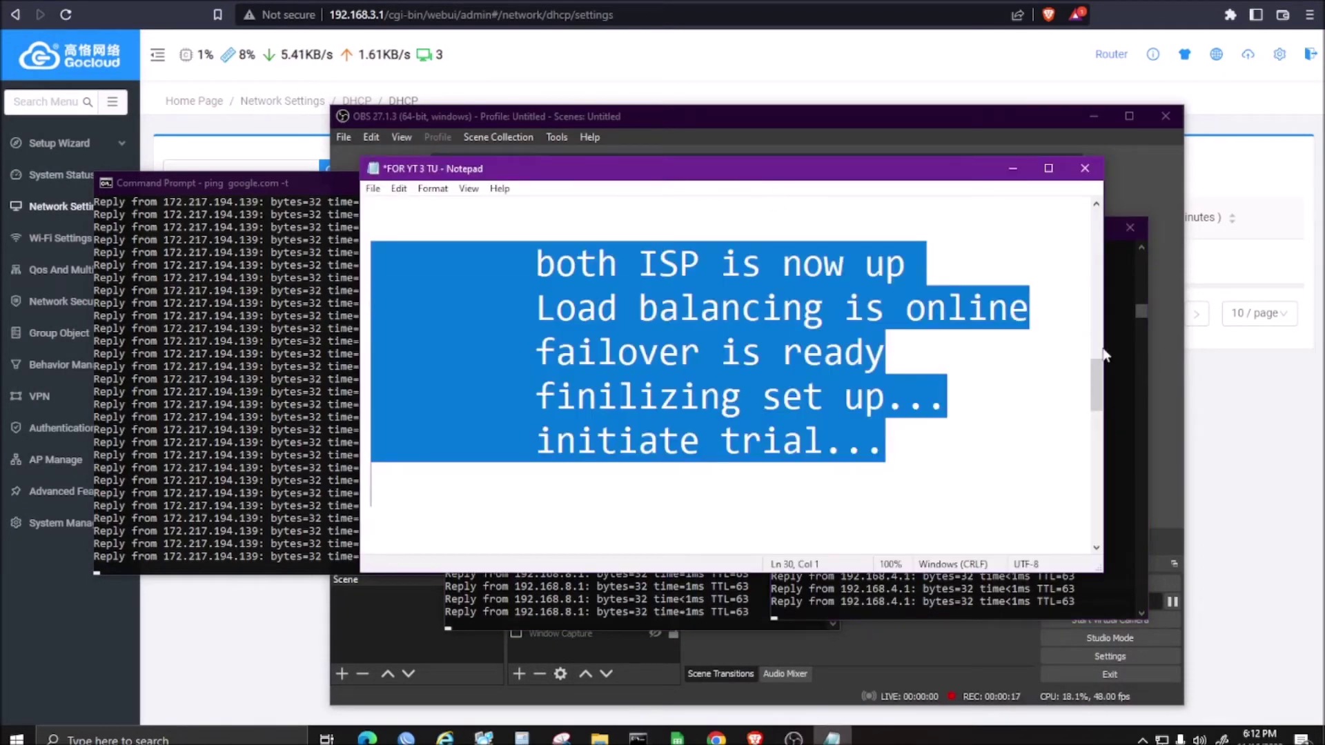
drag(1098, 387, 1102, 428)
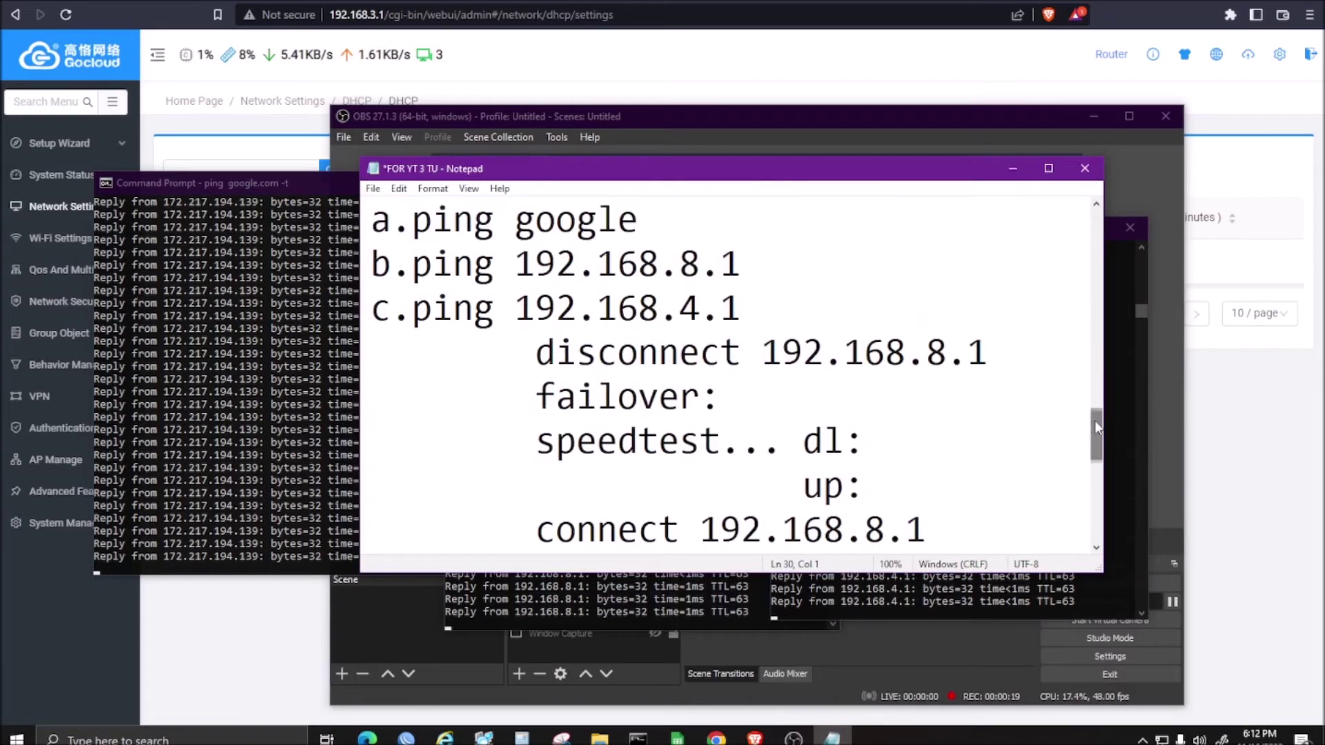
drag(530, 351, 1016, 378)
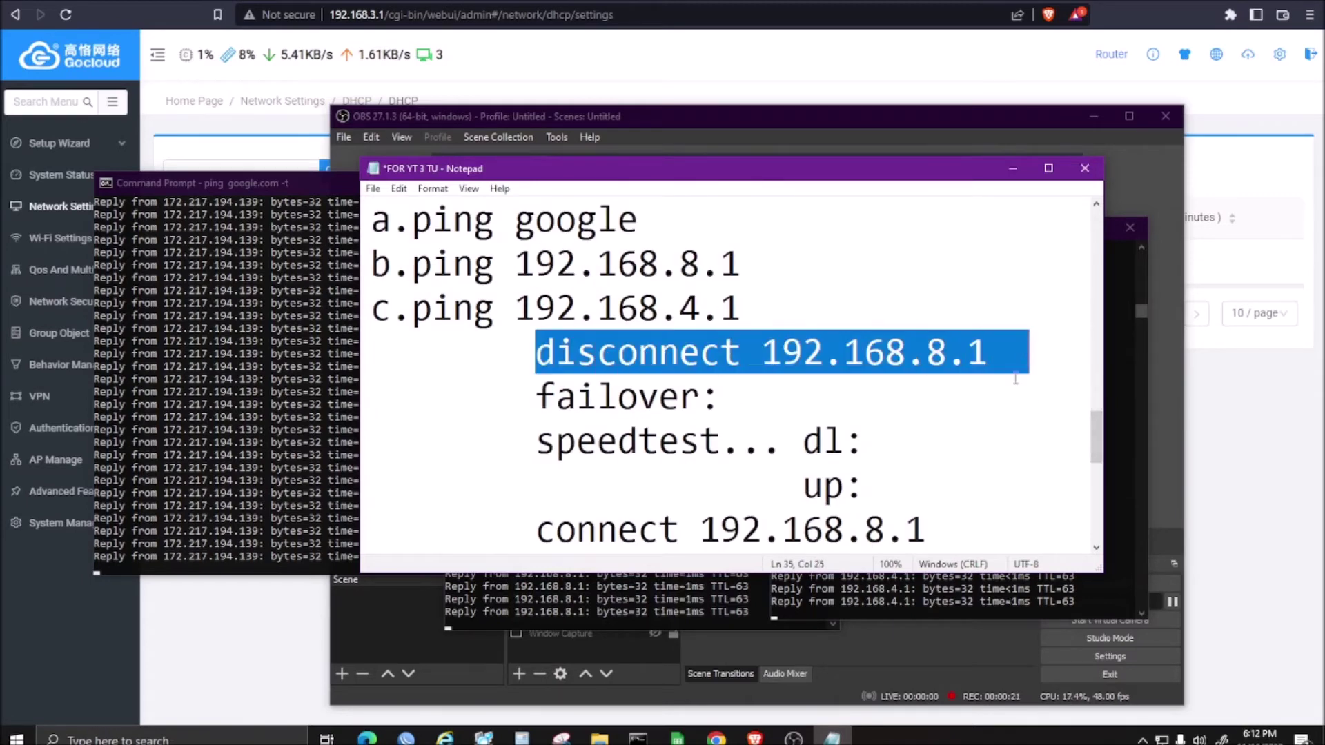
- Check the running pings of 192.168.8.1 and google.com in Command Prompt during the disconnect trial
click(634, 607)
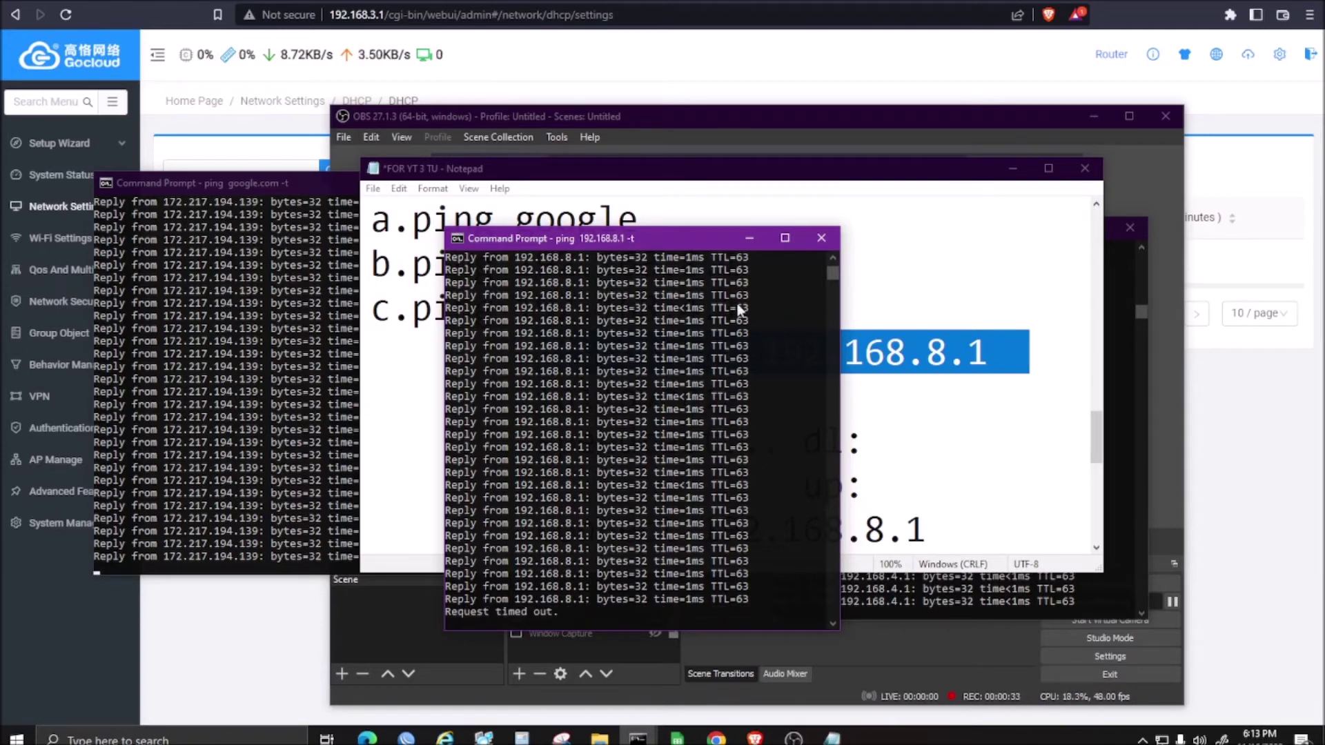
key(ctrl)
click(274, 528)
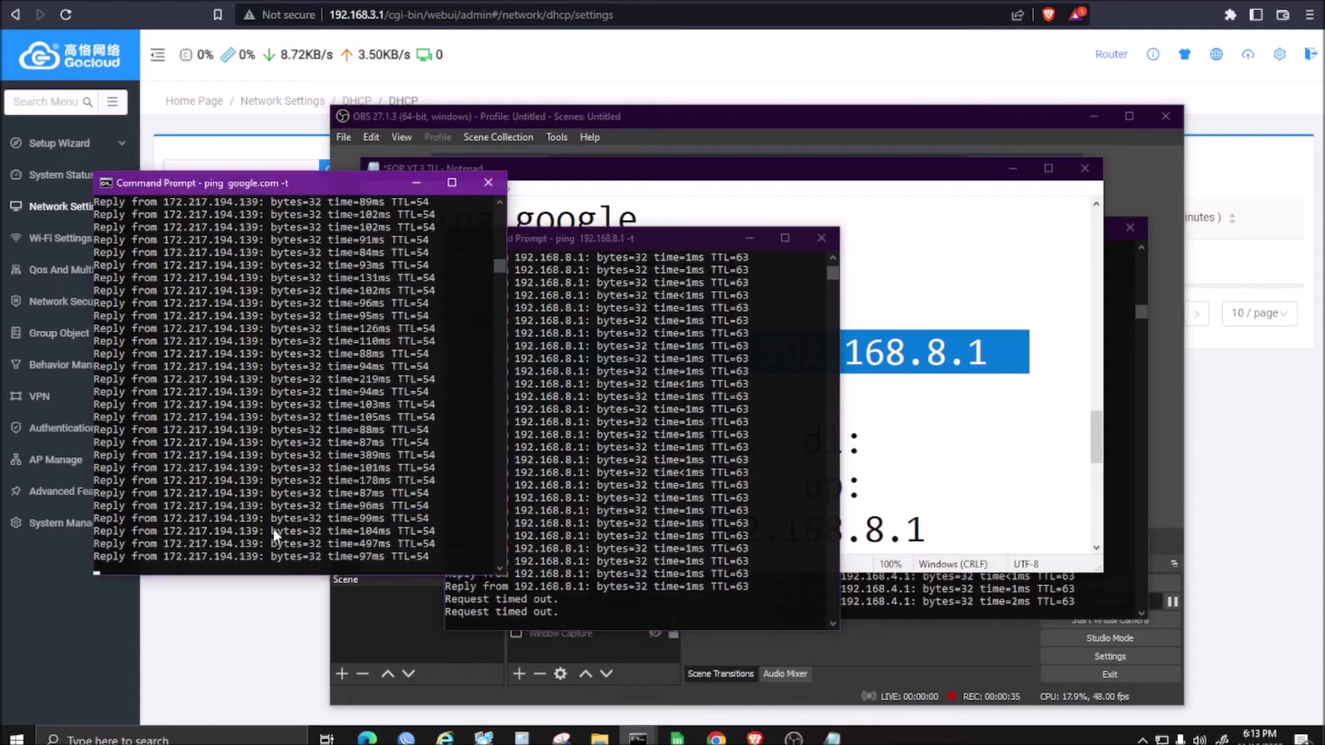
- Return to the Notepad notes and record "success" on the failover line under "disconnect 192.168.8.1"
click(833, 737)
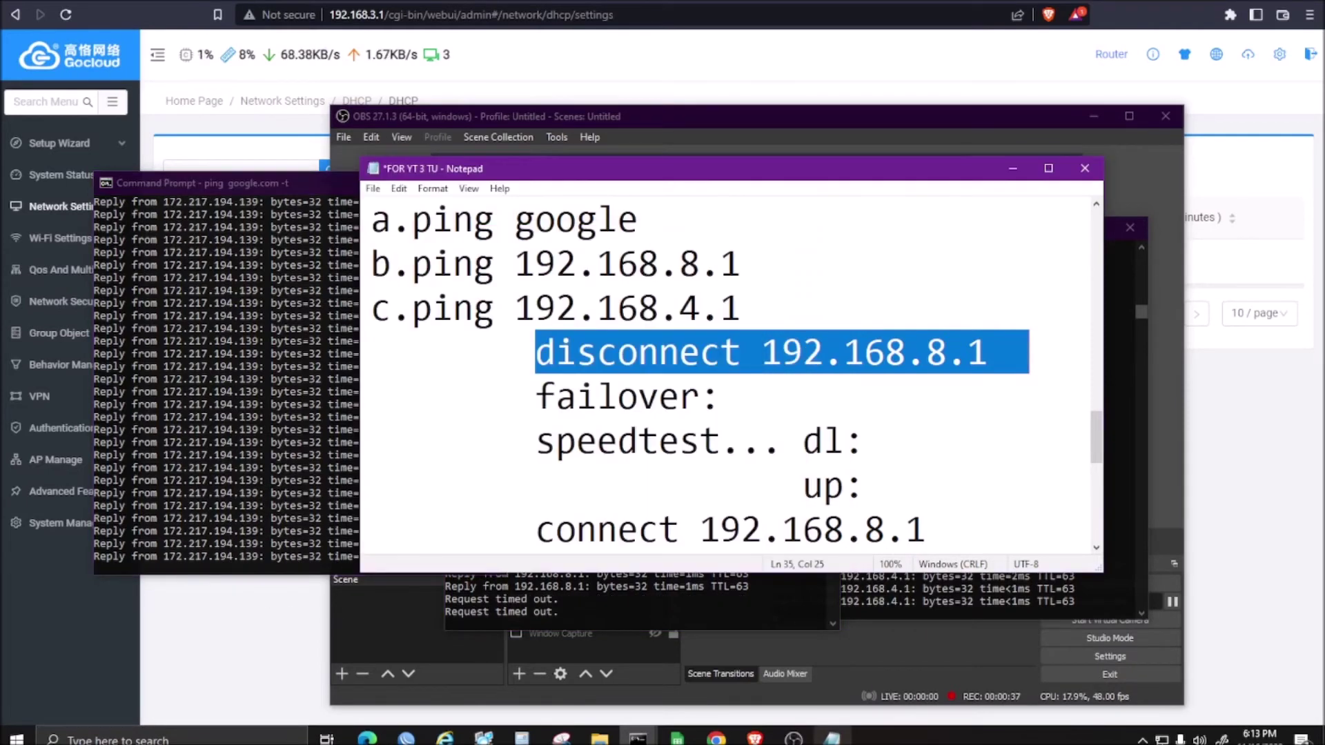
drag(830, 409, 502, 399)
click(743, 391)
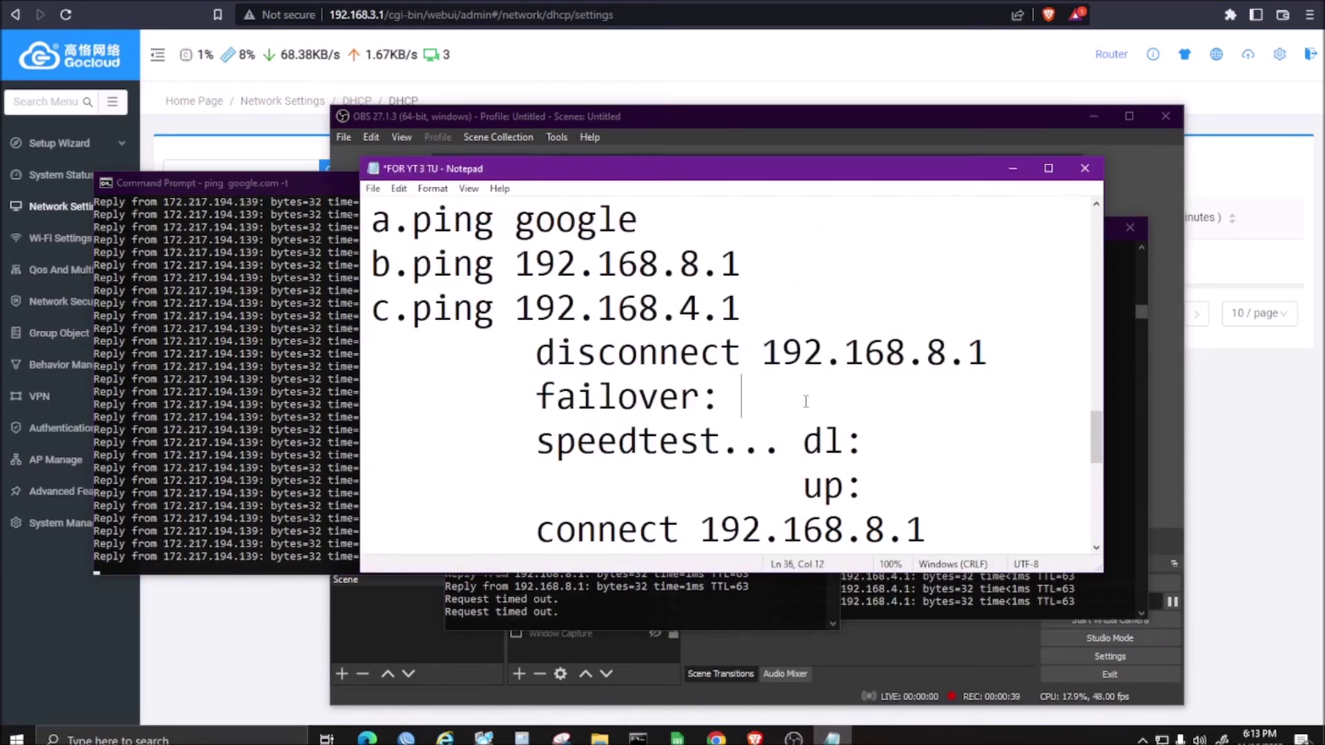
text(succe)
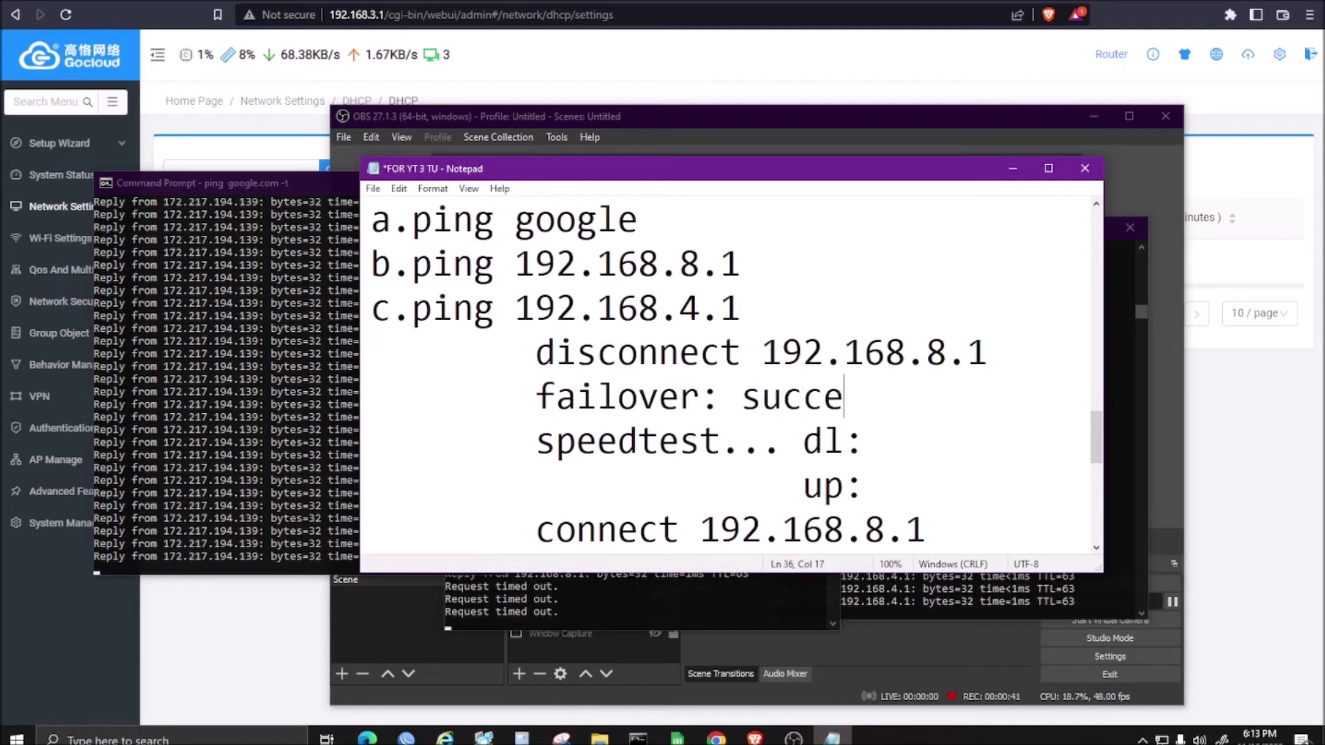
text(ss)
- Check the 192.168.8.1 ping in Command Prompt and the WAN2 (Smart) interface status on the router's system overview page
click(661, 597)
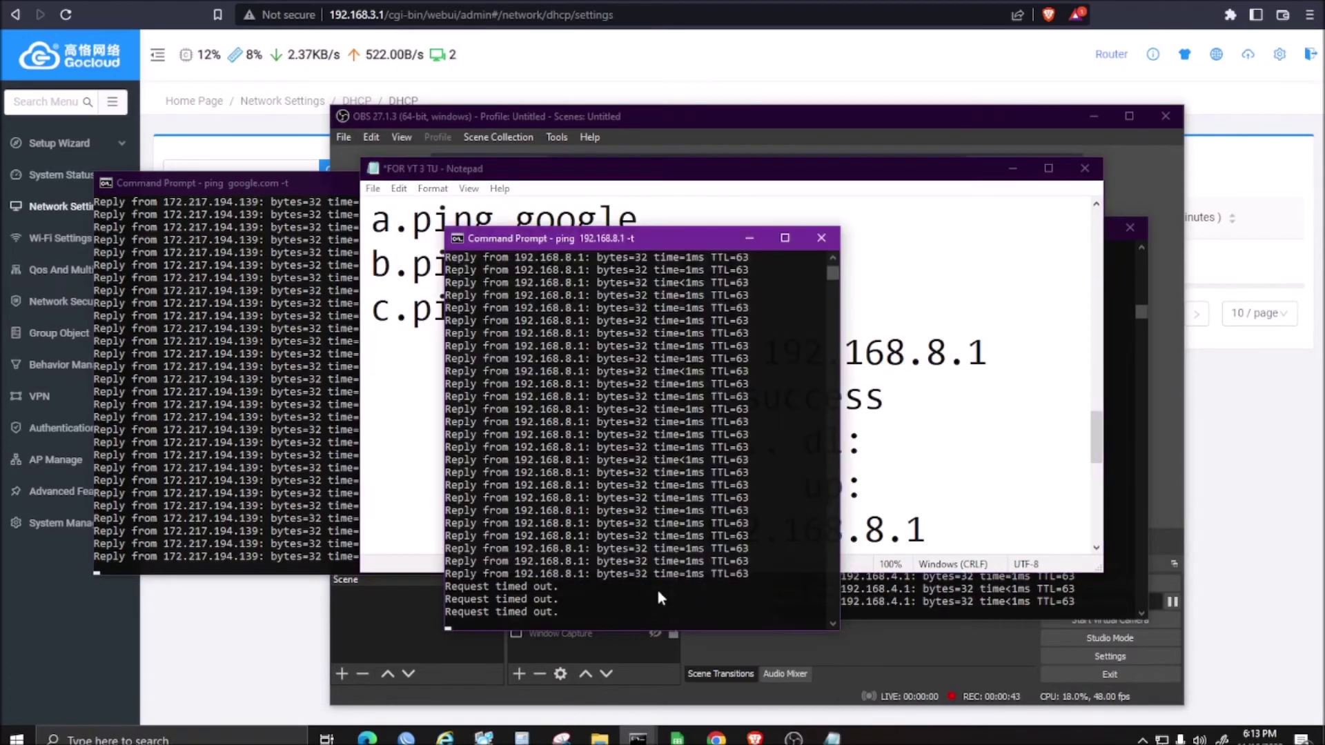
drag(690, 241, 699, 171)
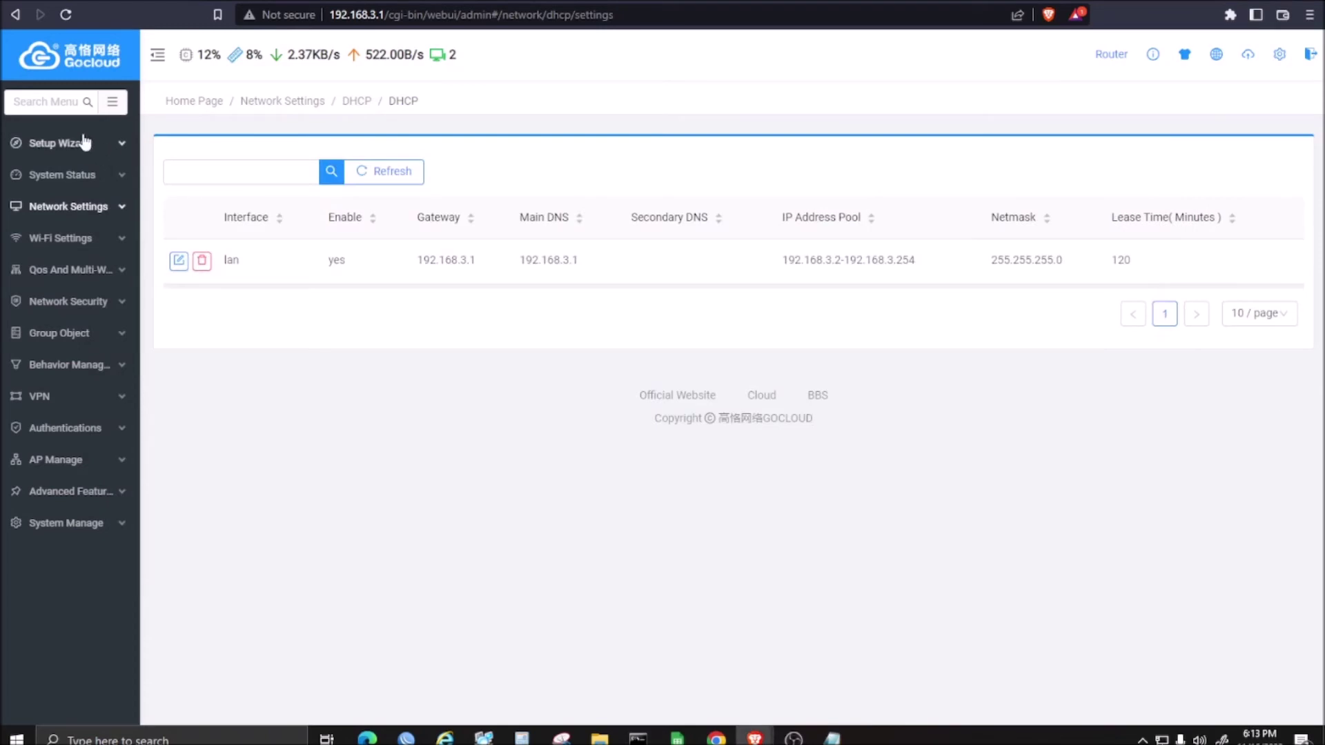
click(61, 76)
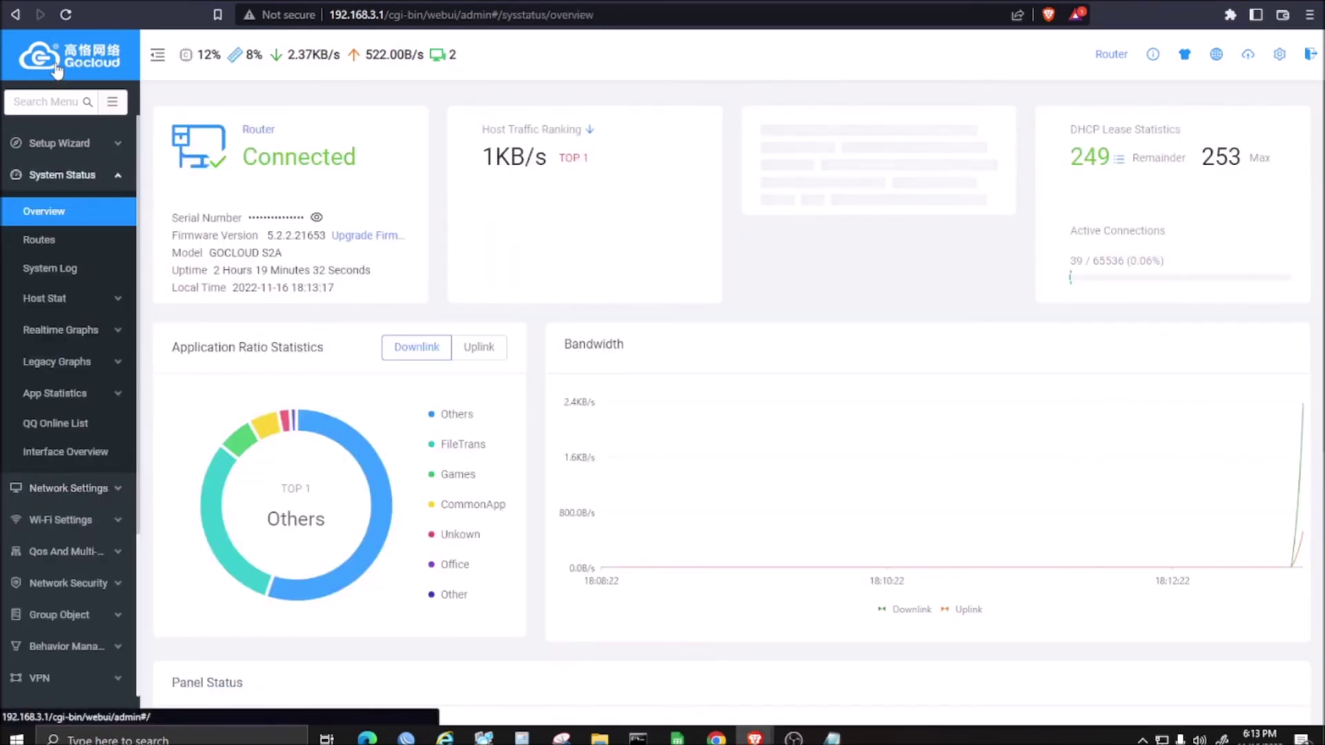
scroll(1130, 528, down, 9)
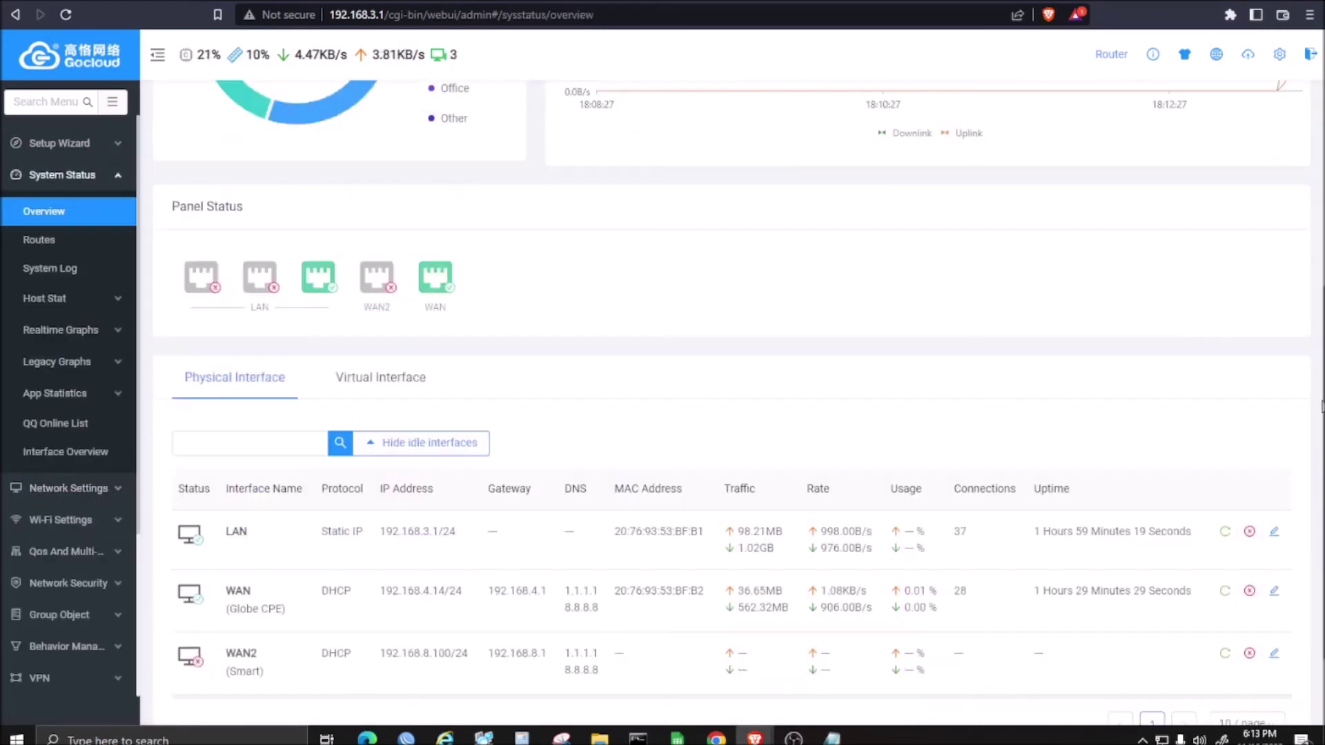
click(208, 551)
click(209, 552)
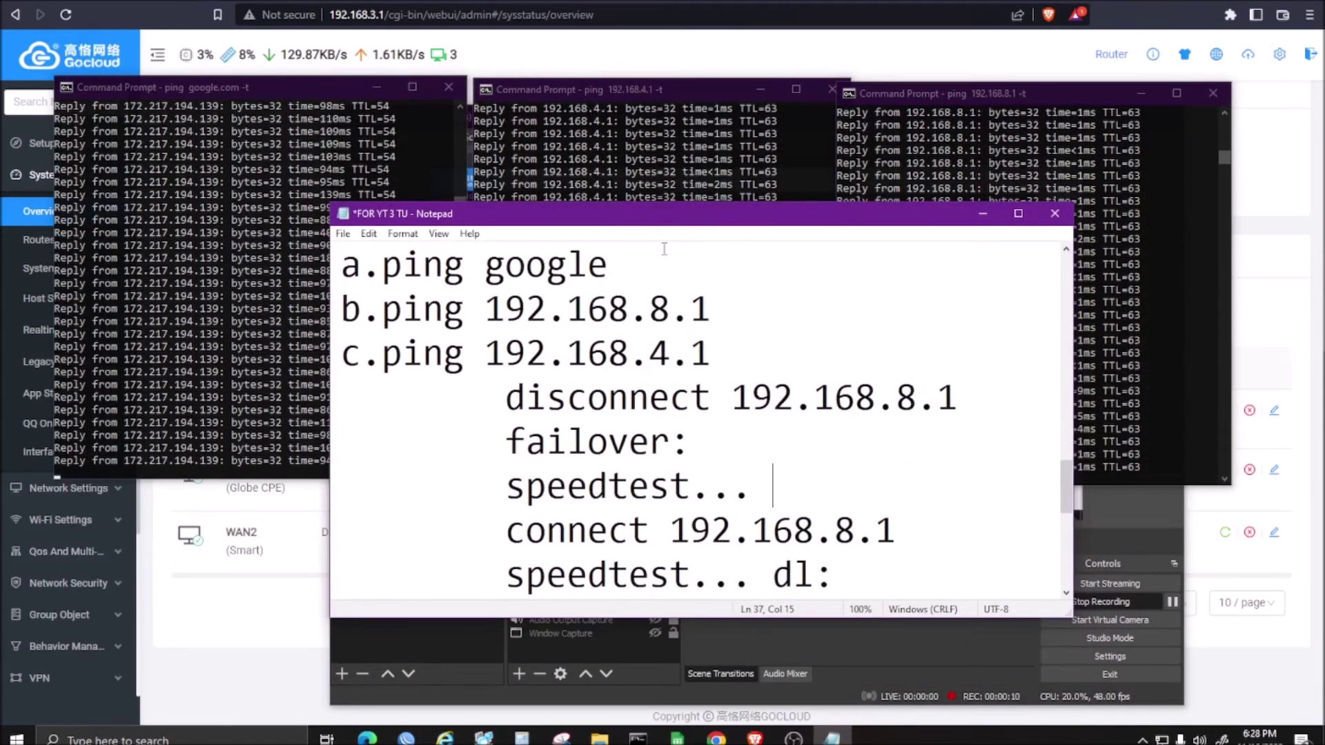
- Highlight the google, 192.168.8.1 and 192.168.4.1 ping lines in the notes and bring up each matching ping in Command Prompt
drag(613, 263, 341, 267)
click(193, 90)
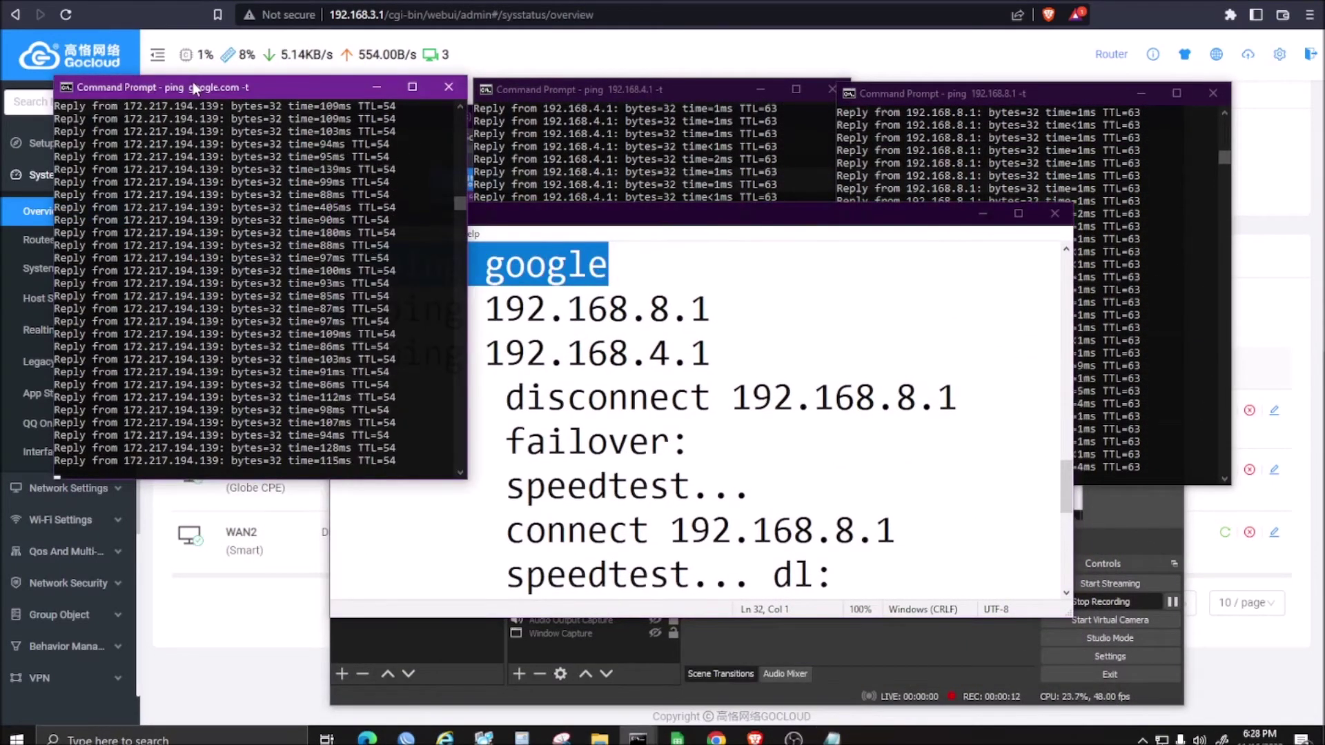
drag(711, 309, 362, 308)
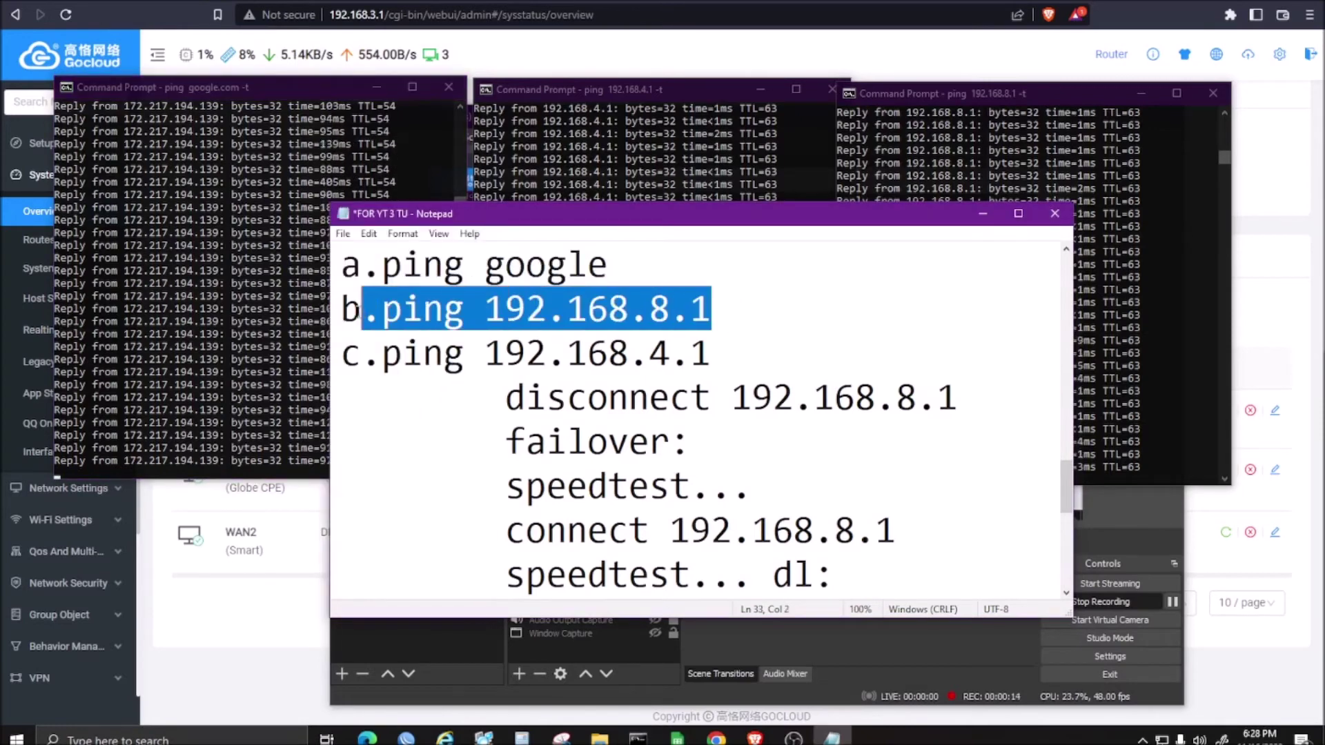
click(943, 93)
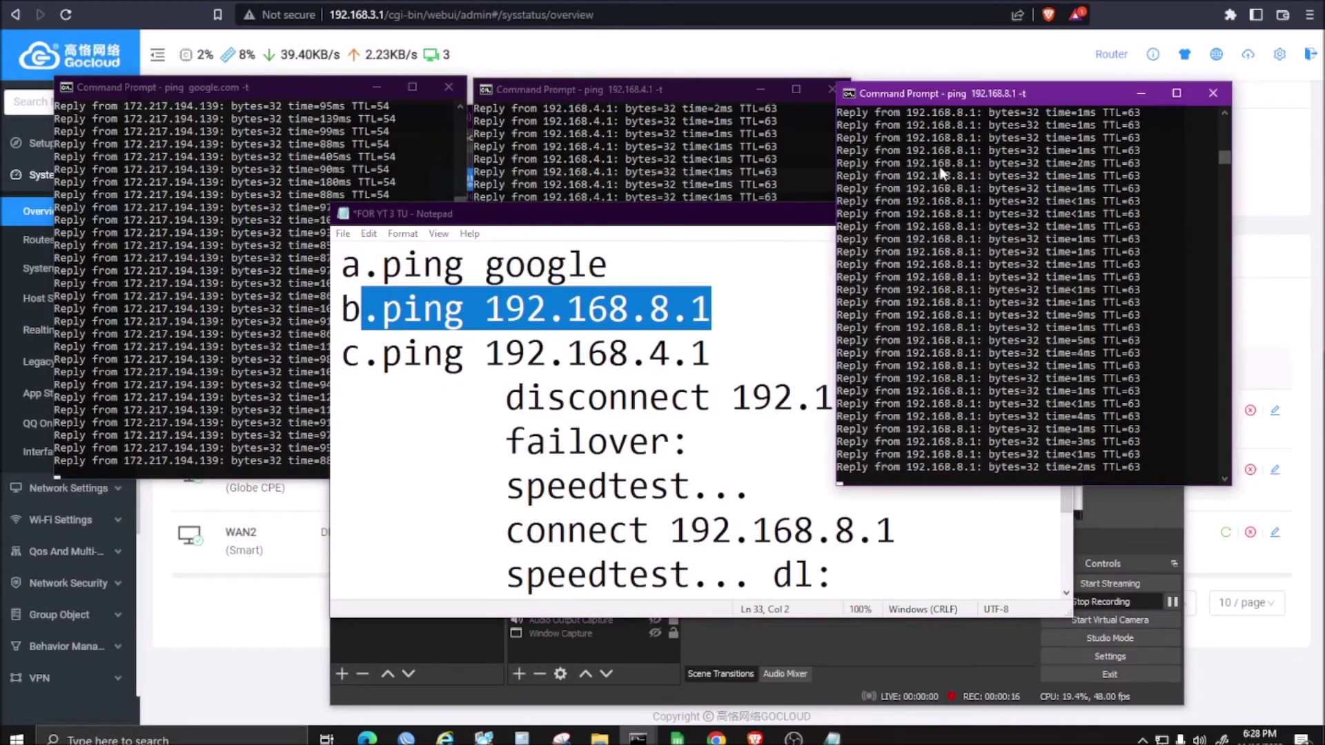
drag(768, 354, 361, 354)
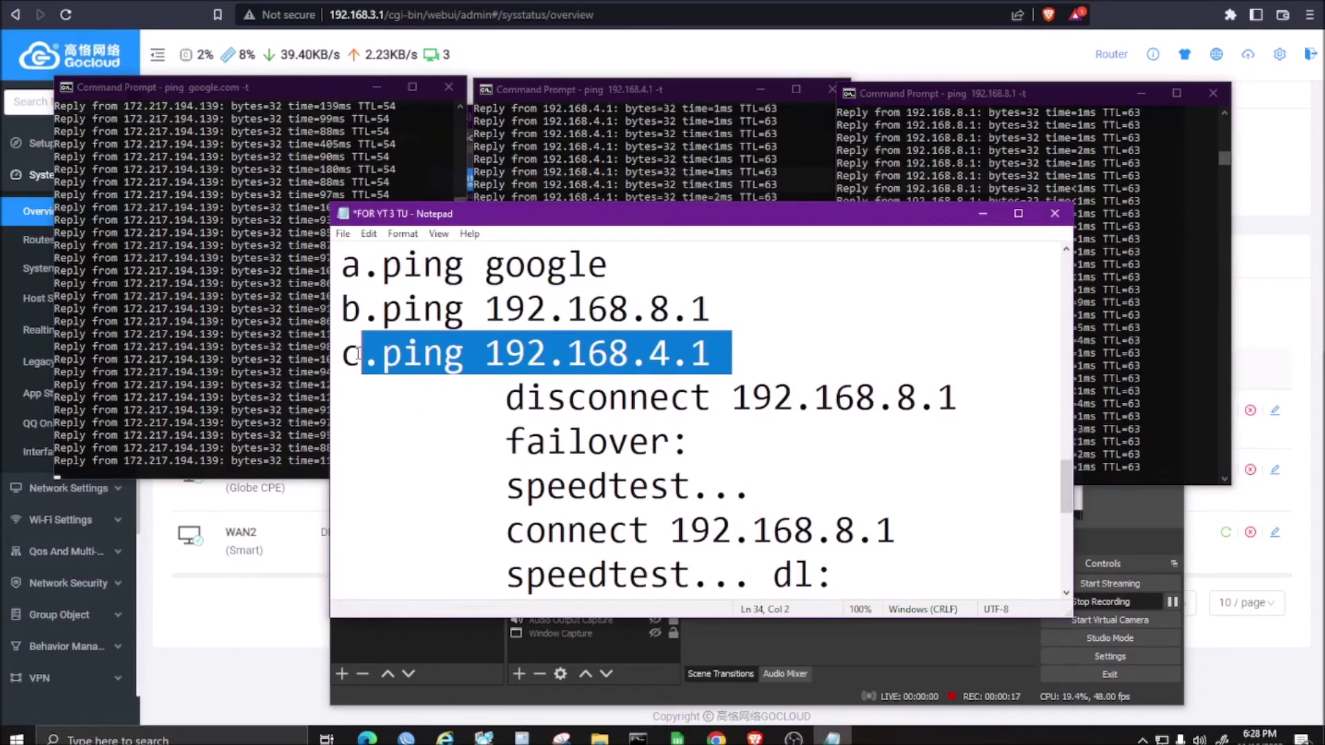
click(654, 97)
- Highlight the "disconnect 192.168.8.1" line in the notes and bring up the 192.168.8.1 ping in Command Prompt
click(1007, 411)
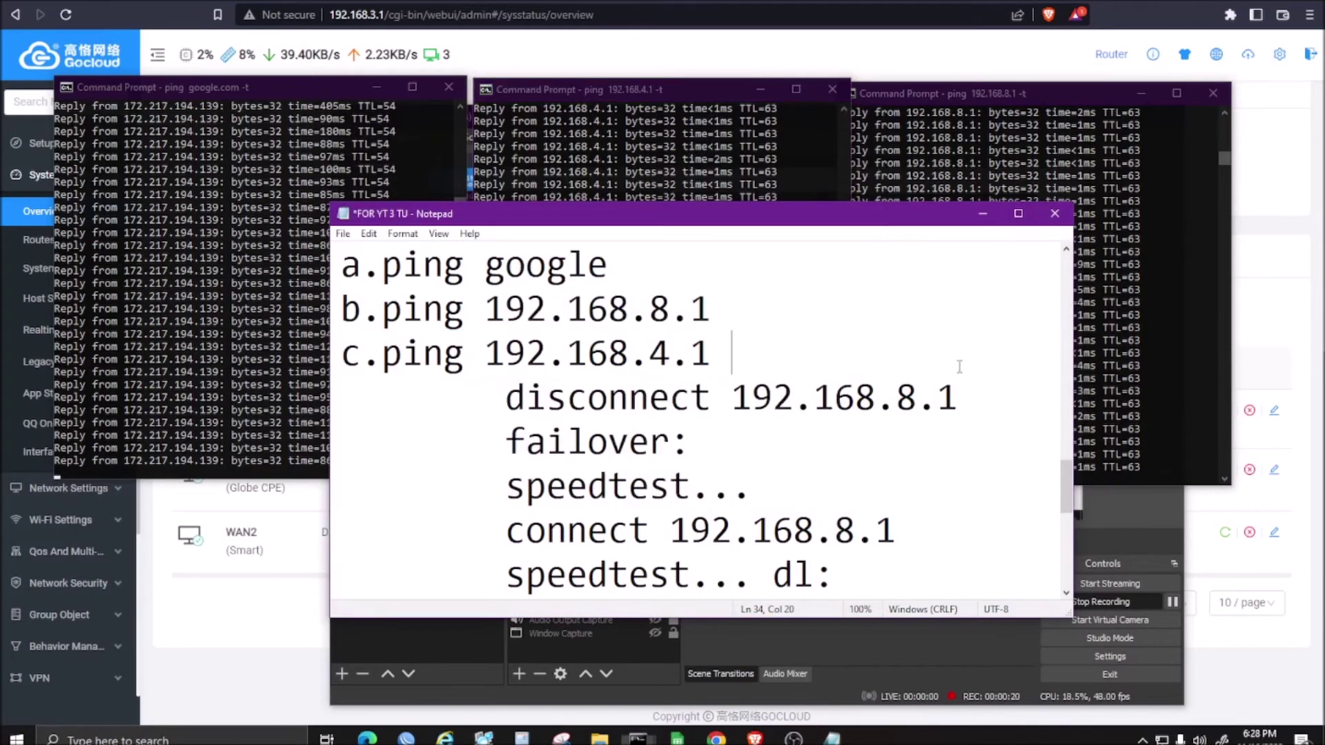
drag(1006, 411, 502, 388)
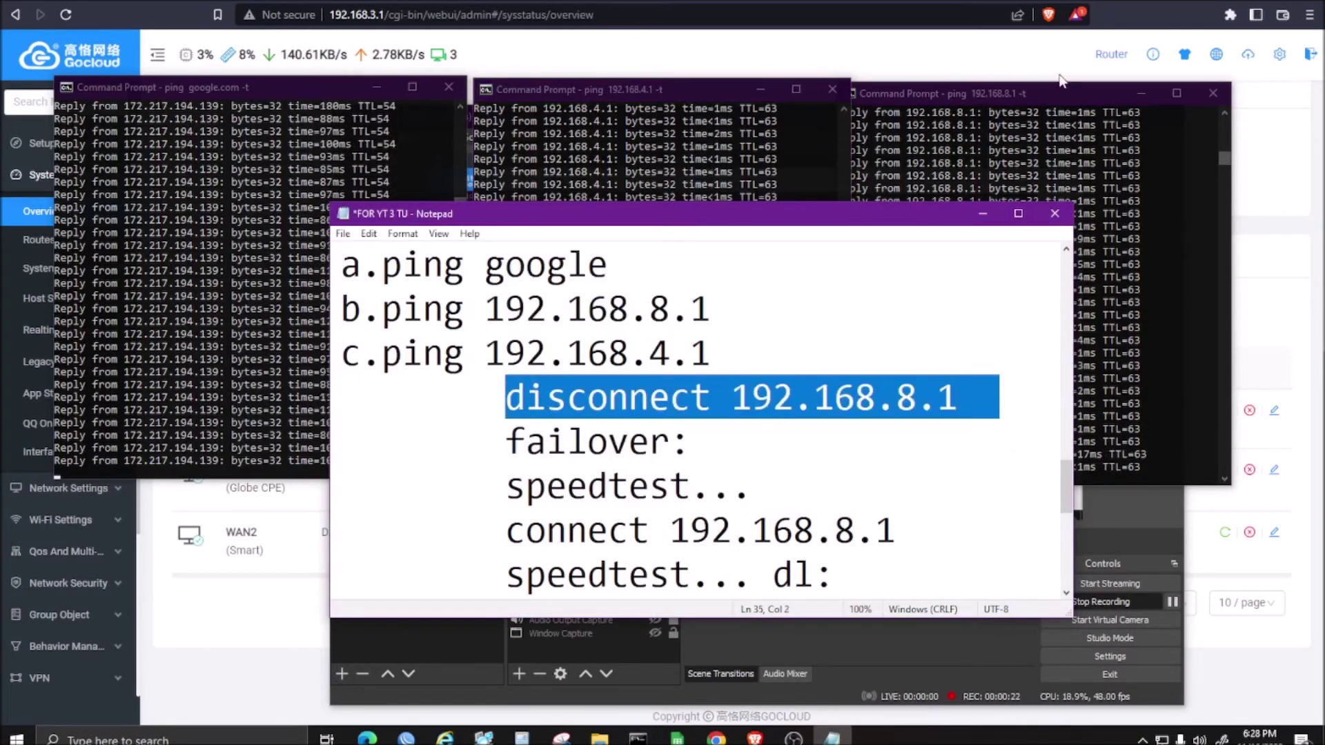
click(1028, 97)
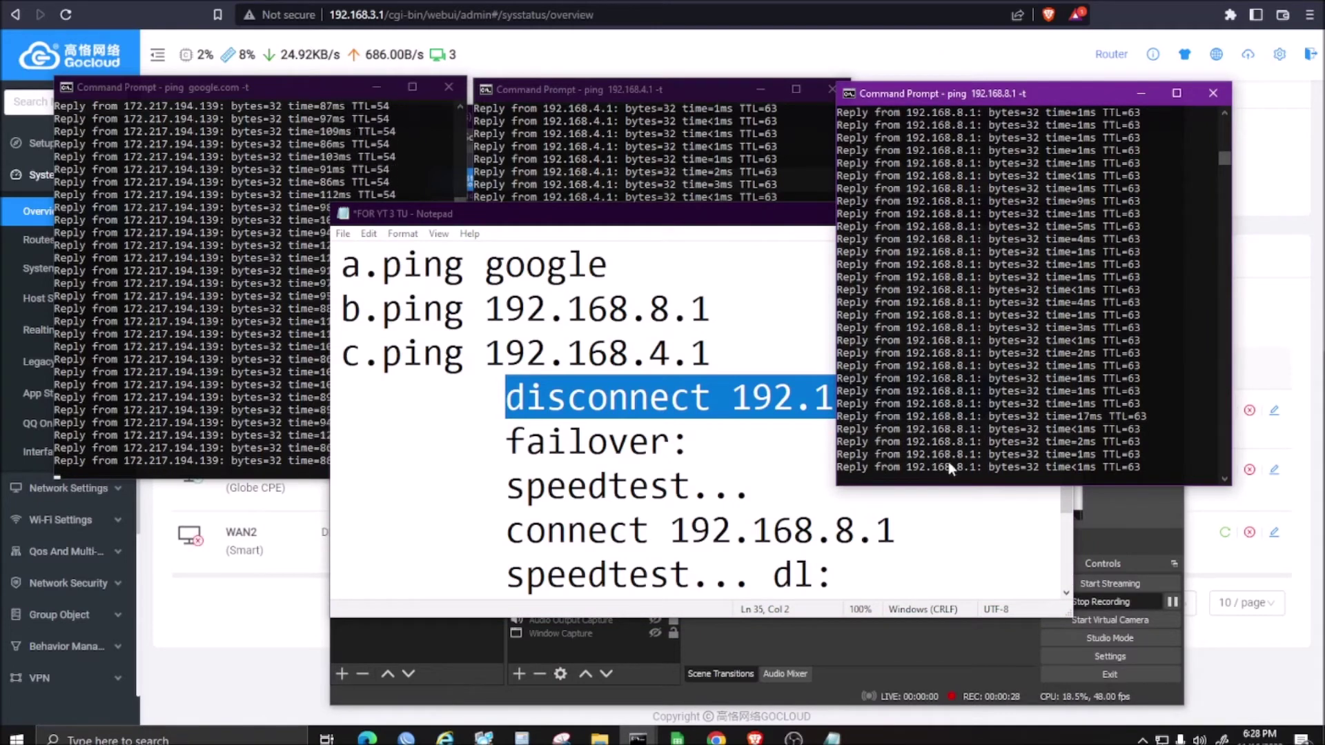
- Move the notes clear of the ping windows and check the 192.168.8.1 ping and the router's WAN2 (Smart) interface status
drag(679, 221, 775, 376)
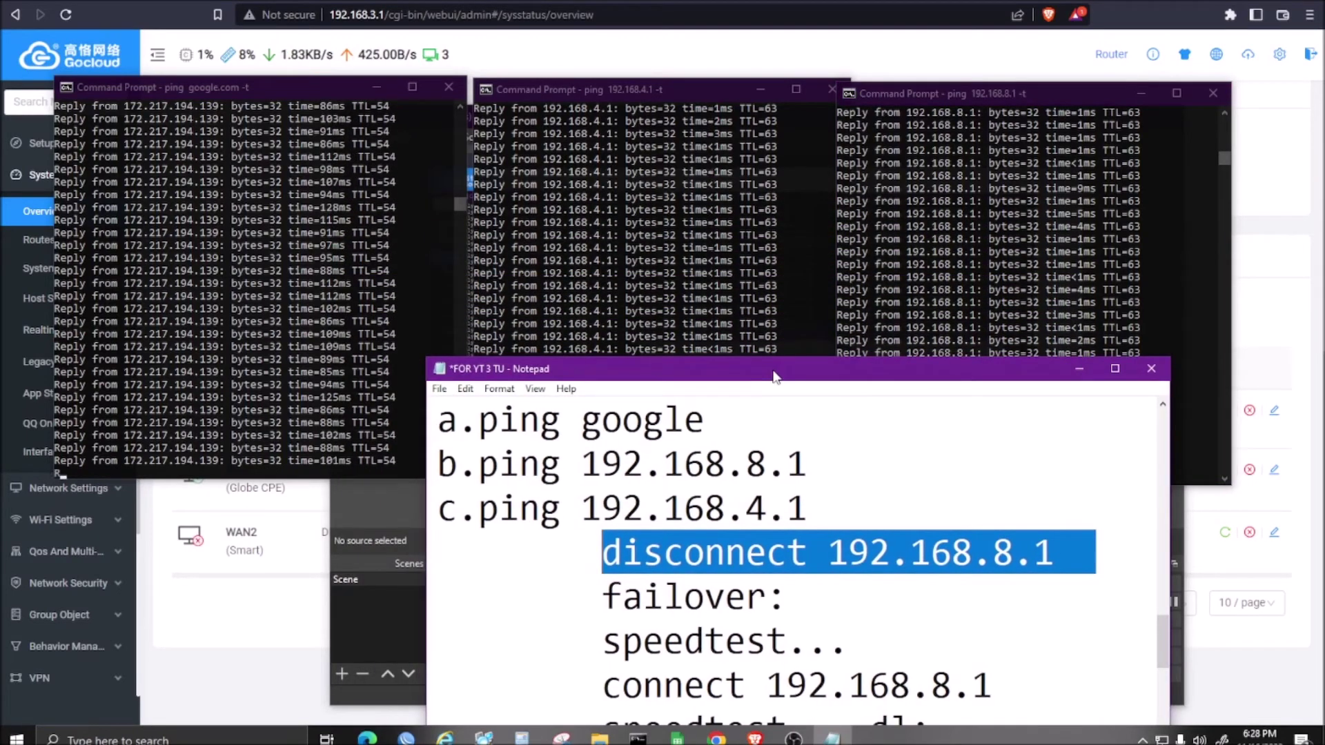
drag(427, 404, 316, 405)
mouse_move(722, 378)
mouse_down()
mouse_move(748, 358)
mouse_move(736, 365)
mouse_up()
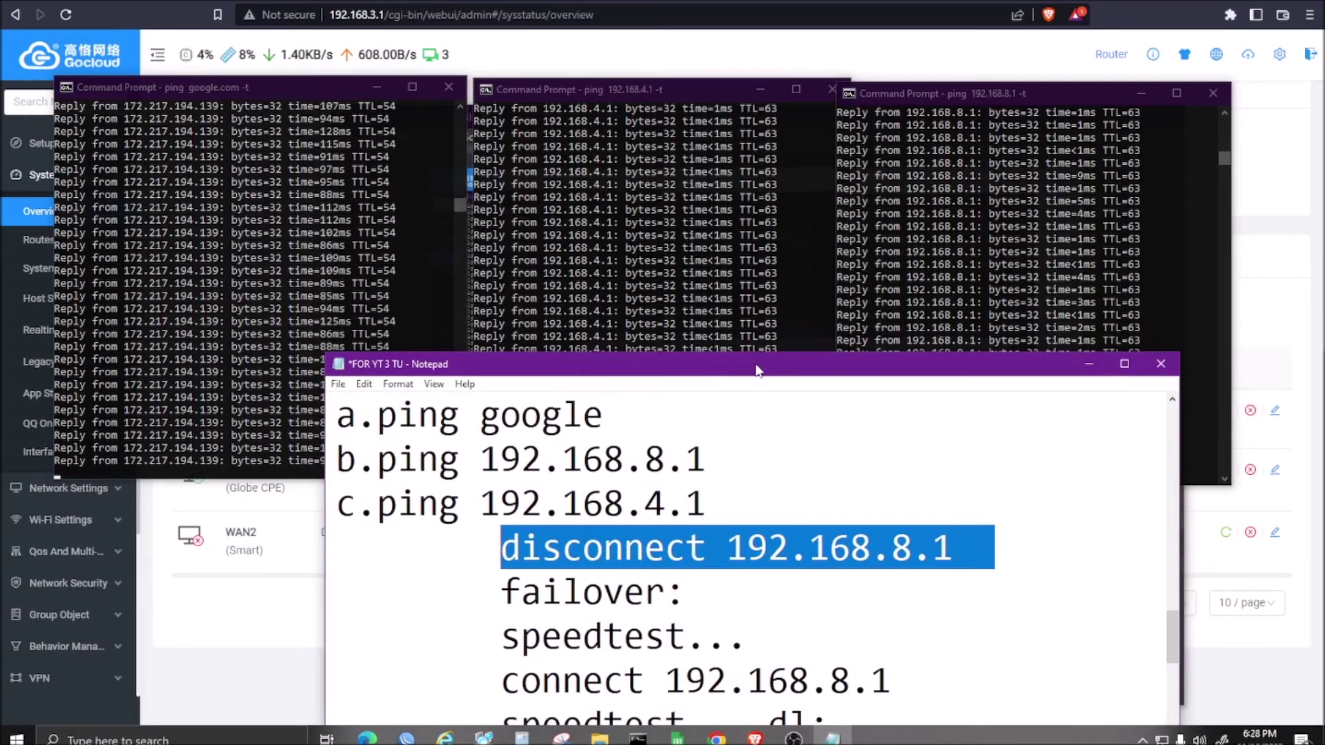
click(1056, 132)
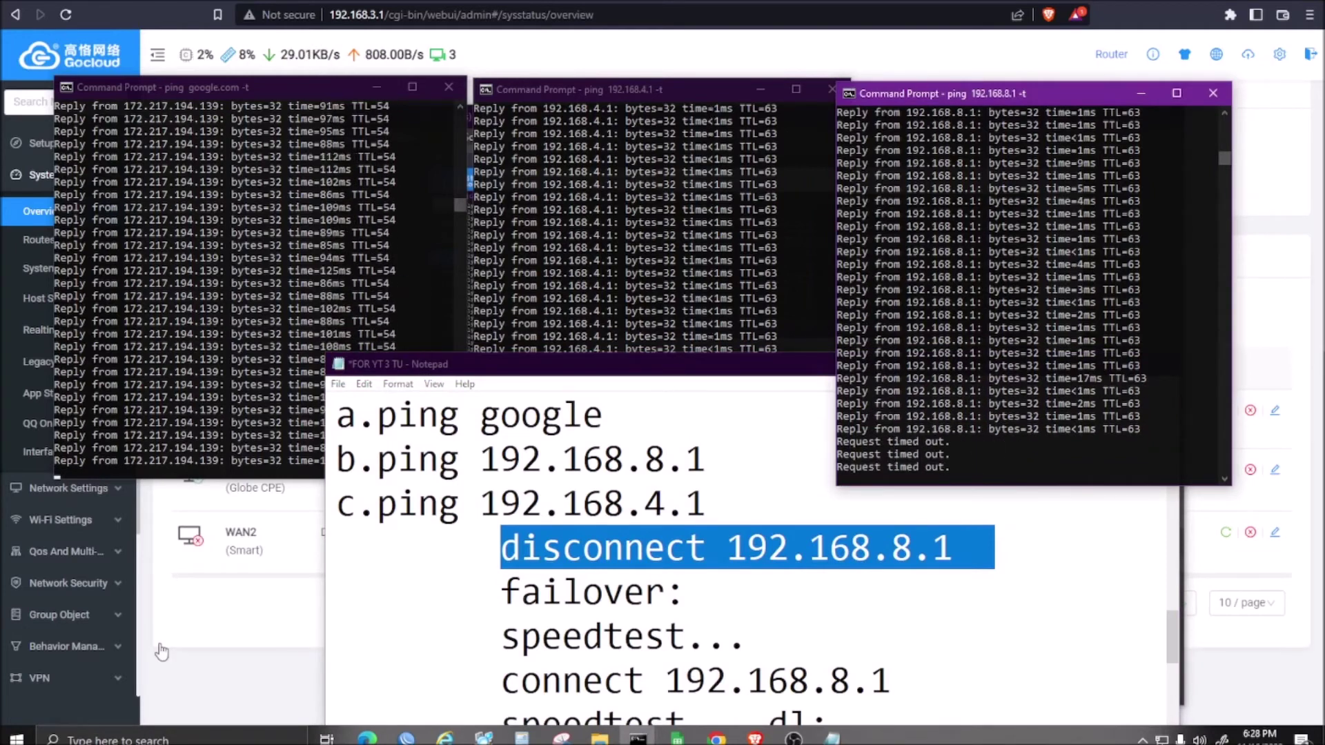
click(223, 551)
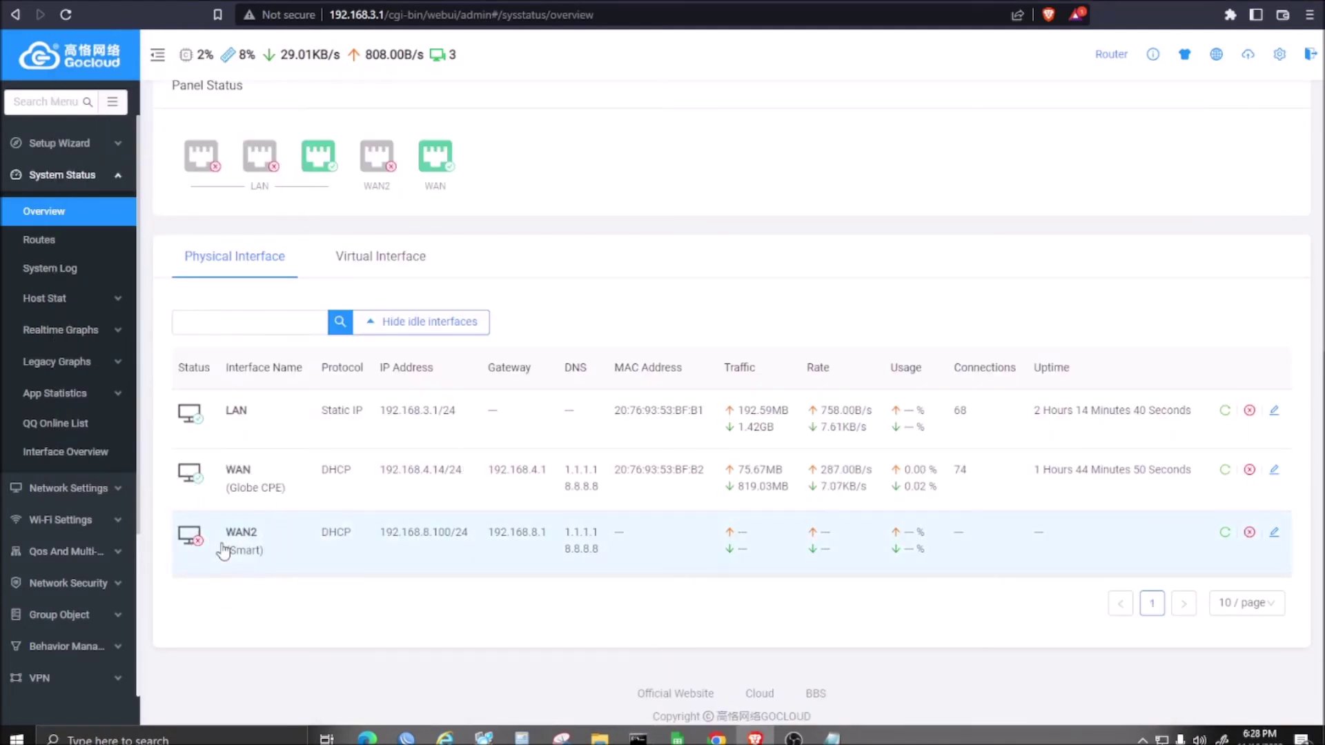